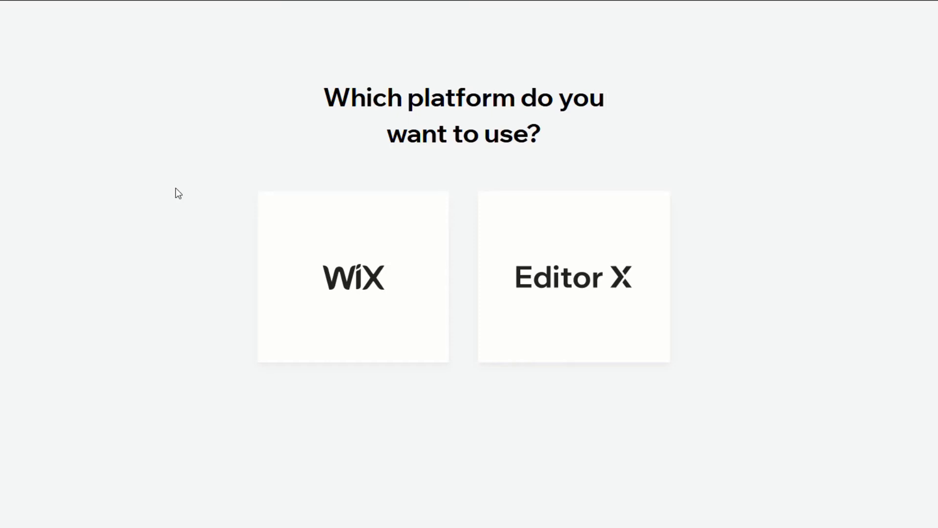
Choose Wix as the platform and set the kind of website to Hotel
click(312, 245)
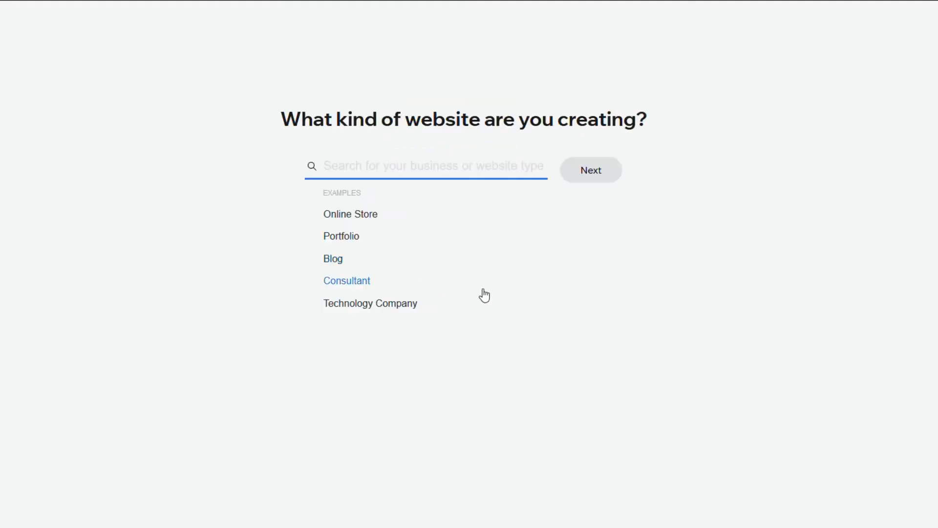
text(hotel)
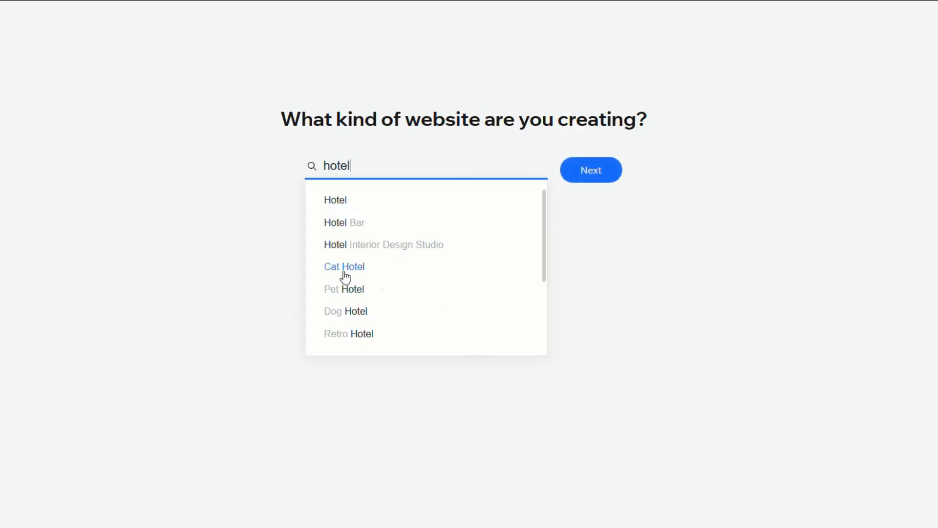
click(346, 205)
Find The Salinger Hotel among the Travel & Tourism templates and open it for editing
scroll(430, 300, down, 4)
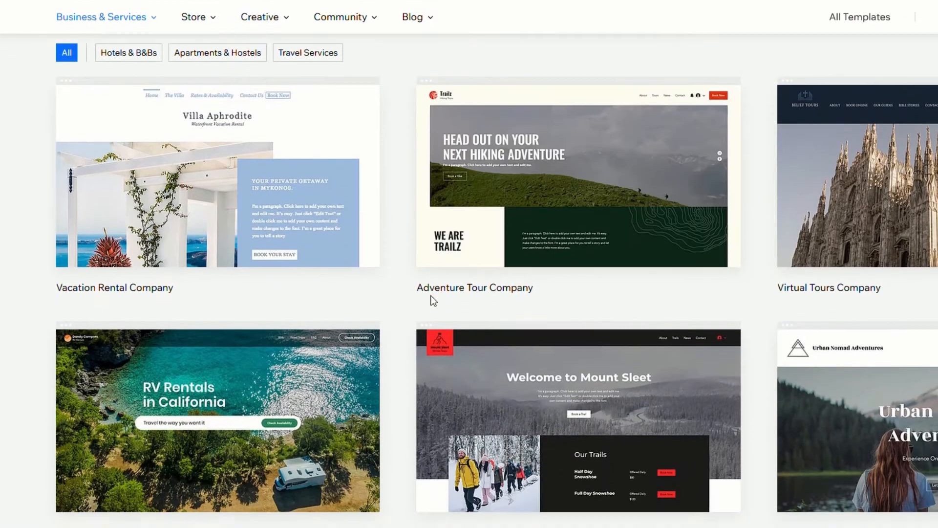
scroll(433, 300, up, 1)
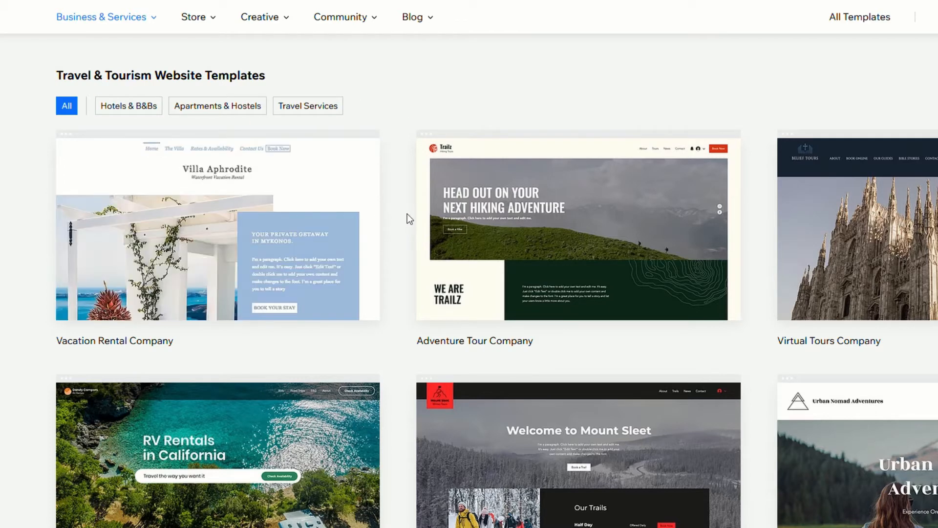
scroll(408, 234, down, 2)
scroll(391, 302, down, 7)
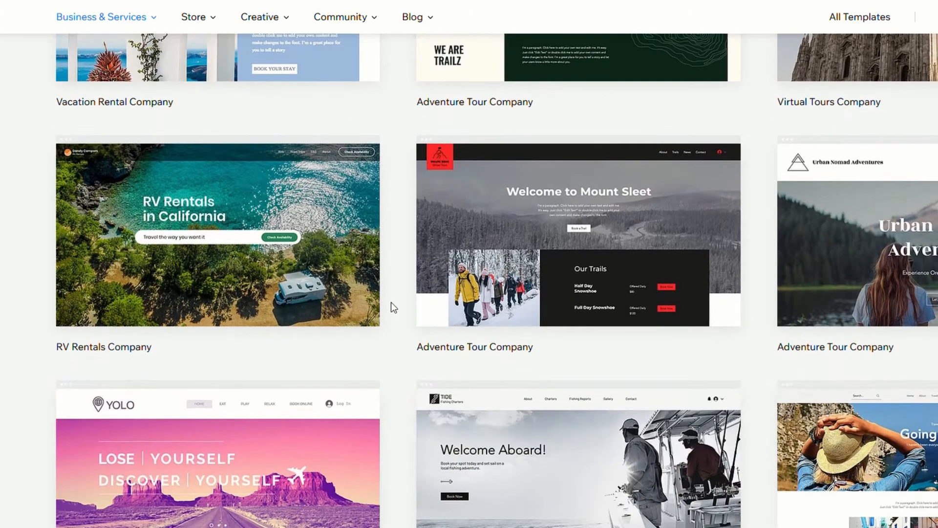
scroll(391, 302, down, 3)
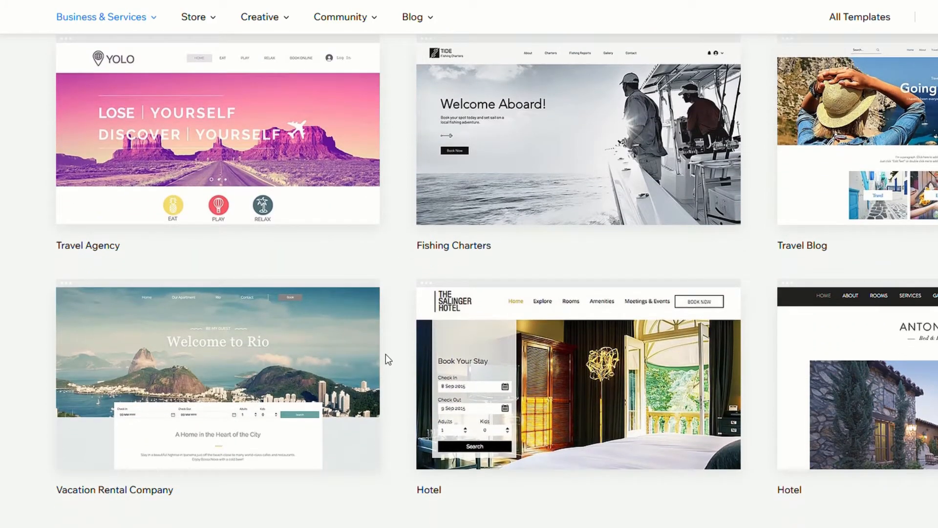
mouse_move(556, 376)
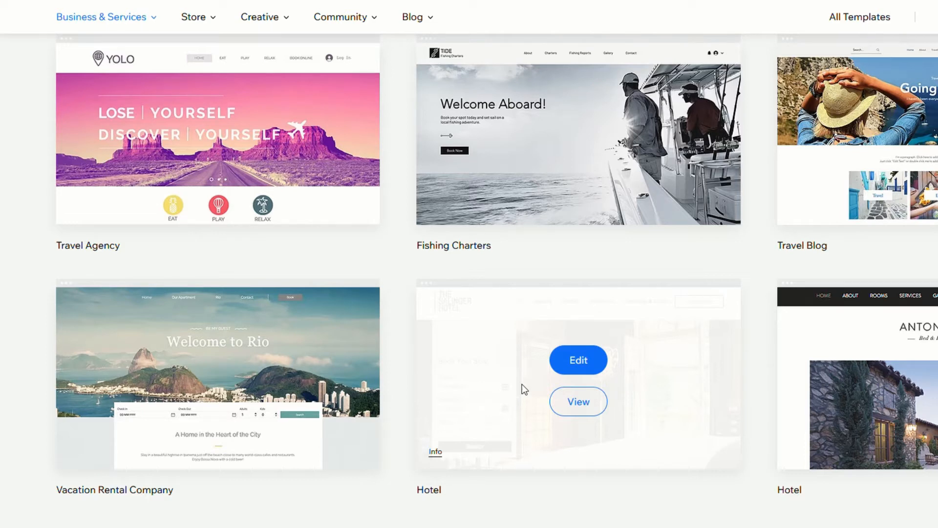
click(576, 364)
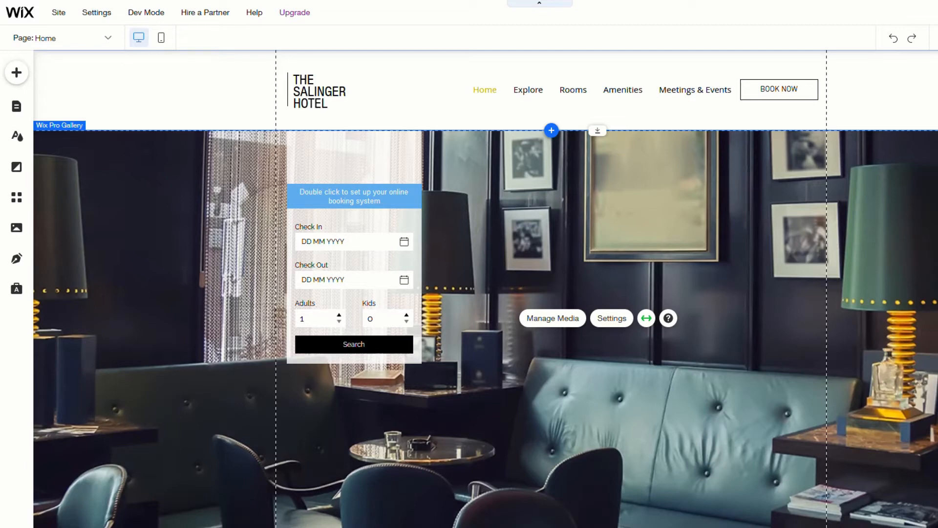
Open the site's business info settings and review the profile, location and contact details
mouse_move(98, 16)
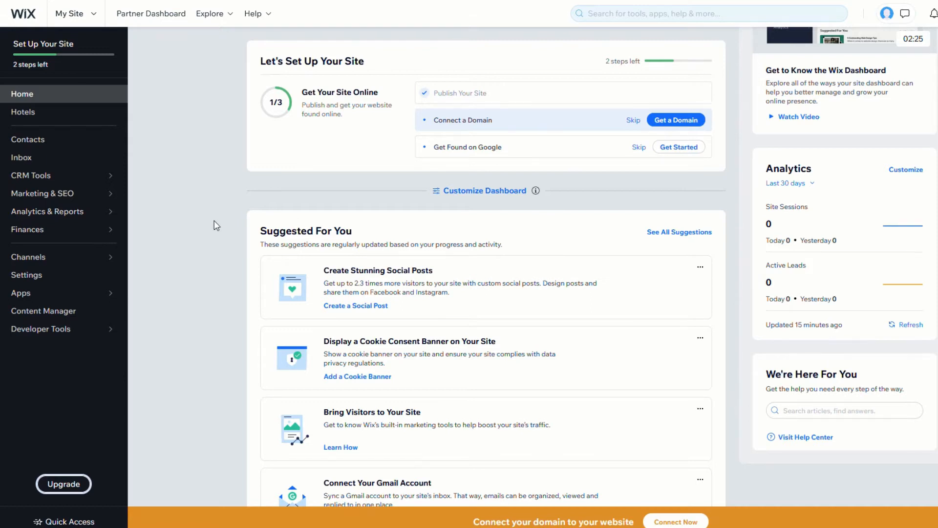
click(27, 275)
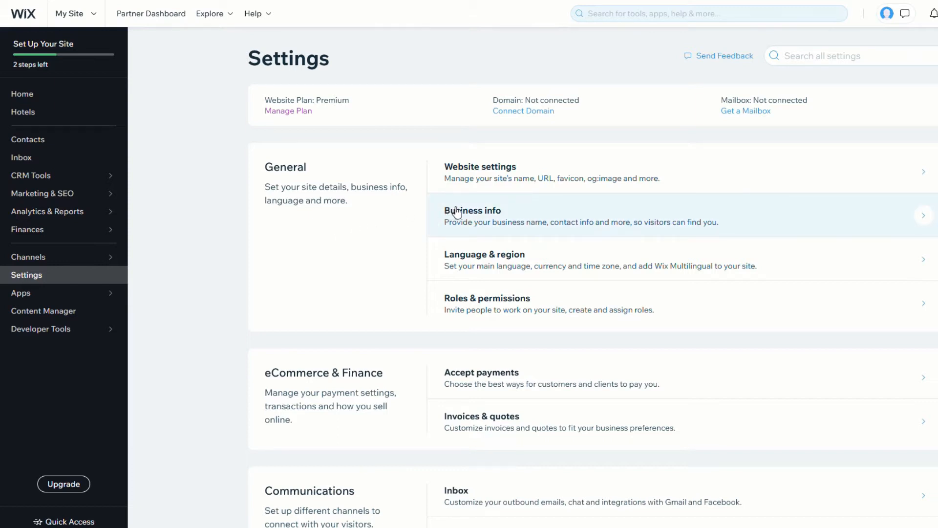
click(502, 220)
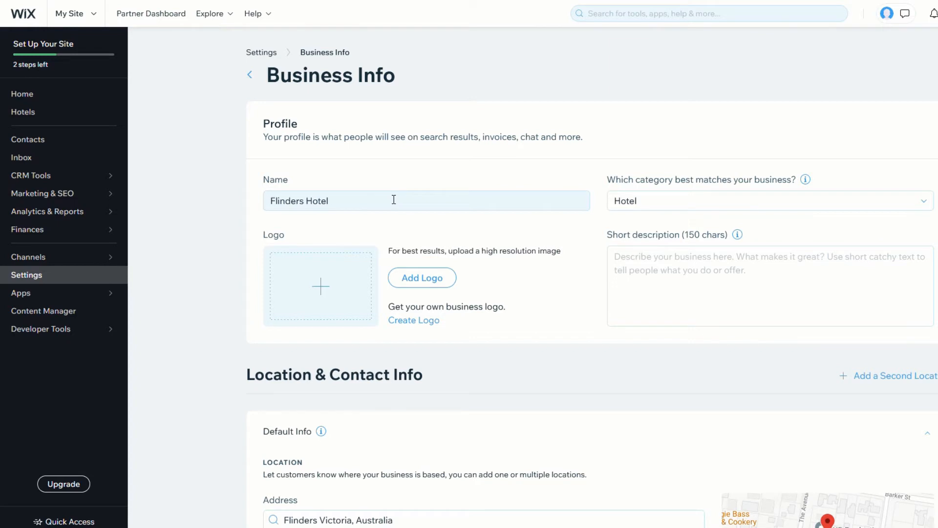
scroll(461, 274, down, 5)
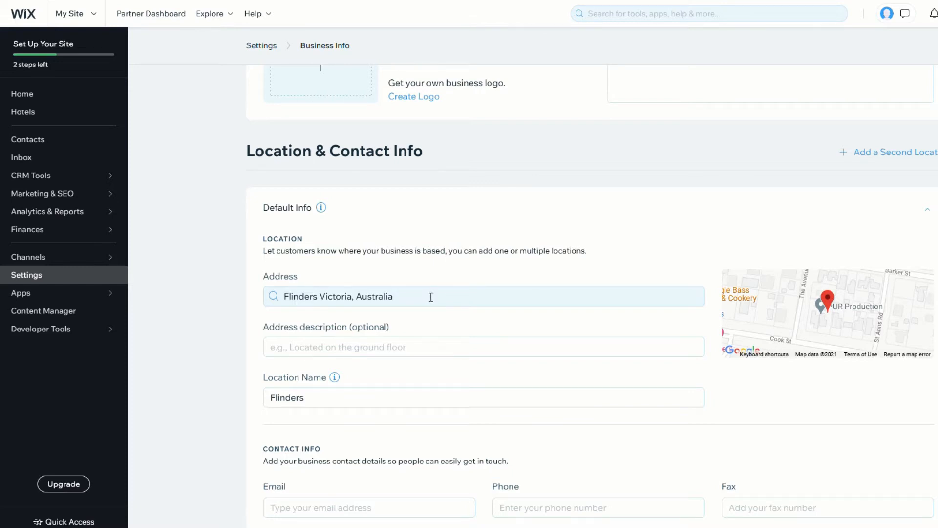
scroll(431, 297, down, 1)
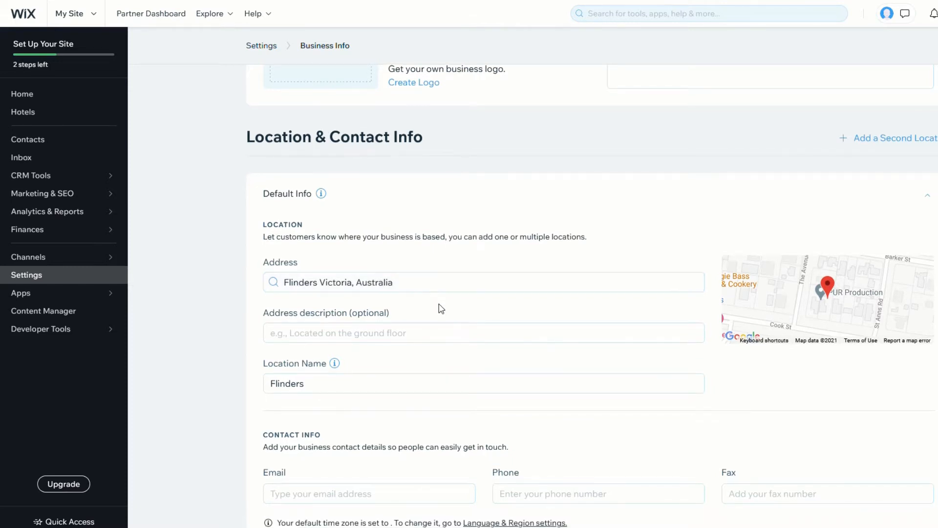
scroll(441, 308, down, 3)
scroll(442, 308, up, 2)
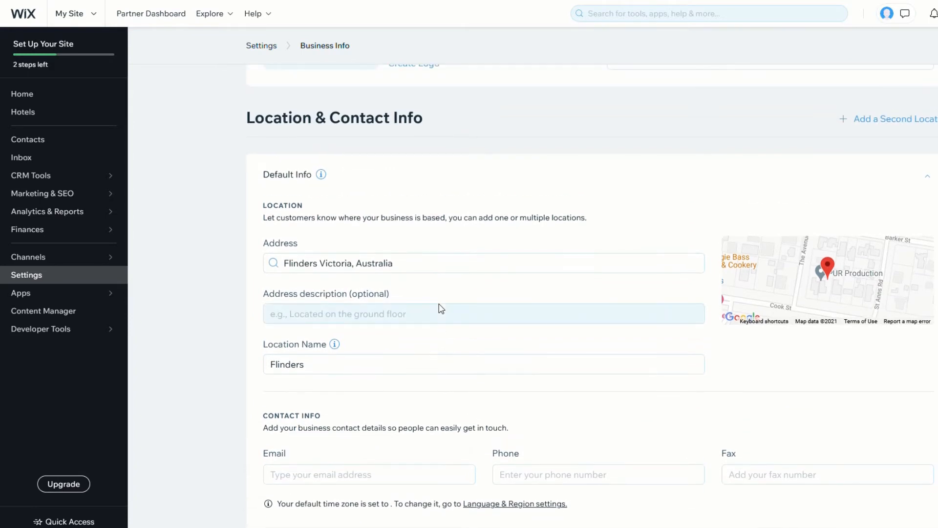
scroll(448, 308, up, 2)
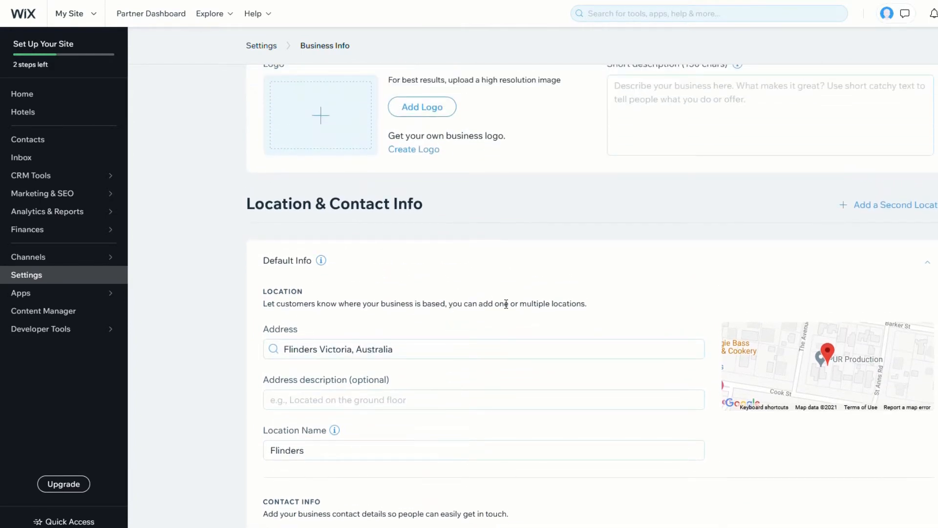
scroll(496, 299, up, 1)
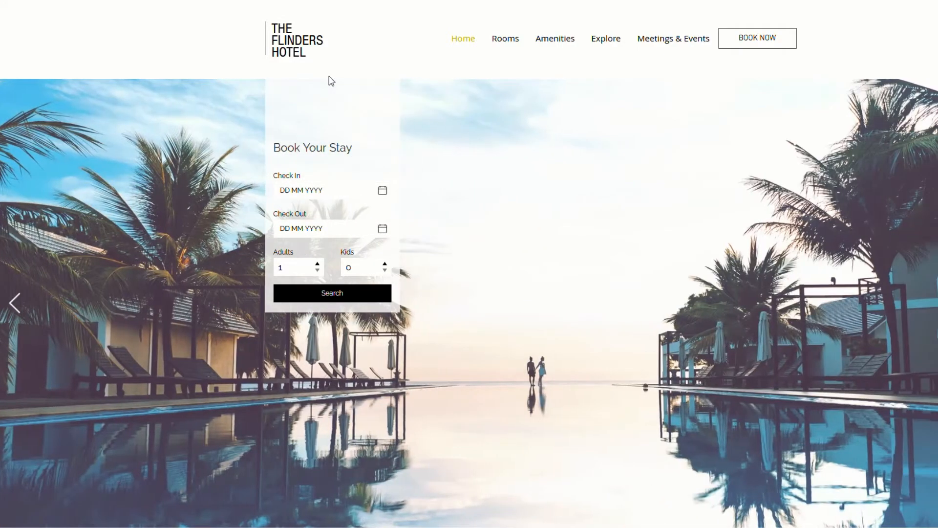
View the Rooms page of the finished Flinders Hotel site, including the room listings, and return to the home page
click(510, 42)
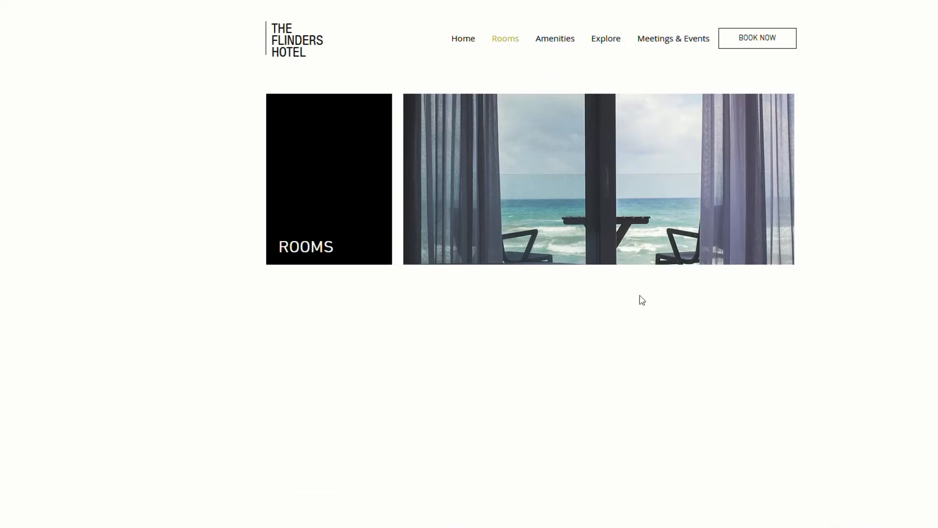
scroll(729, 349, down, 2)
scroll(729, 349, down, 3)
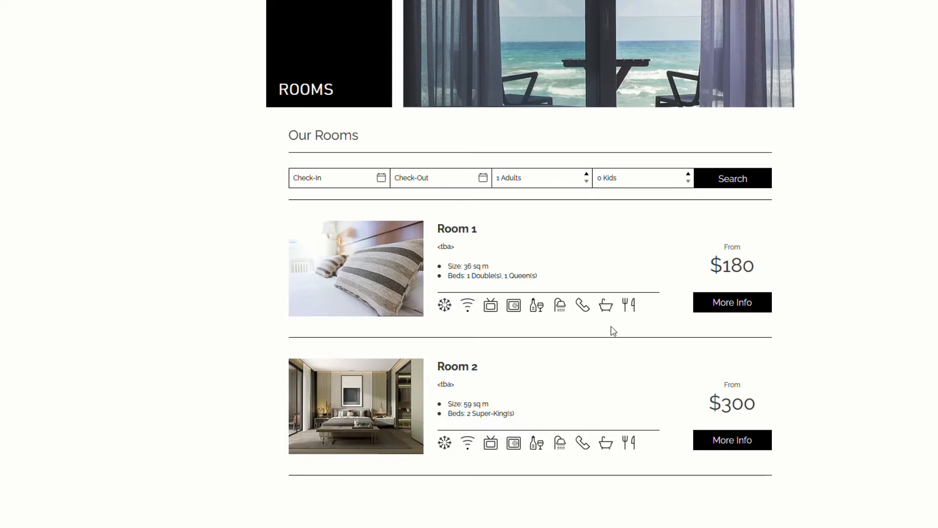
scroll(636, 408, up, 3)
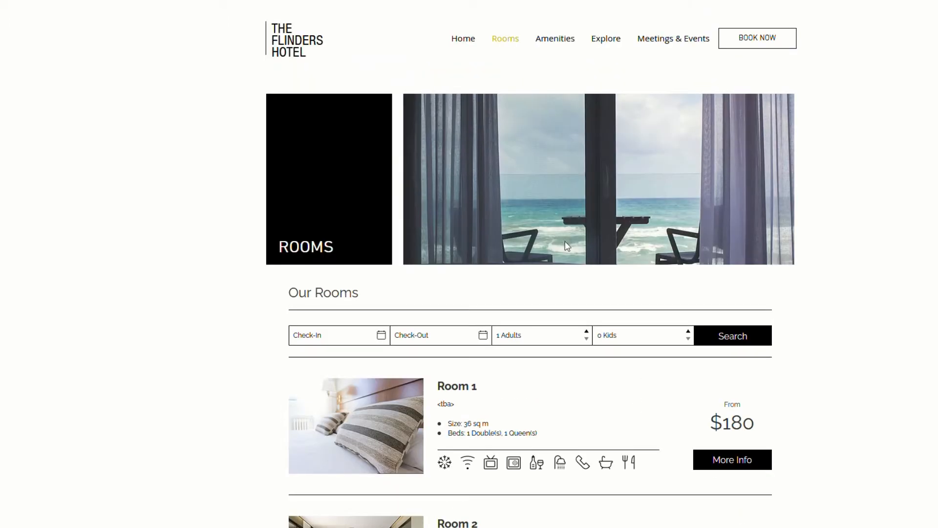
click(464, 47)
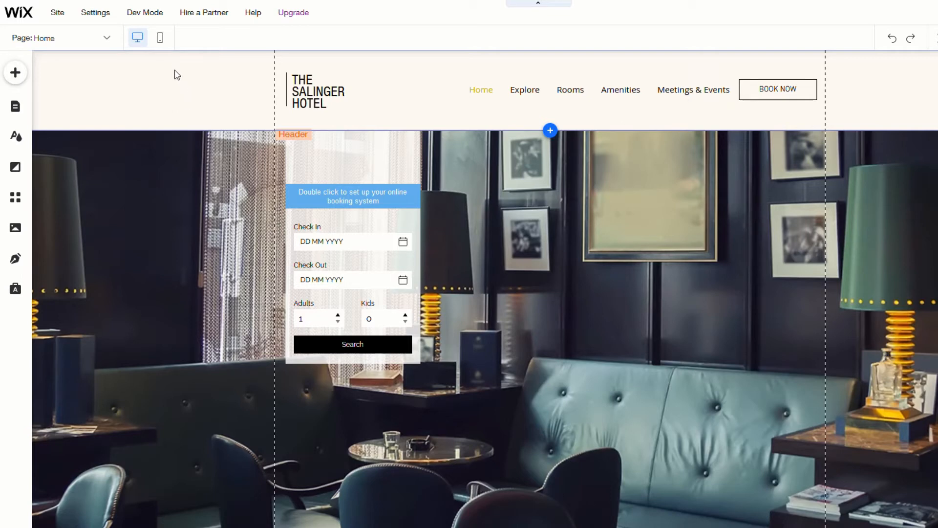
Check the mobile layout of the home page and return to the desktop view
click(161, 39)
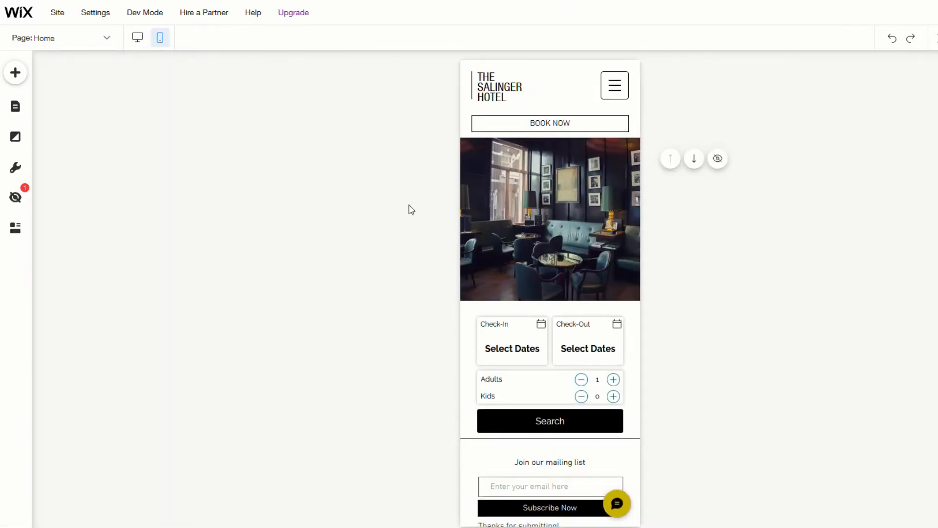
scroll(415, 272, down, 3)
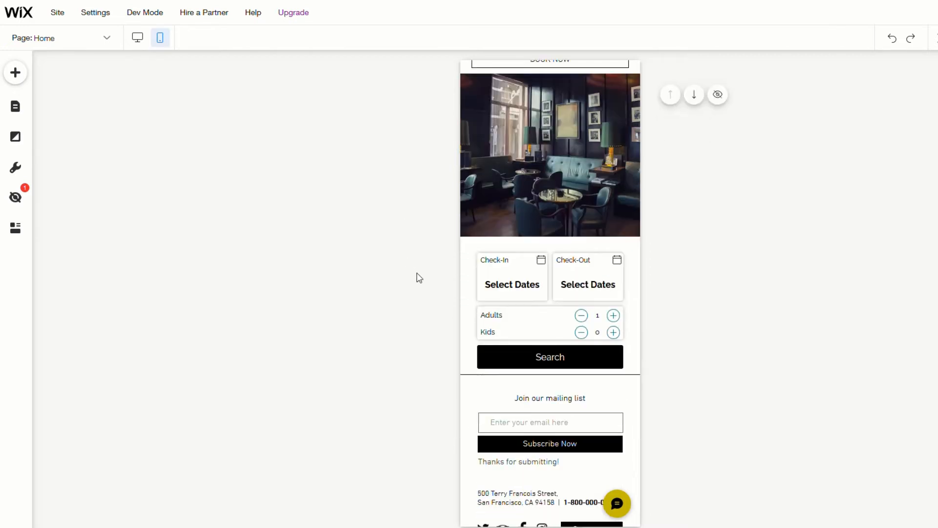
scroll(421, 334, up, 1)
scroll(423, 337, up, 2)
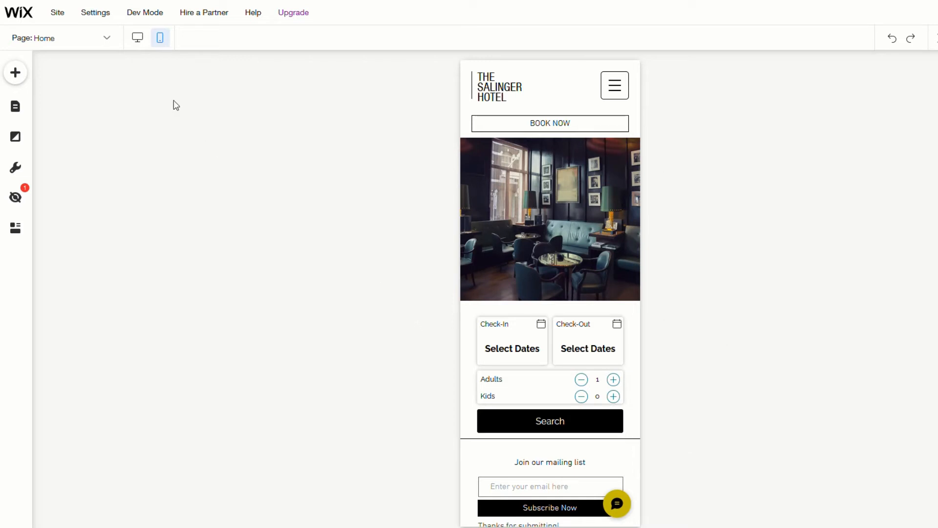
click(137, 38)
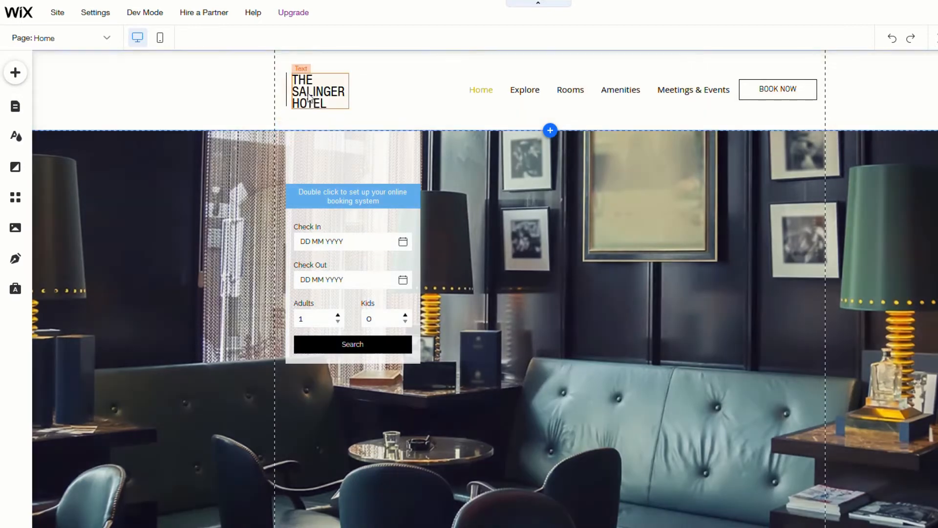
Replace SALINGER with FLINDERS in the hotel name text of the header
click(311, 98)
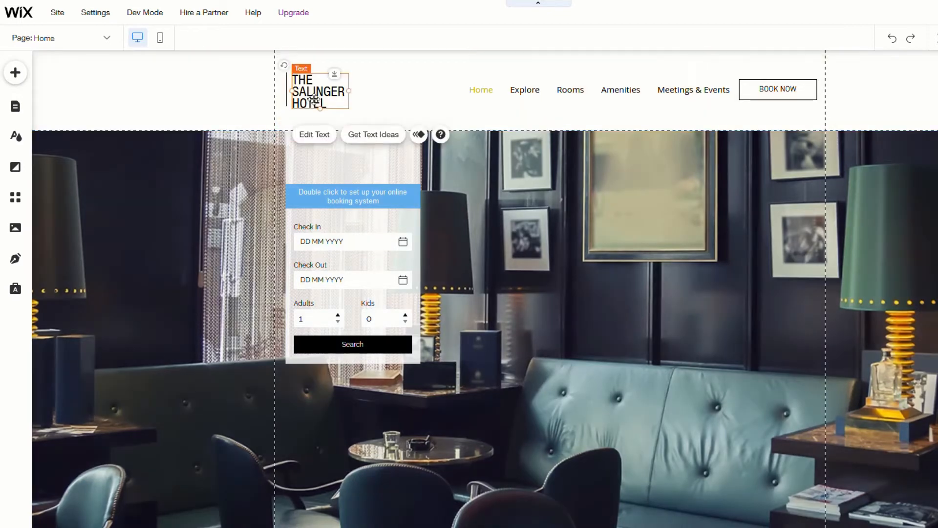
click(320, 137)
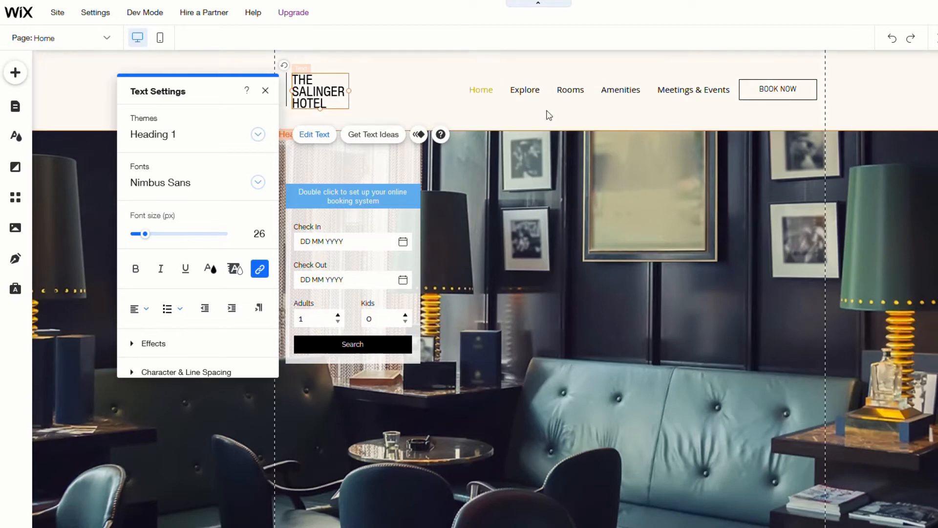
key(shift+Home)
text(FLINDERS)
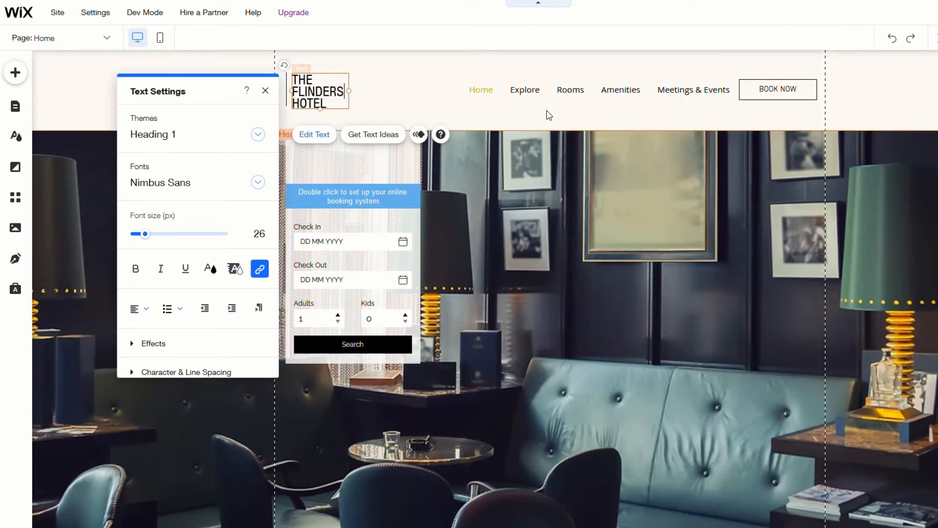
click(444, 68)
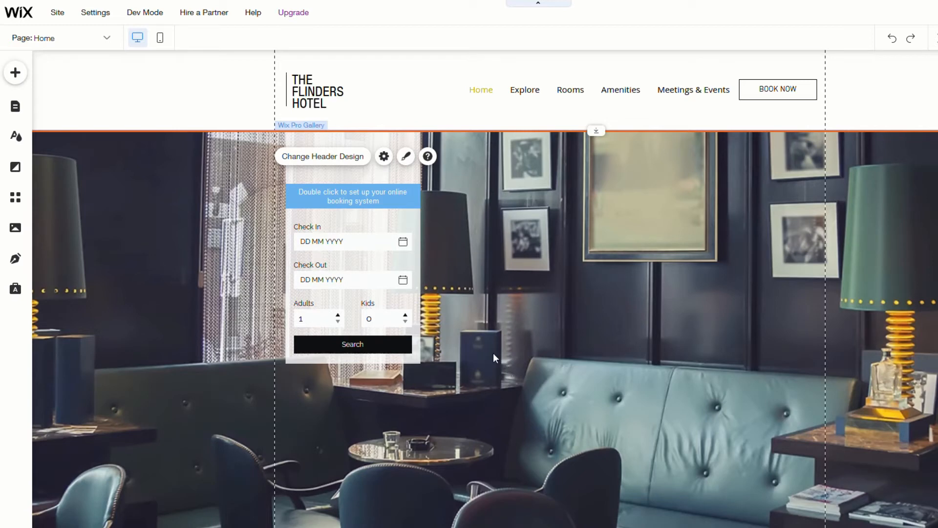
Open the media of the home page's background gallery and remove all three images from it
right_click(480, 347)
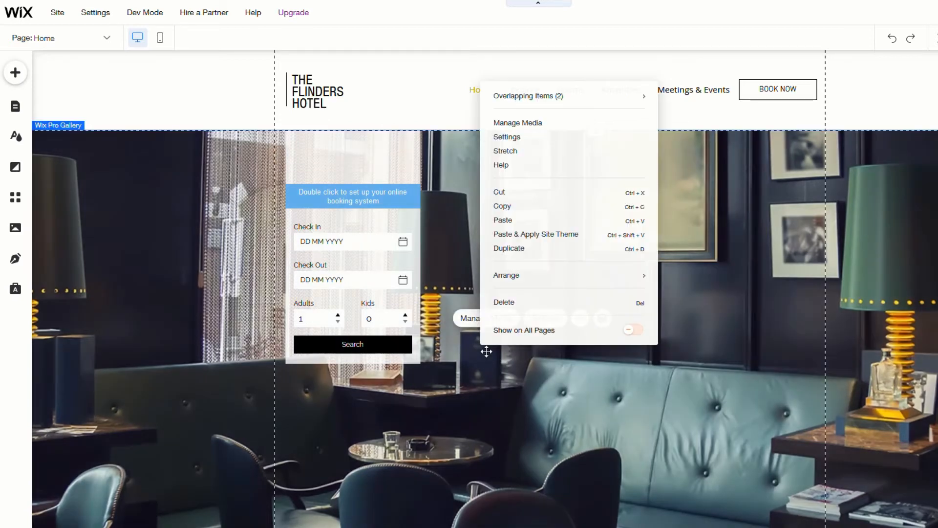
click(508, 125)
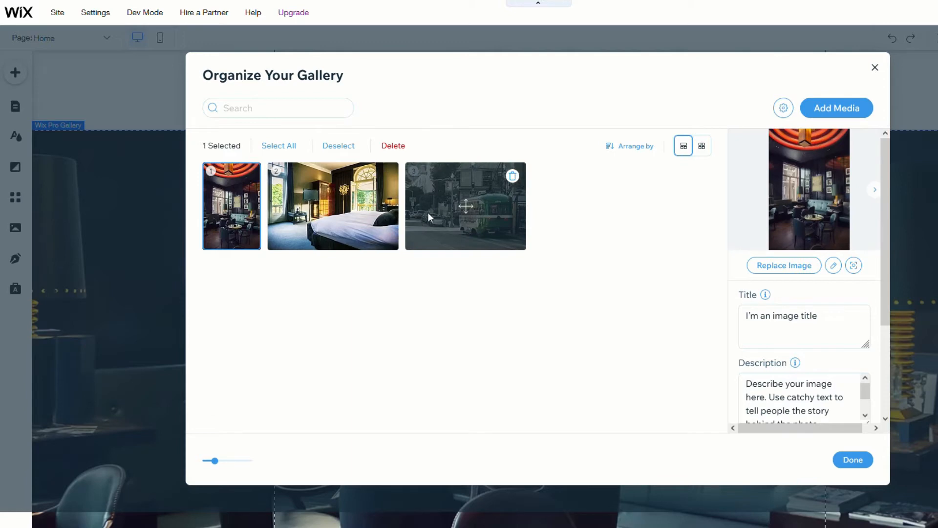
click(512, 176)
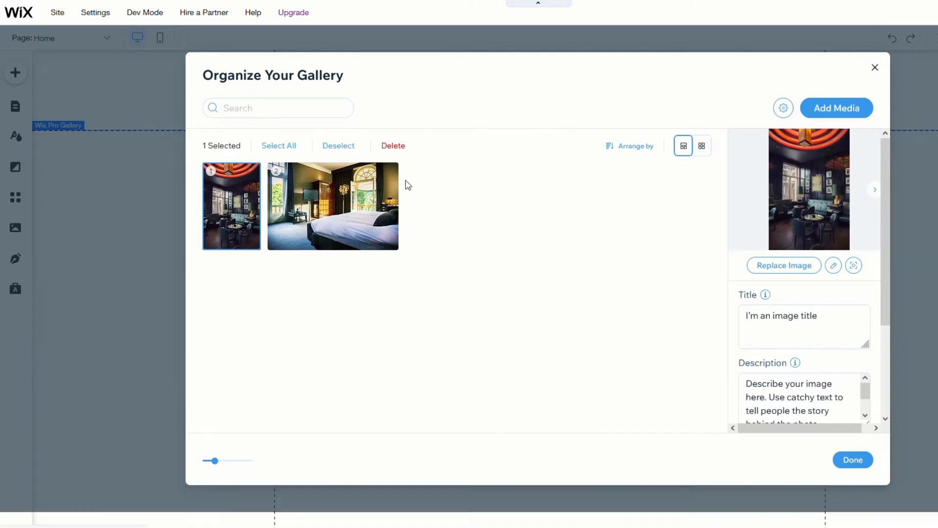
click(386, 176)
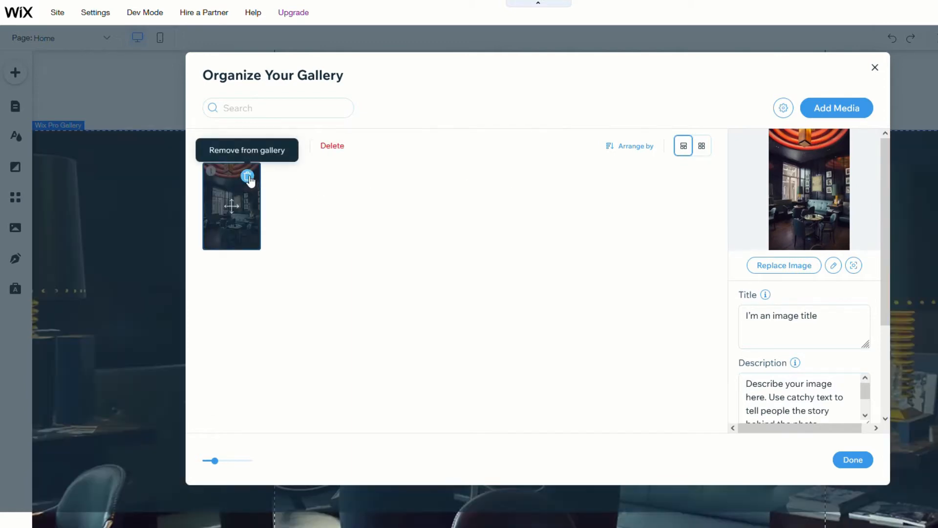
click(248, 176)
Add the image hotel 4.jpg from the site files to the home page's emptied background gallery
click(526, 339)
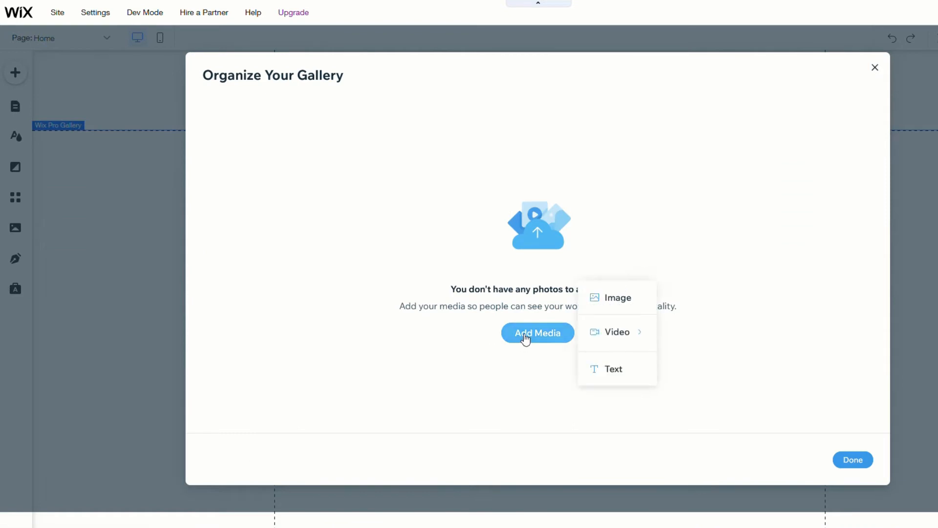
click(625, 300)
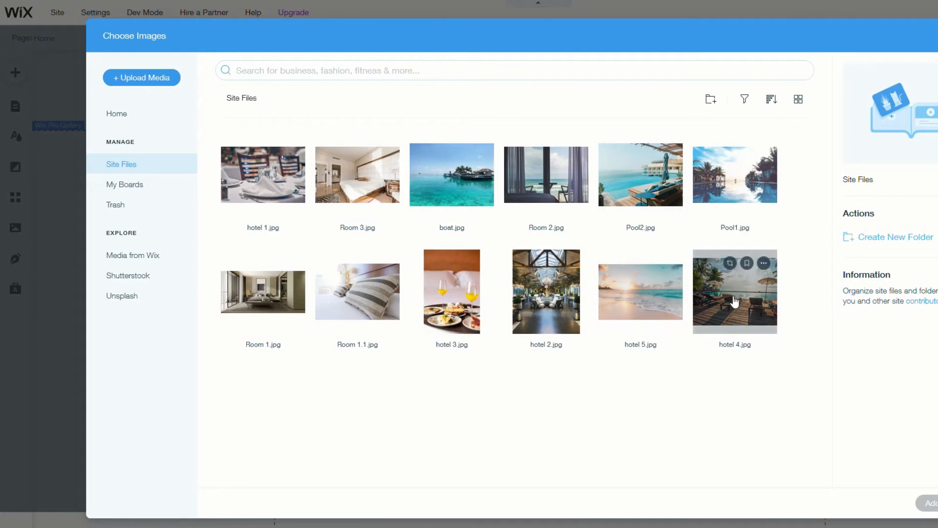
click(739, 312)
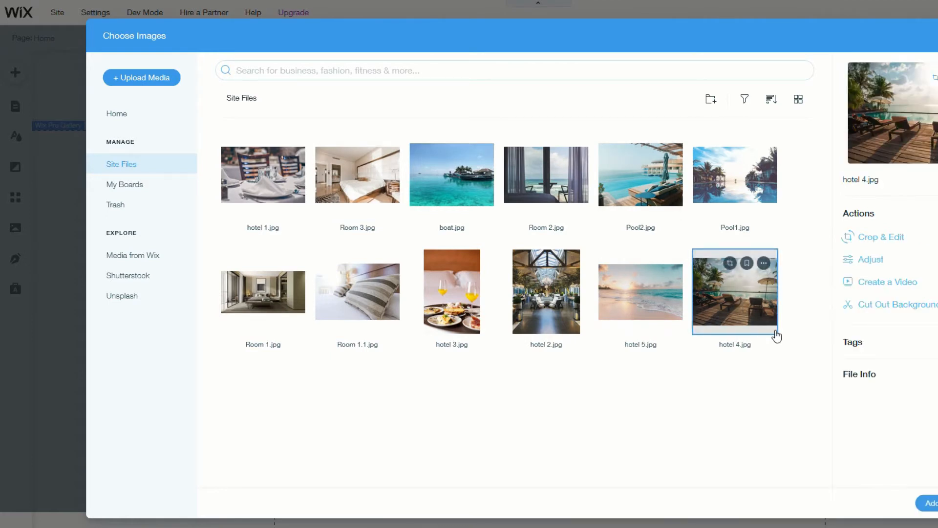
click(932, 504)
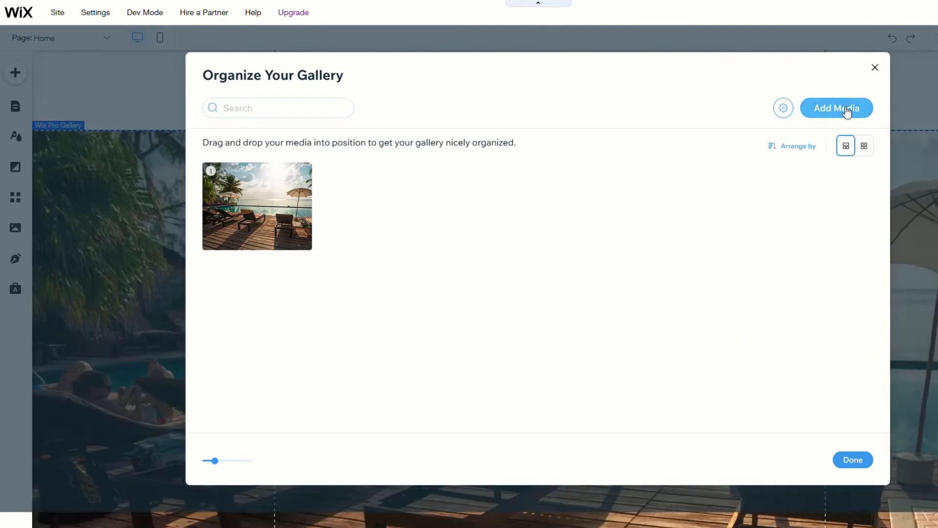
Add Pool2.jpg from the site files as the gallery's second image and finish organizing the gallery
click(848, 113)
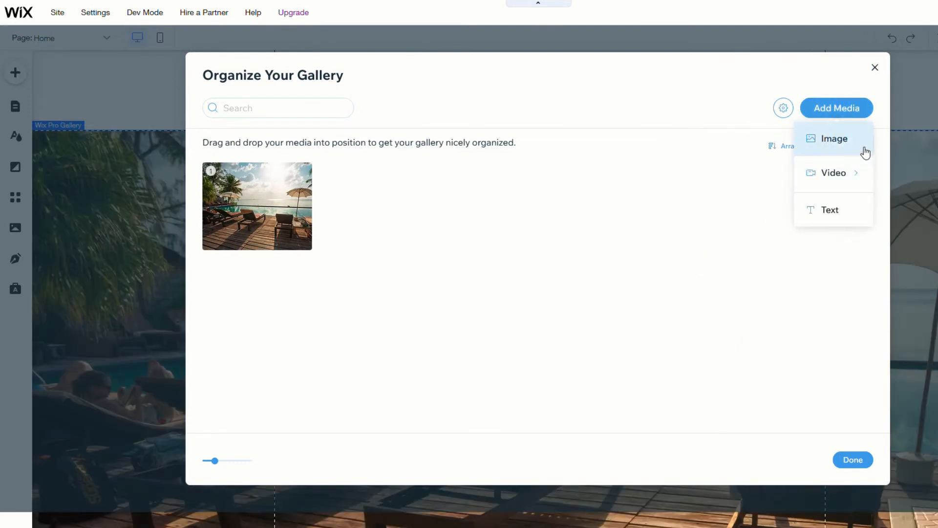
click(831, 140)
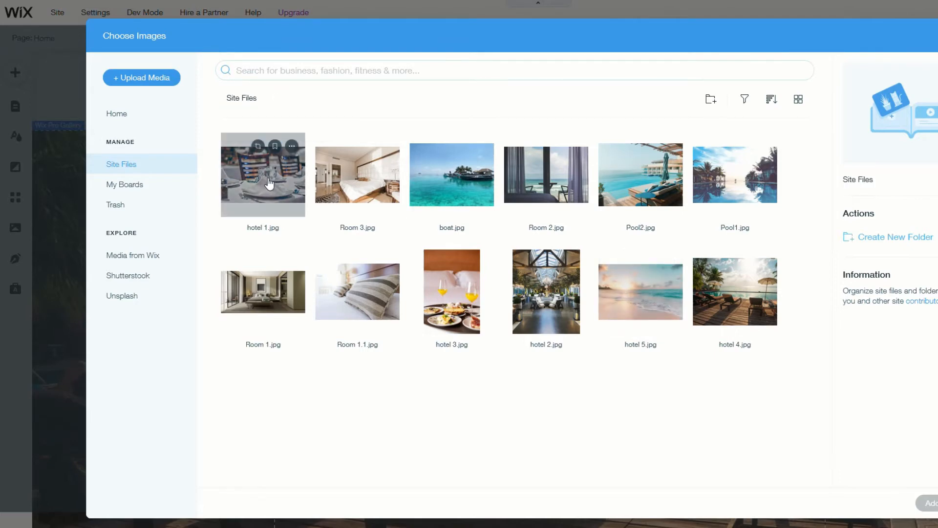
click(632, 182)
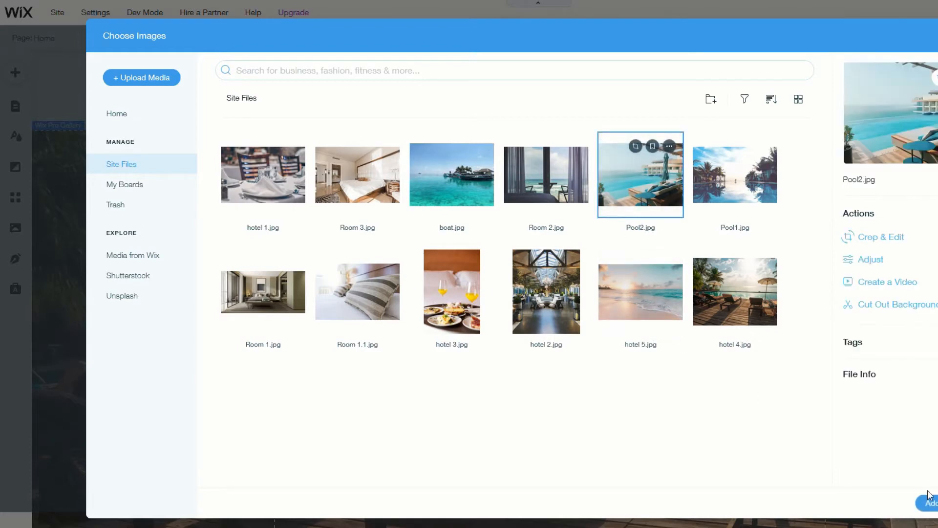
click(930, 501)
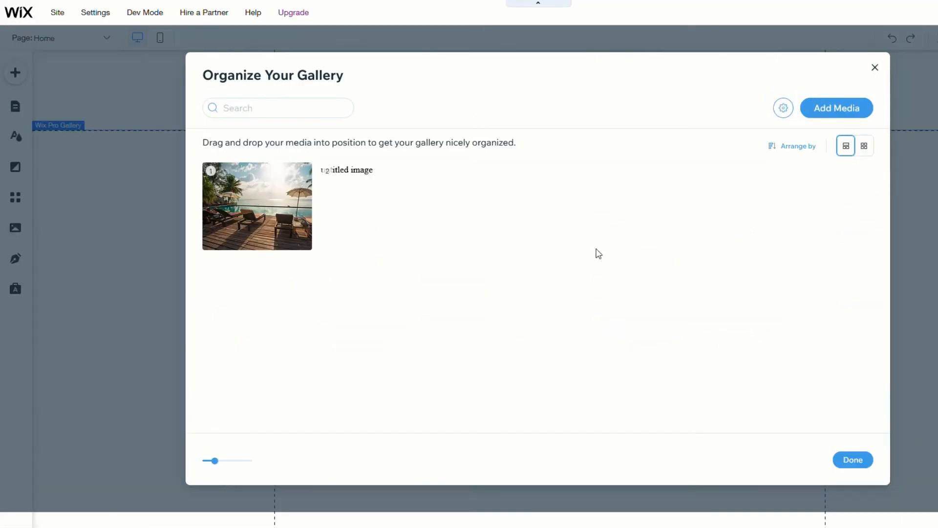
click(853, 460)
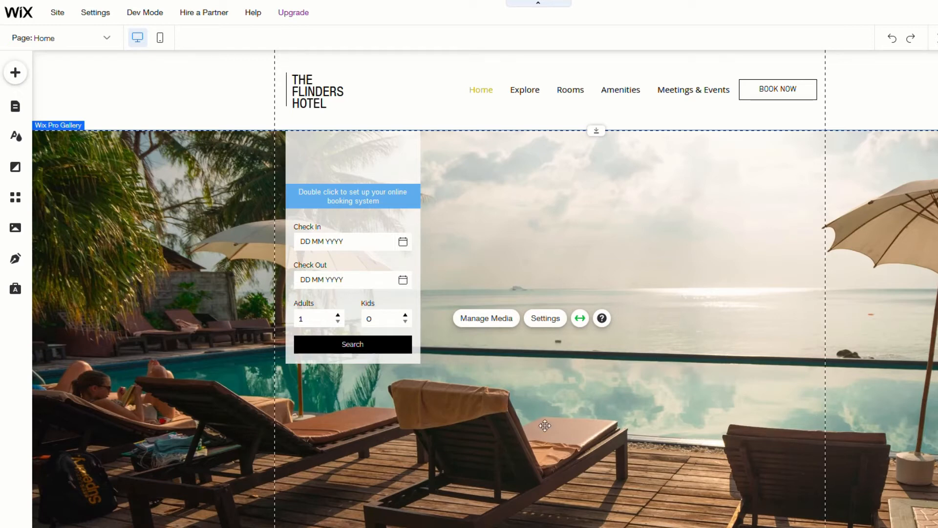
Replace the city and state in the footer's address text with those of the hotel's new location
scroll(363, 416, down, 5)
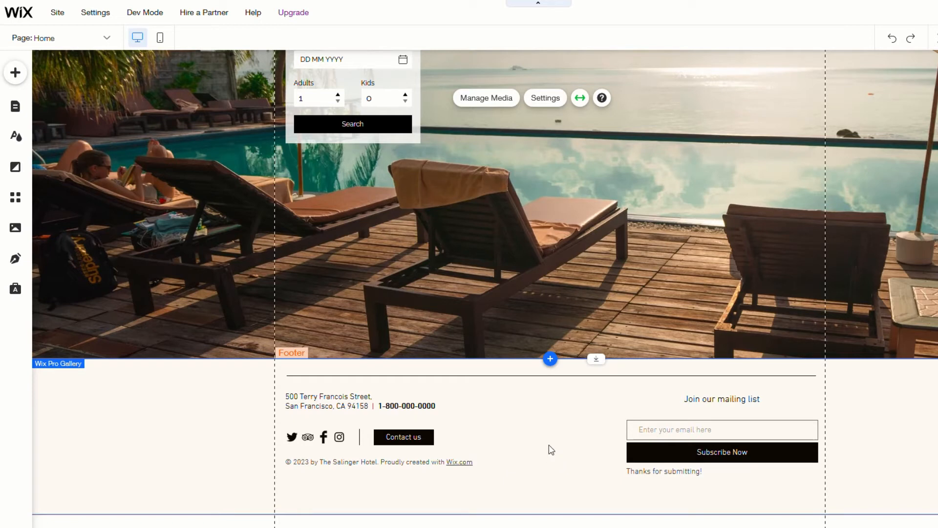
double_click(316, 403)
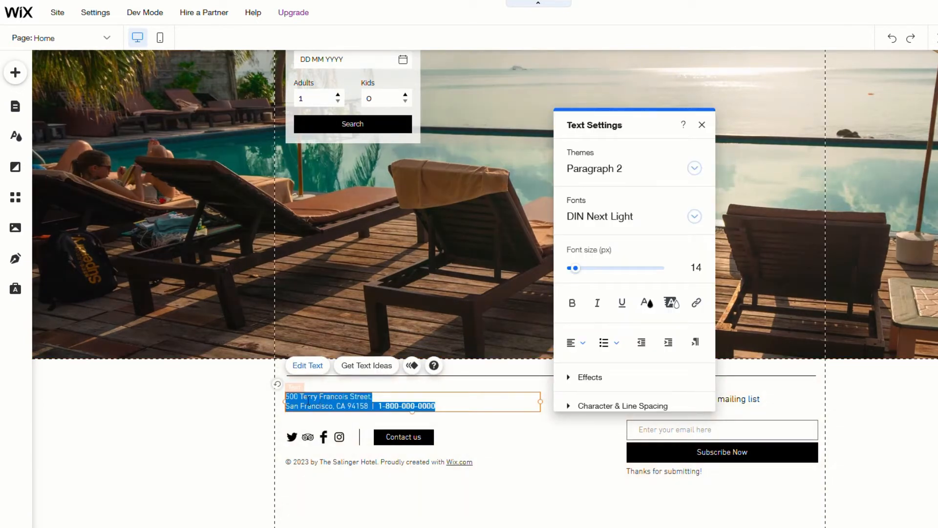
click(308, 399)
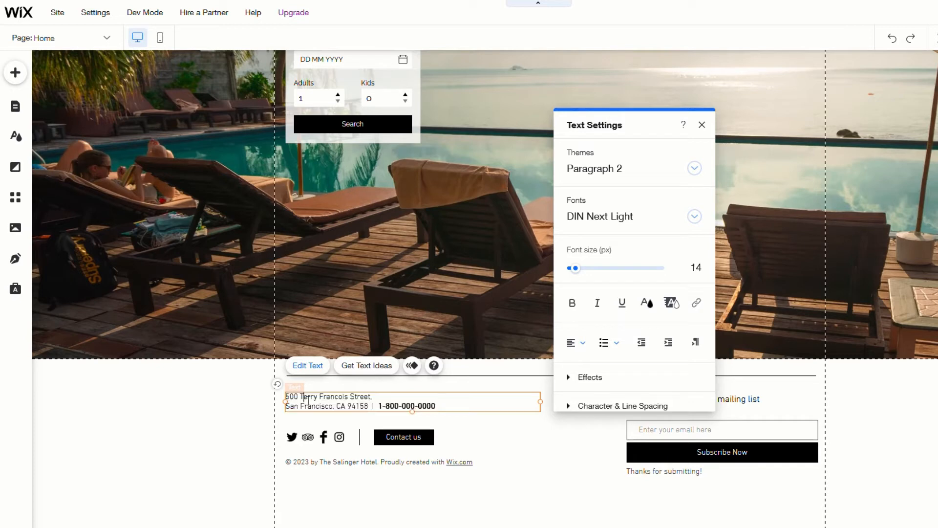
double_click(306, 399)
drag(334, 411, 292, 414)
text(Flinders)
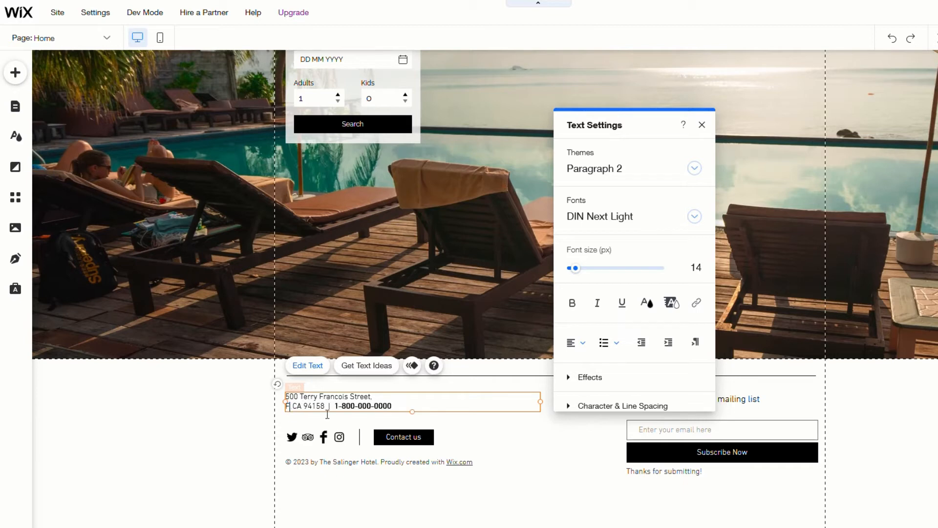
key(Delete)
key(Delete)
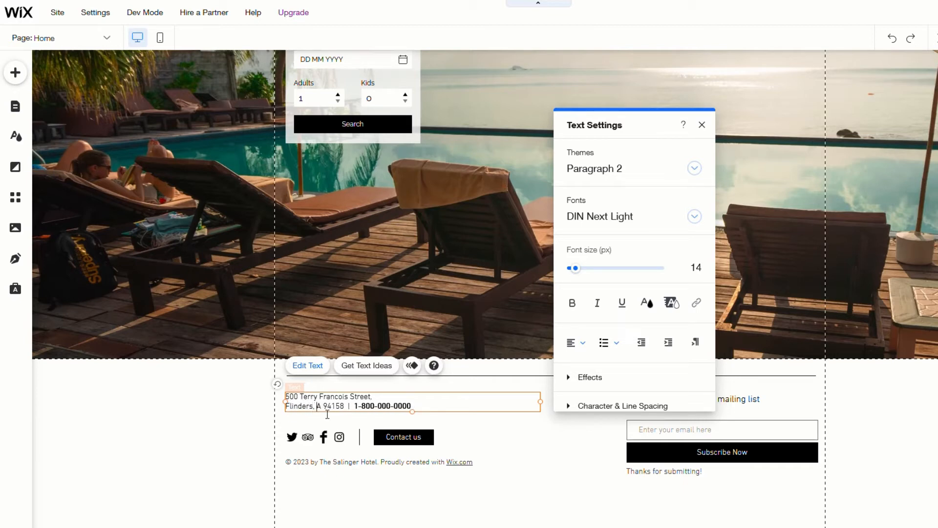
text(VI)
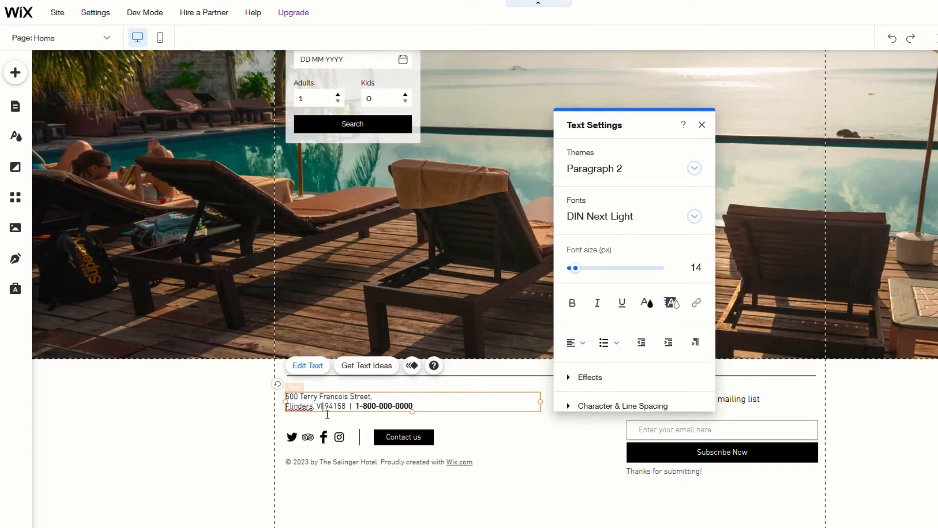
text(C)
Replace the postcode in the footer's address text with the new four-digit postcode and finish editing the text
key(Delete)
key(Delete)
key(Delete)
key(Delete)
key(Delete)
key(Delete)
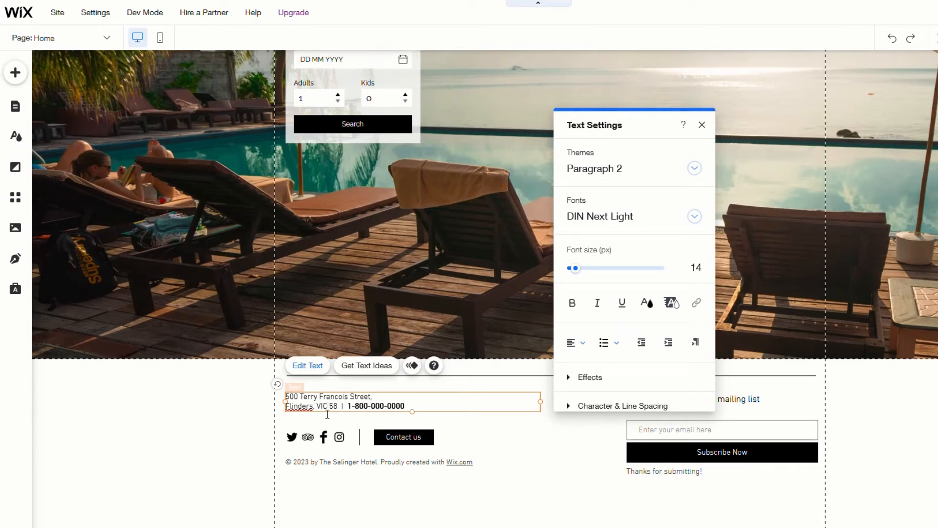
text(3145)
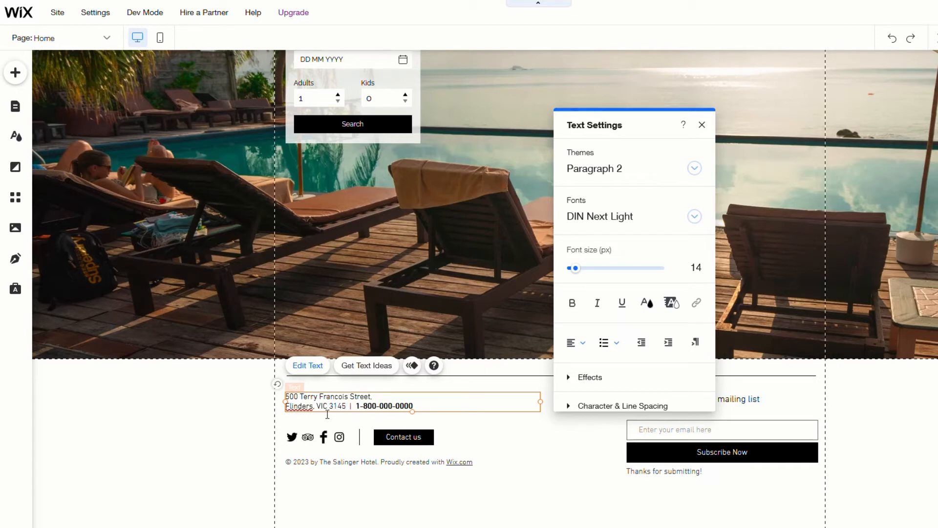
click(391, 487)
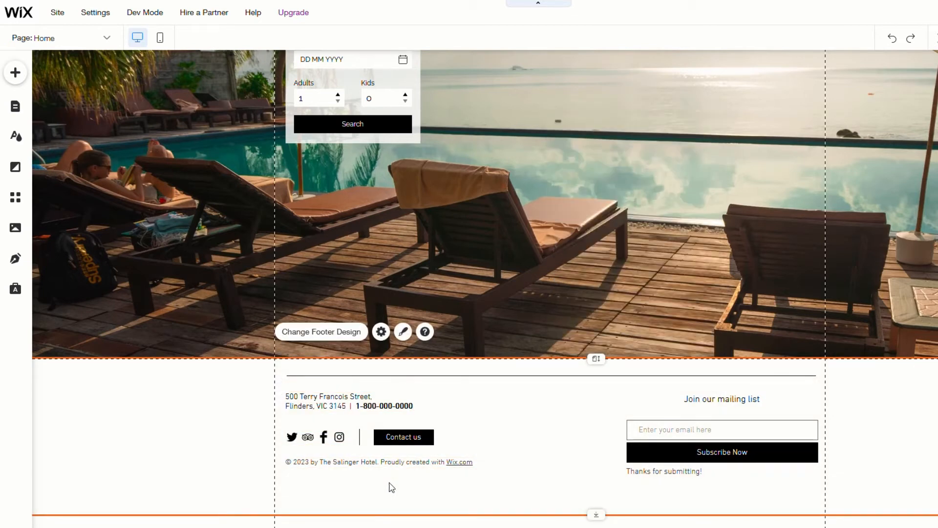
Open the social links of the footer's social bar and remove the Twitter, TripAdvisor, Facebook and Instagram icons
click(326, 440)
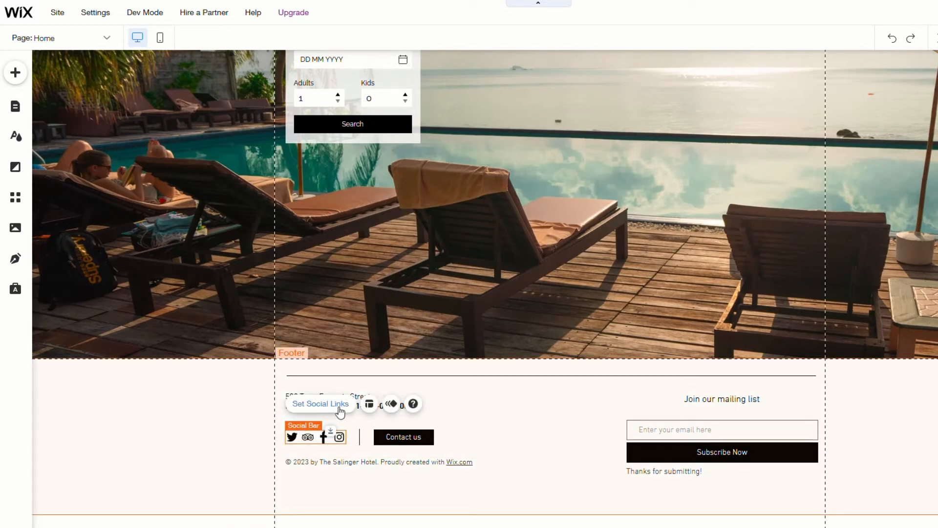
click(320, 404)
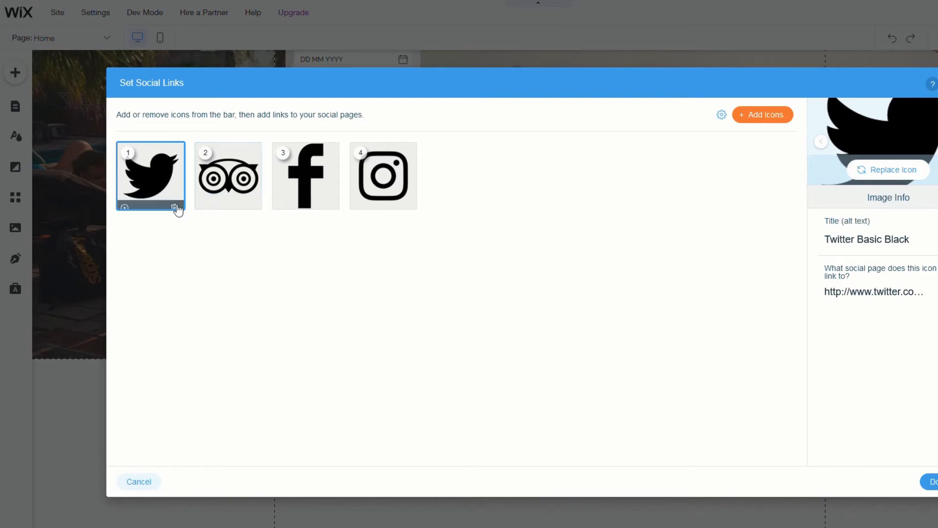
click(175, 208)
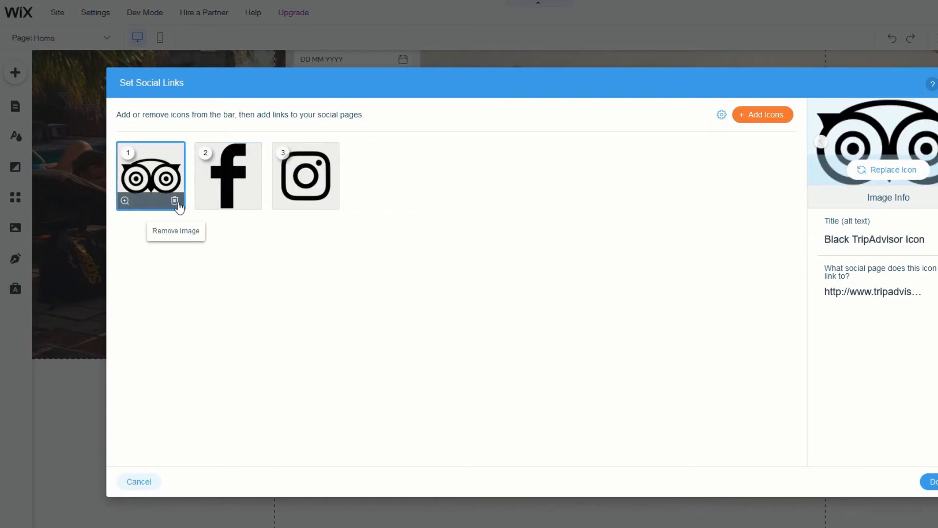
click(178, 207)
click(180, 207)
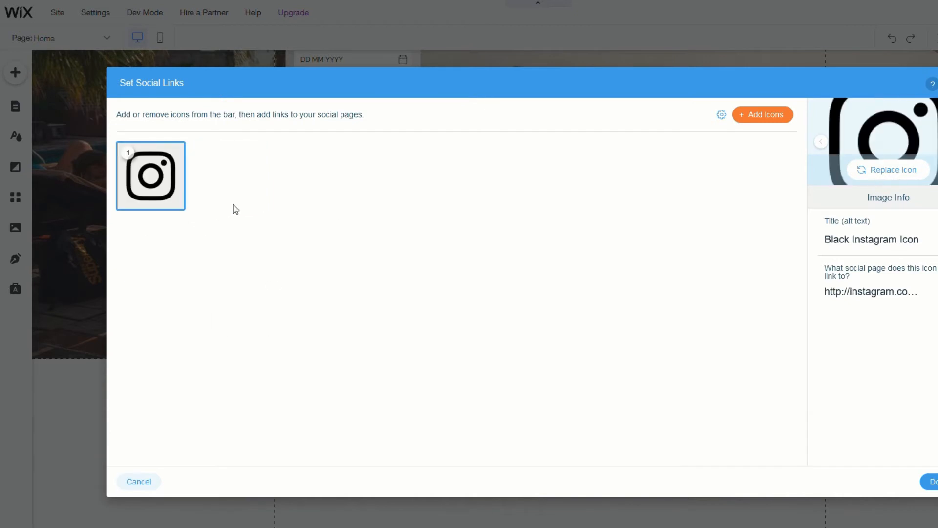
click(180, 206)
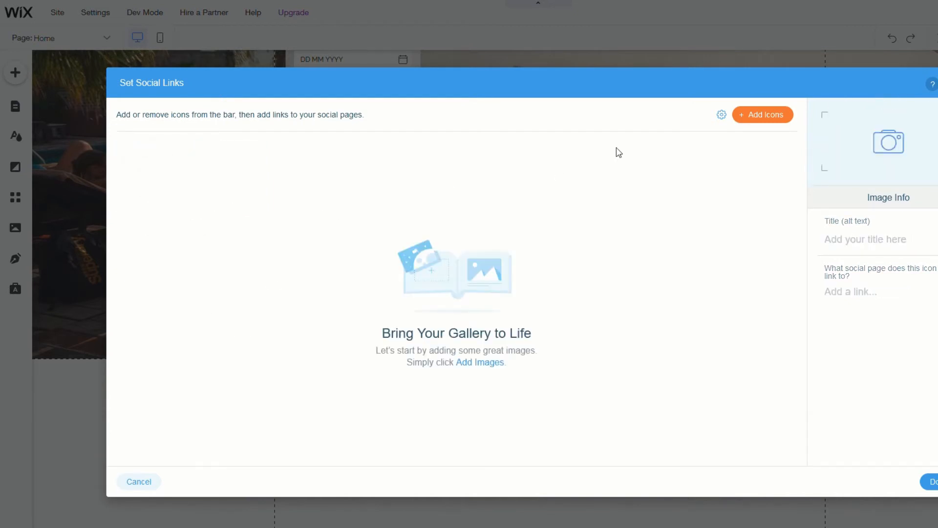
Add colored Facebook and Instagram icons and the blue square Twitter icon from Wix media to the social bar
click(768, 118)
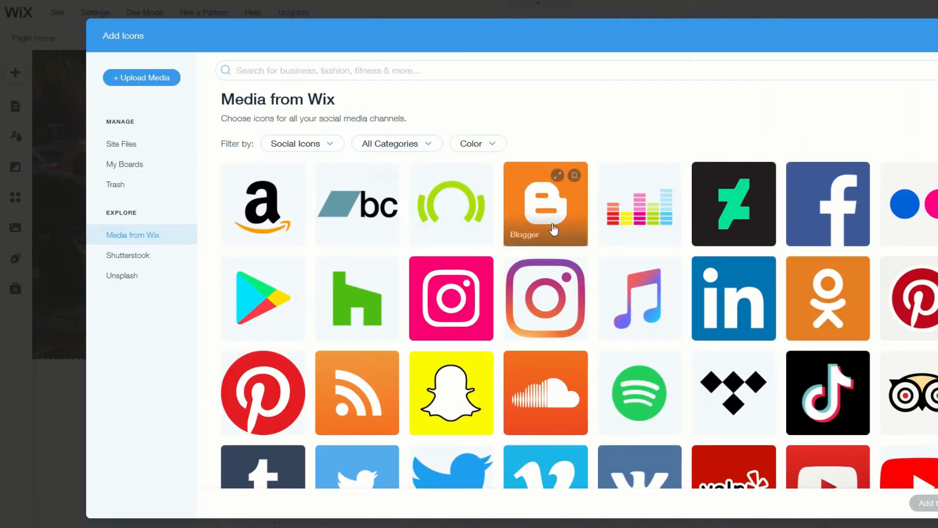
click(566, 292)
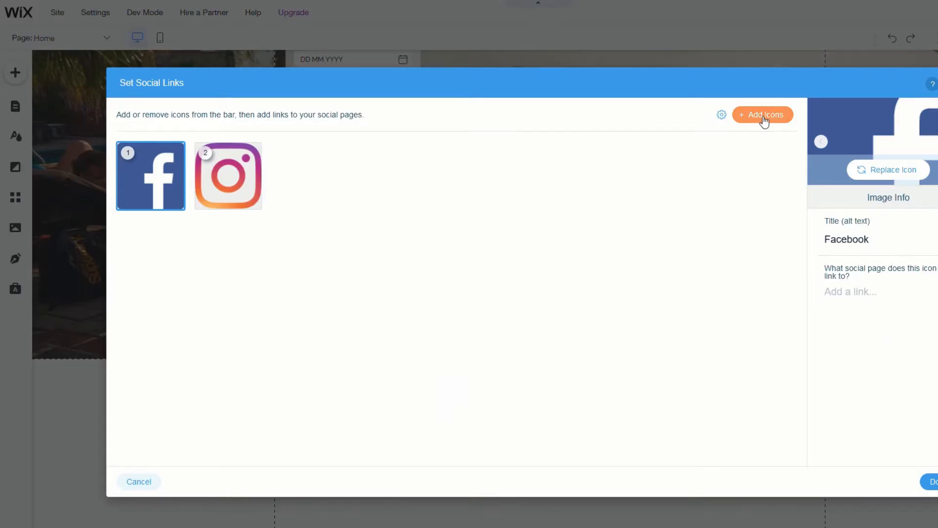
click(763, 117)
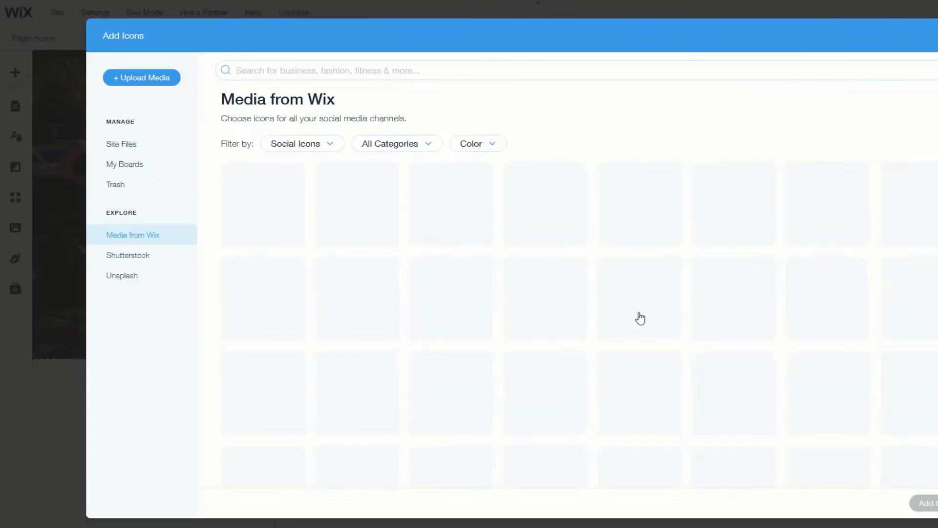
click(336, 148)
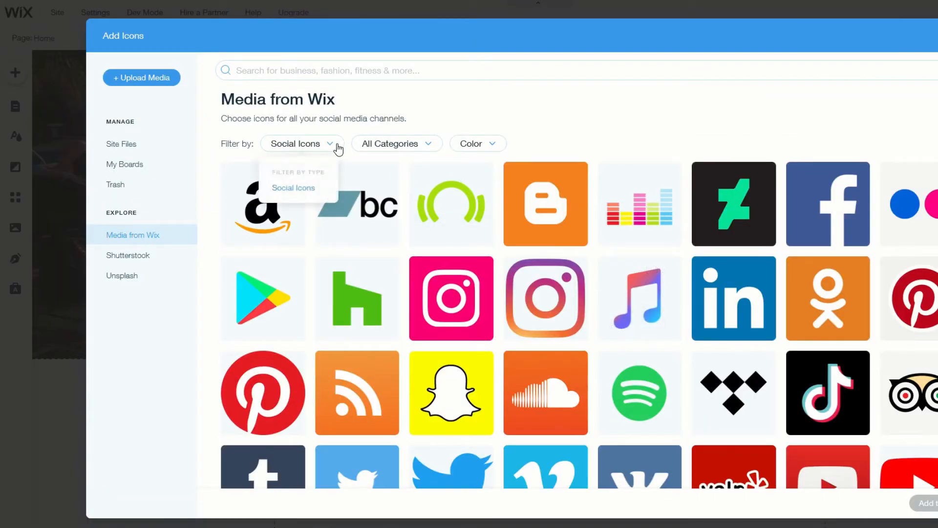
click(411, 147)
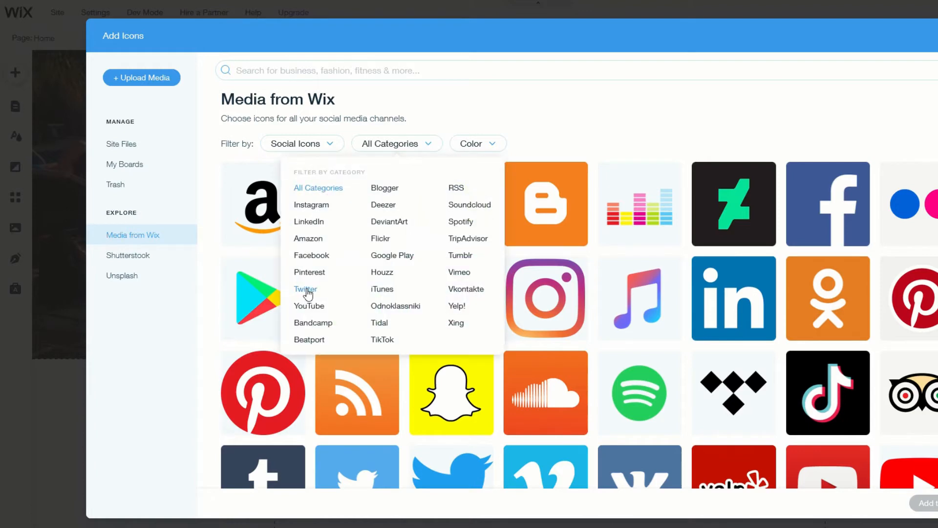
click(307, 290)
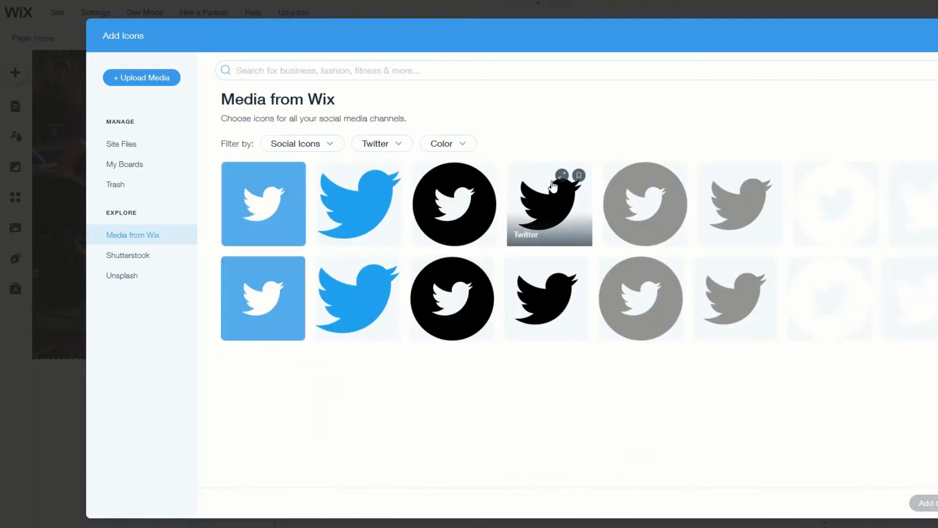
click(280, 218)
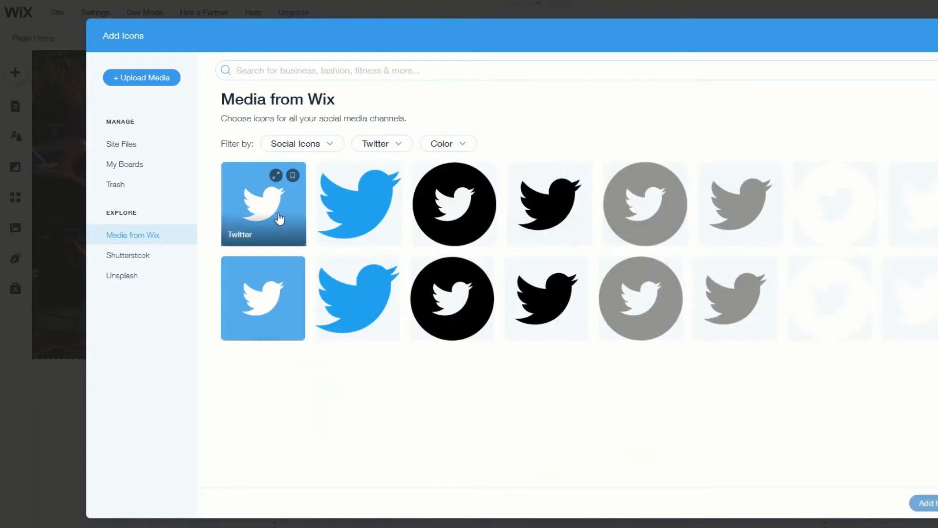
click(925, 502)
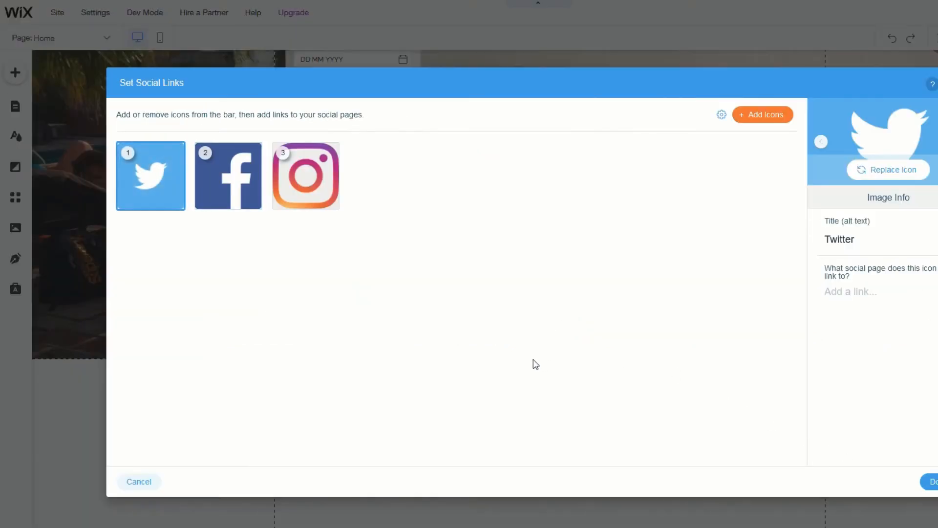
click(931, 480)
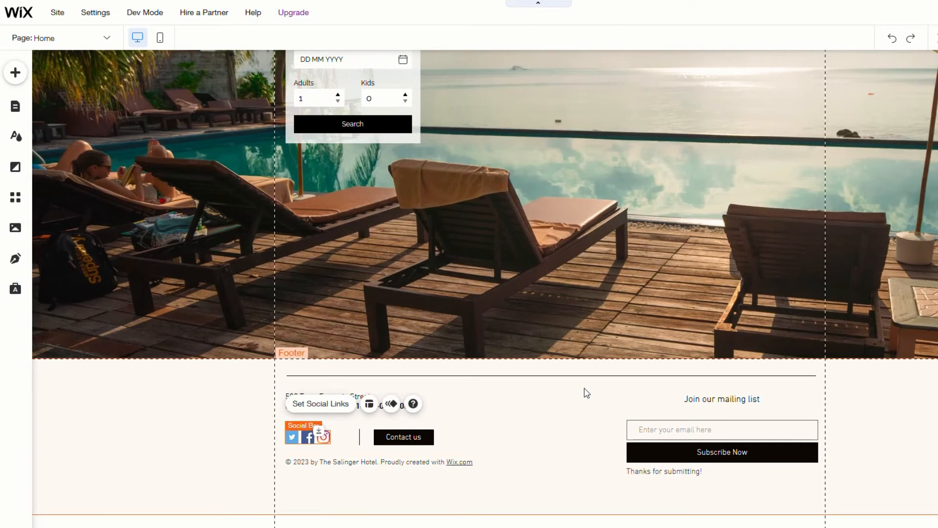
Check the link settings of the Twitter, Facebook and Instagram icons in the footer's social bar
click(320, 404)
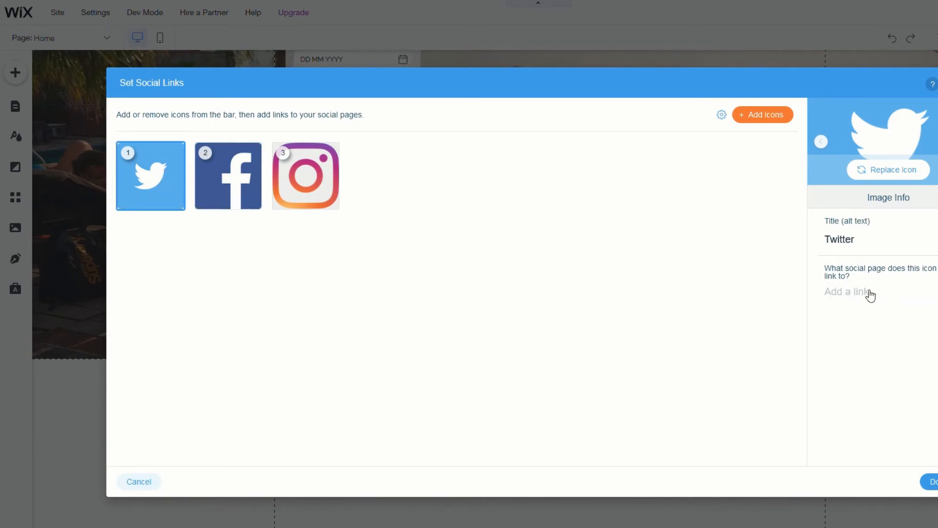
click(239, 183)
click(314, 179)
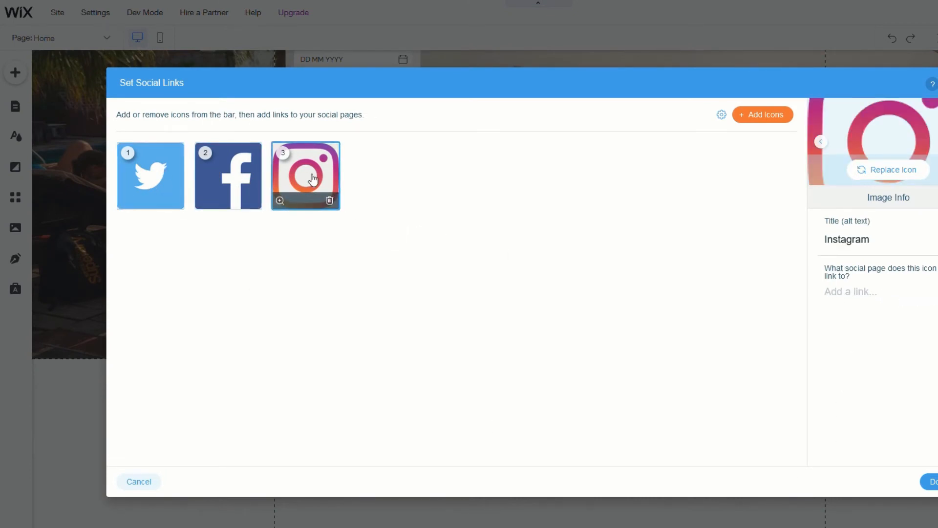
click(931, 482)
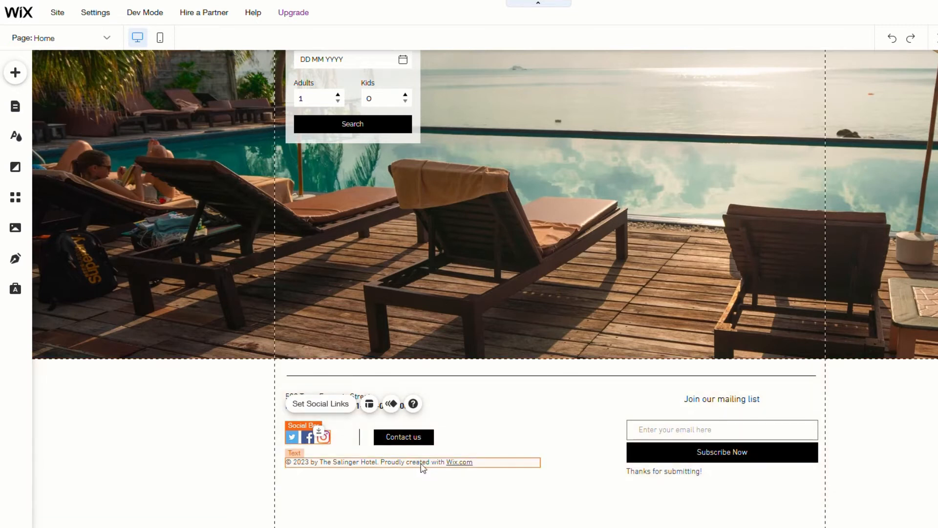
Edit the footer's copyright text and replace the word "Salinger" with "Flinders"
click(357, 468)
click(307, 431)
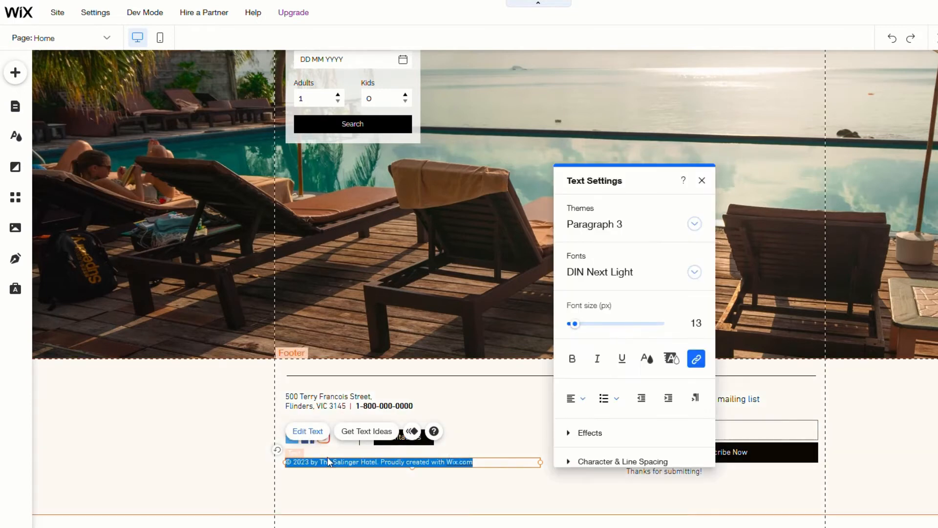
click(333, 462)
key(shift+Right)
key(shift+Right)
key(shift+Right)
key(shift+Right)
key(shift+Right)
key(shift+Right)
key(shift+Right)
key(shift+Right)
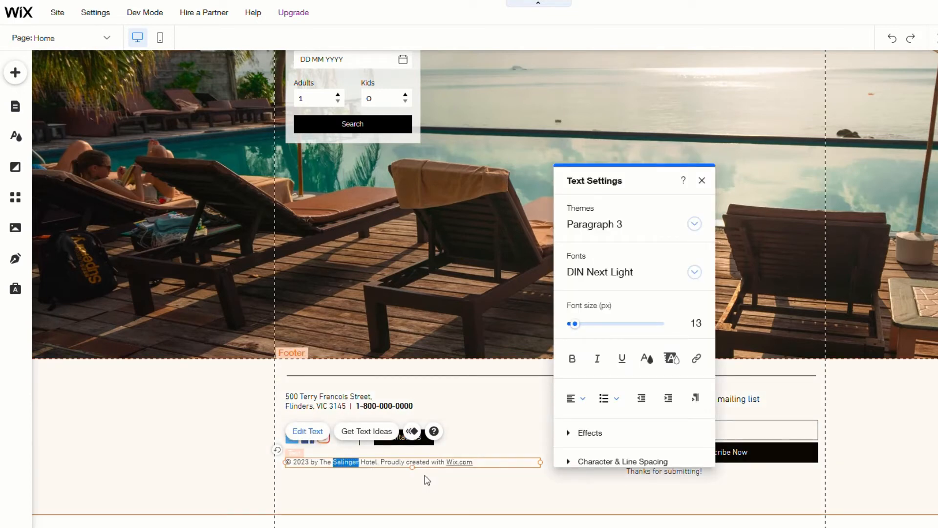
text(Flinders)
Replace "with Wix.com" at the end of the footer's copyright text with "by Nxsys.com.au" and finish editing
key(shift+Left)
key(shift+Left)
key(shift+Left)
key(shift+Left)
key(shift+Left)
key(shift+Left)
key(shift+Left)
key(shift+Left)
key(shift+Left)
key(shift+Left)
key(shift+Left)
key(shift+Left)
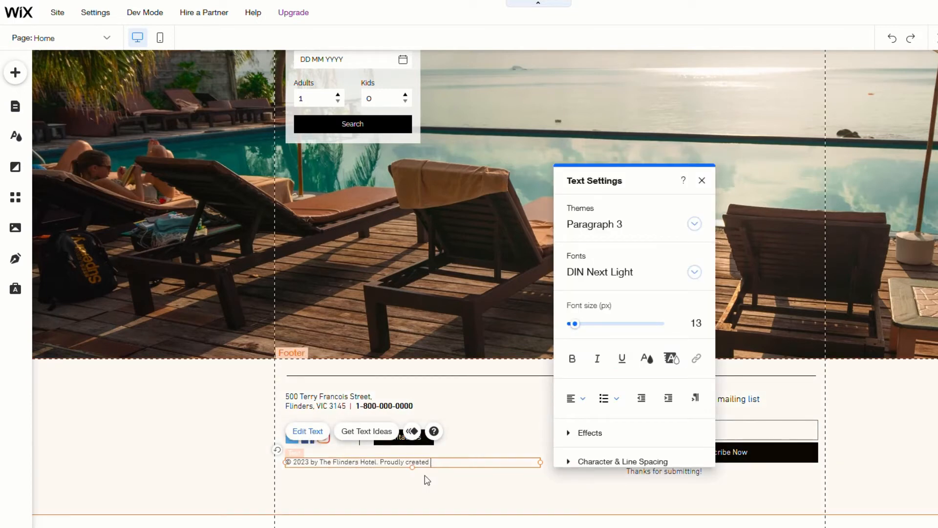
text(by Nxsys.com.au)
click(427, 480)
Reorder the site menu so that Rooms follows Home and Amenities comes before Explore
scroll(534, 421, up, 15)
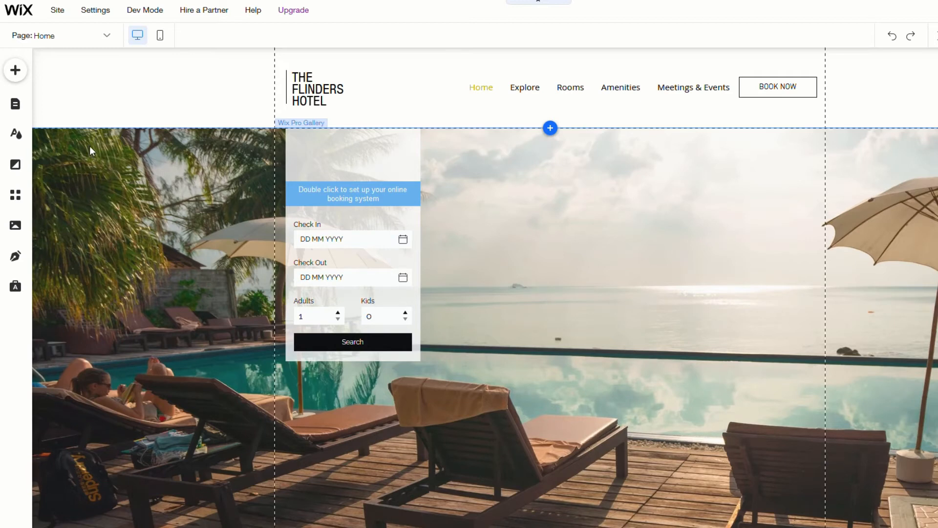
click(22, 109)
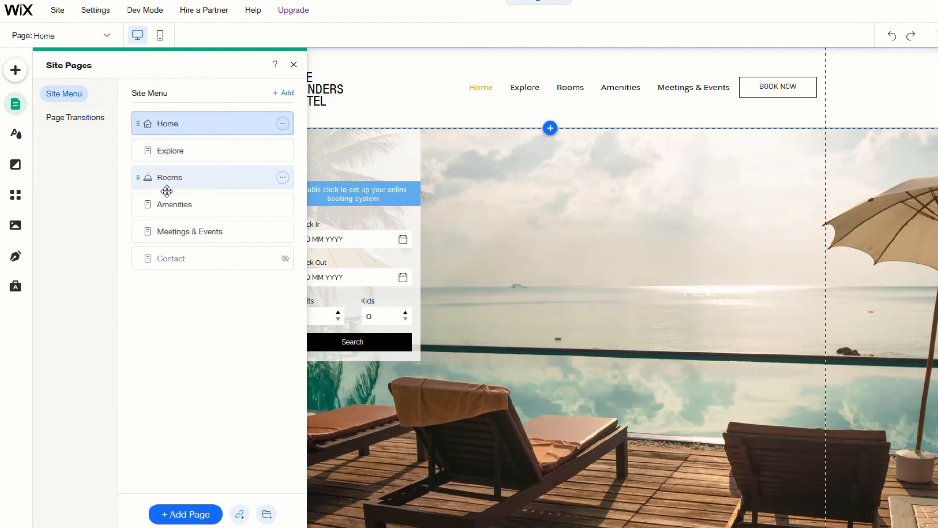
drag(146, 186, 147, 153)
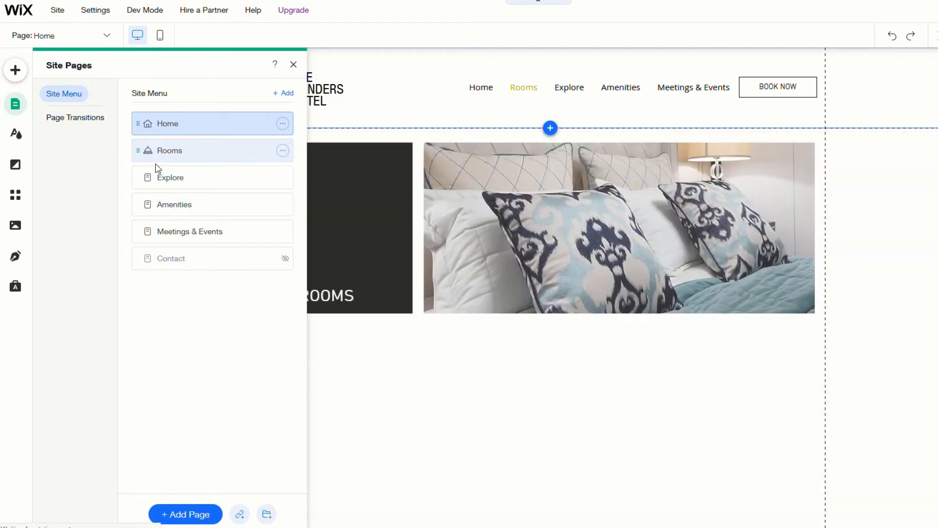
drag(144, 213, 147, 186)
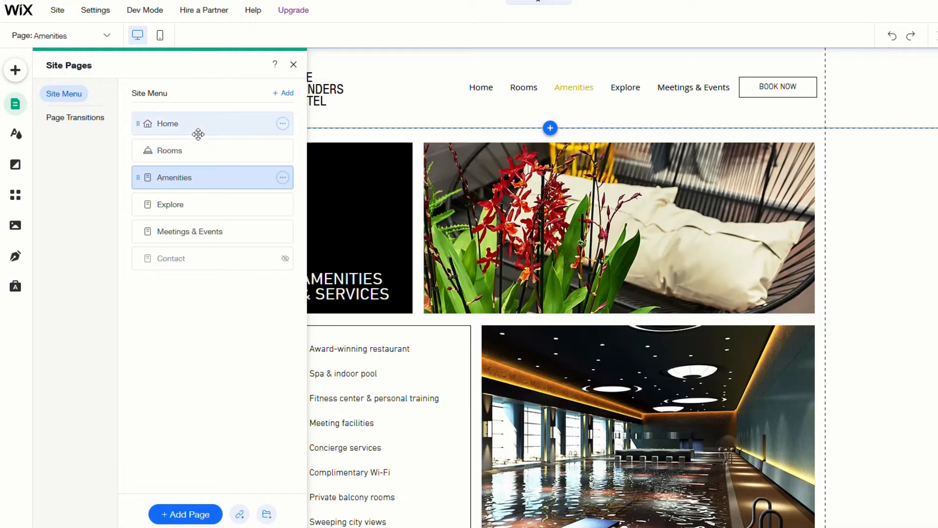
View the Rooms, Home and Meetings & Events pages in the desktop editor
click(185, 158)
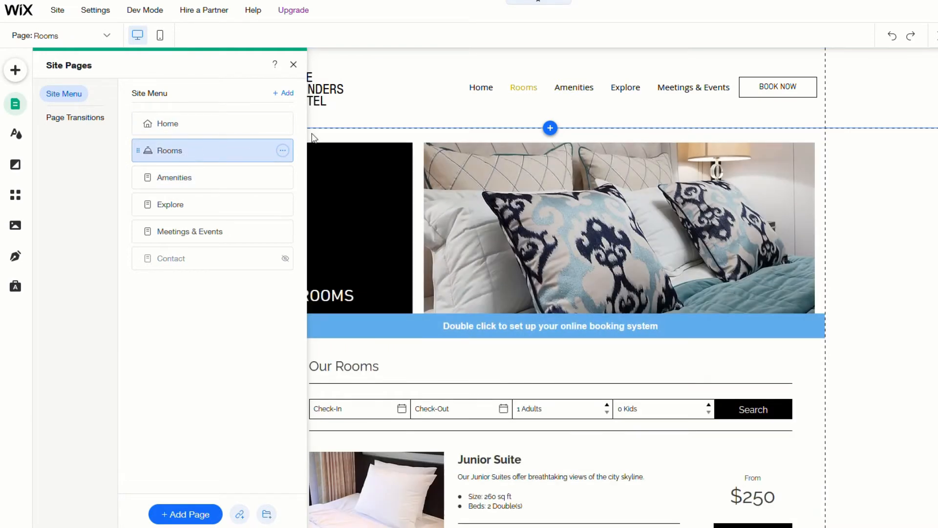
click(393, 68)
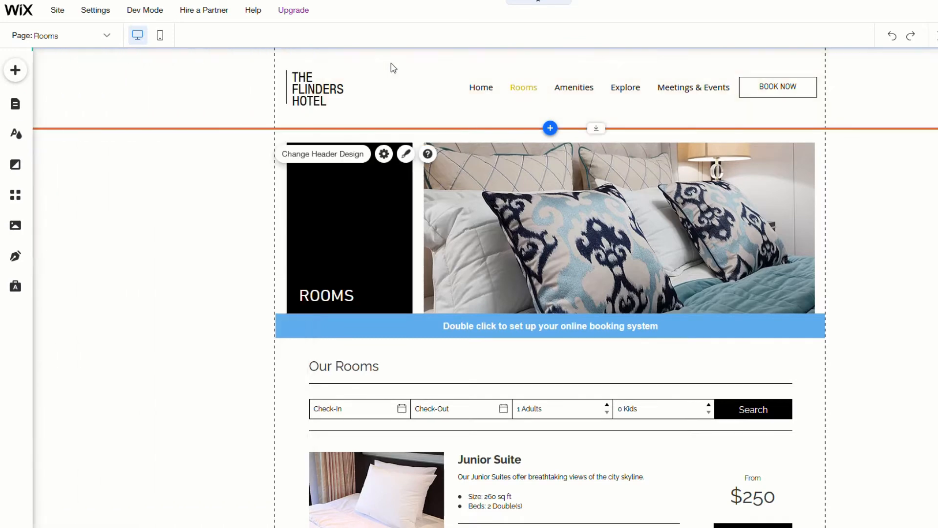
click(107, 35)
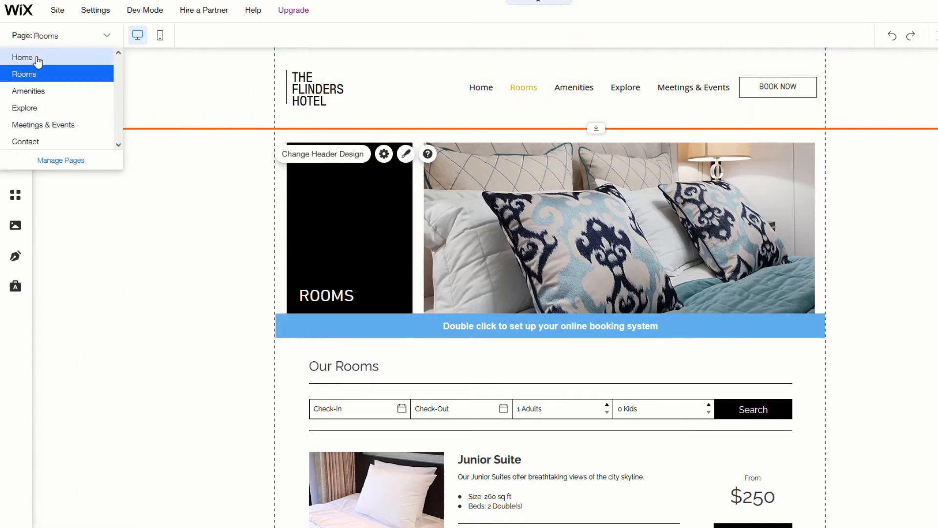
click(33, 58)
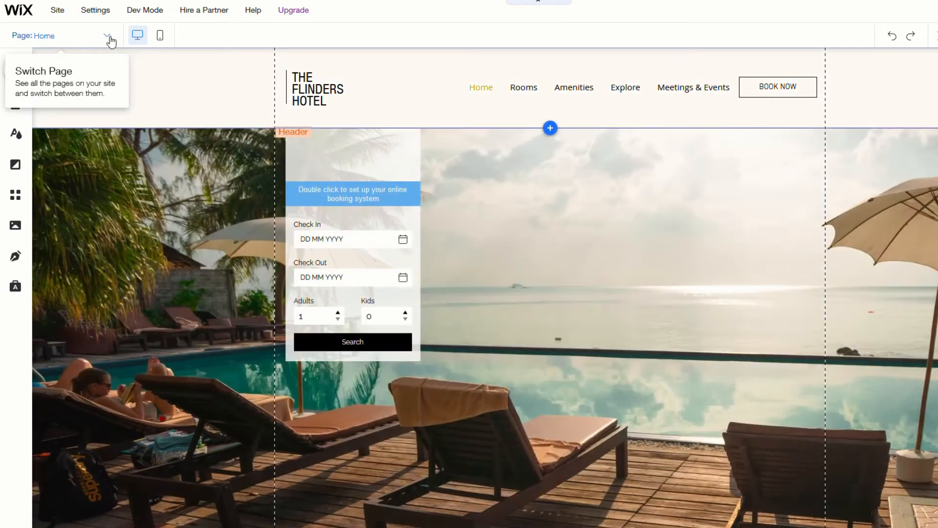
click(109, 39)
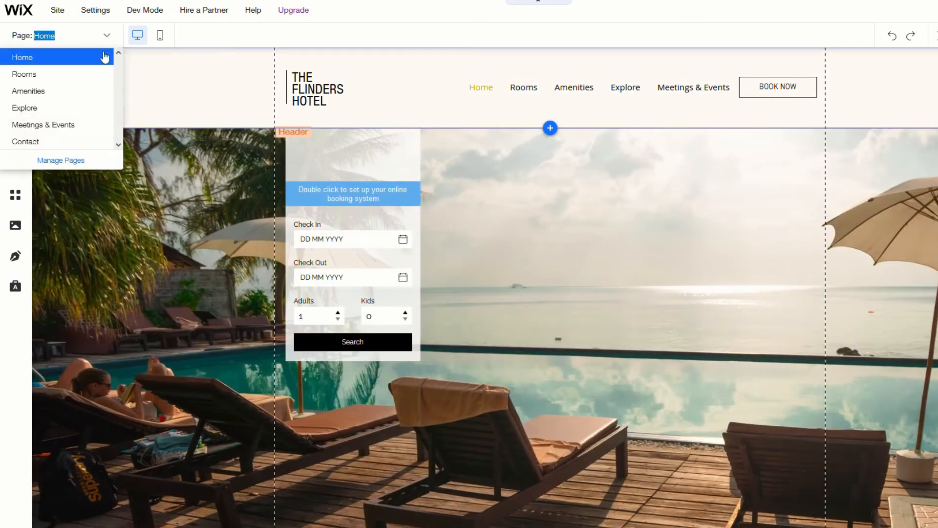
click(72, 125)
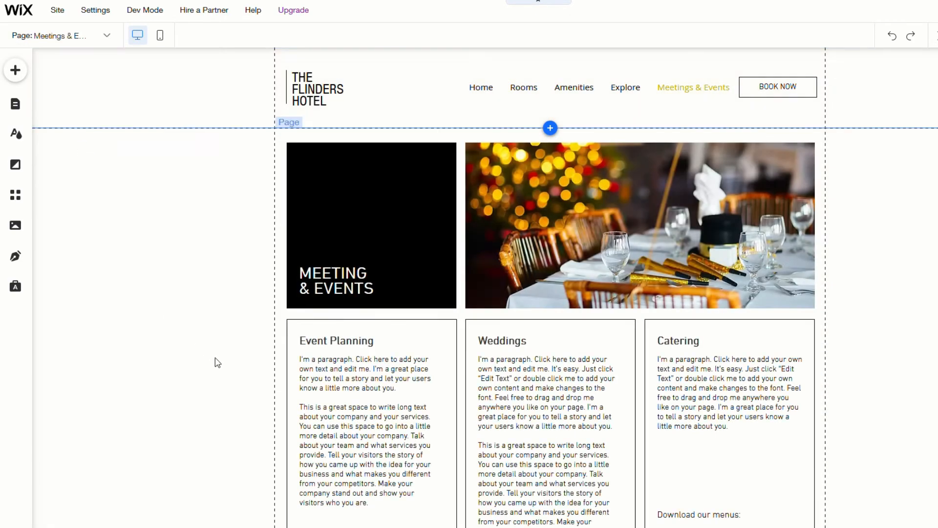
Check the mobile layout of the Meetings & Events, Rooms and Home pages and return to the desktop editor
click(161, 39)
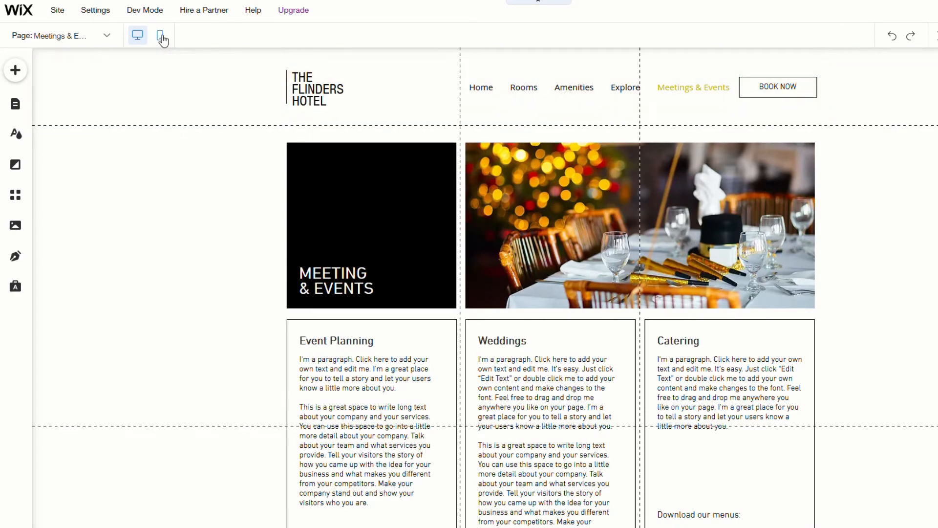
scroll(535, 360, down, 7)
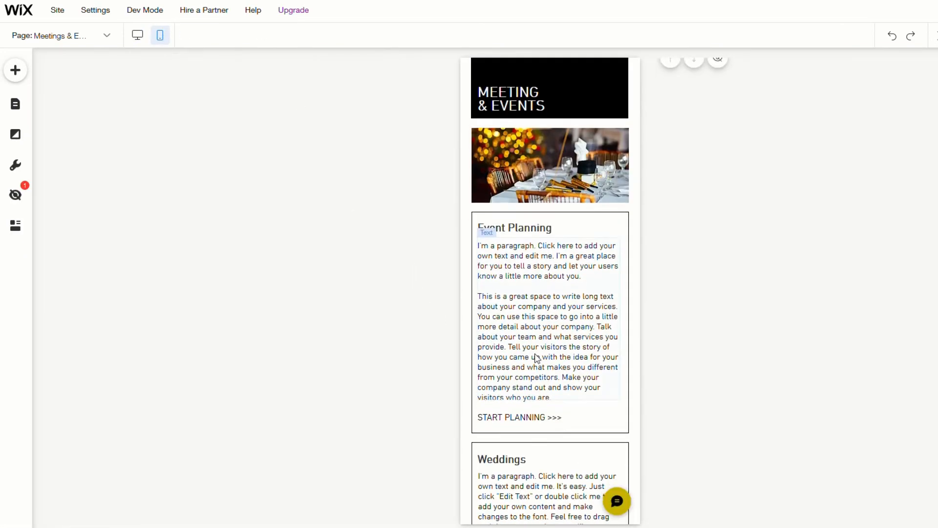
scroll(535, 356, up, 5)
click(106, 39)
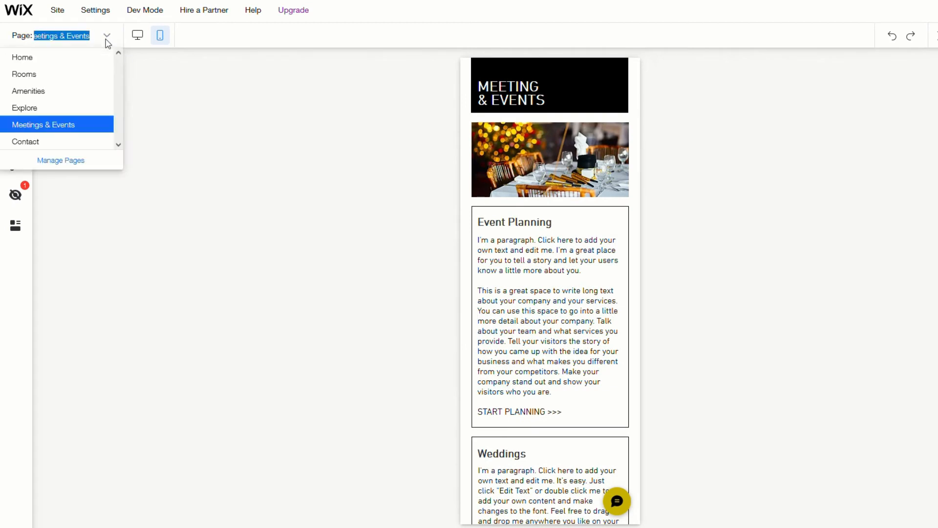
click(55, 74)
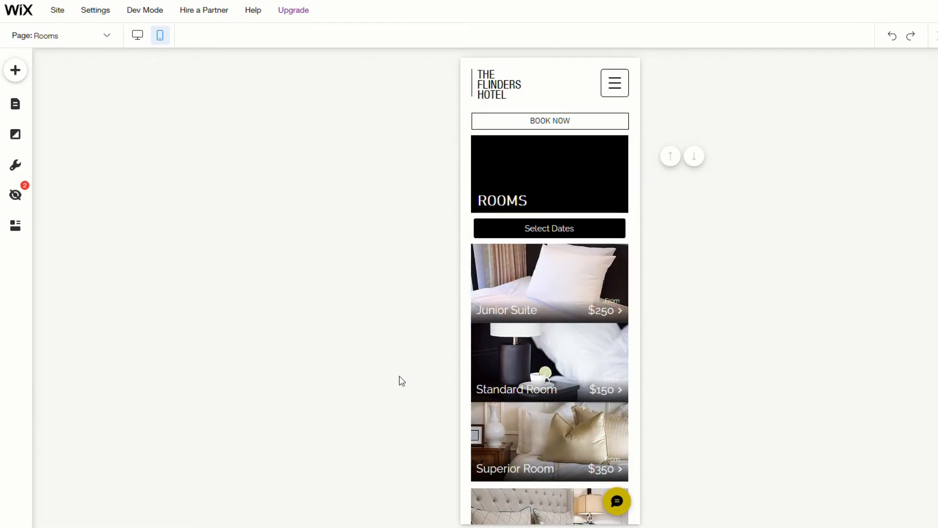
click(110, 38)
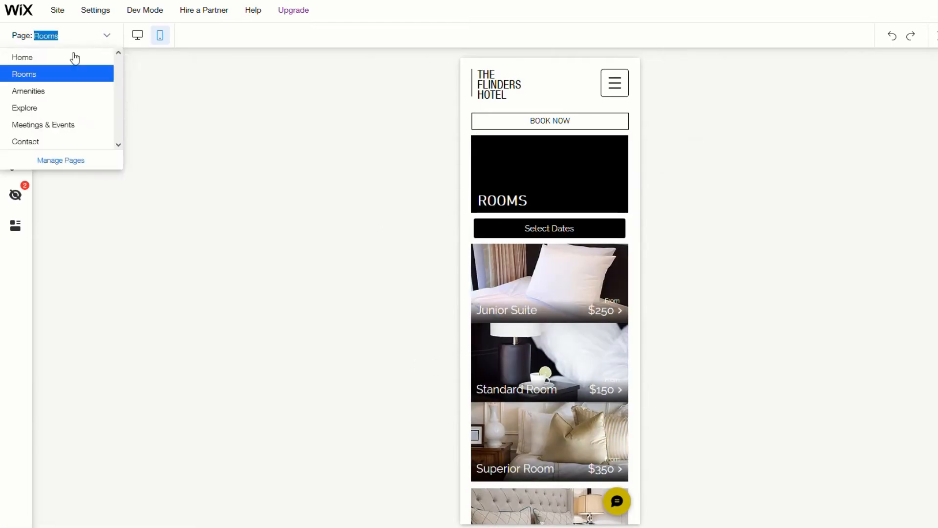
click(53, 66)
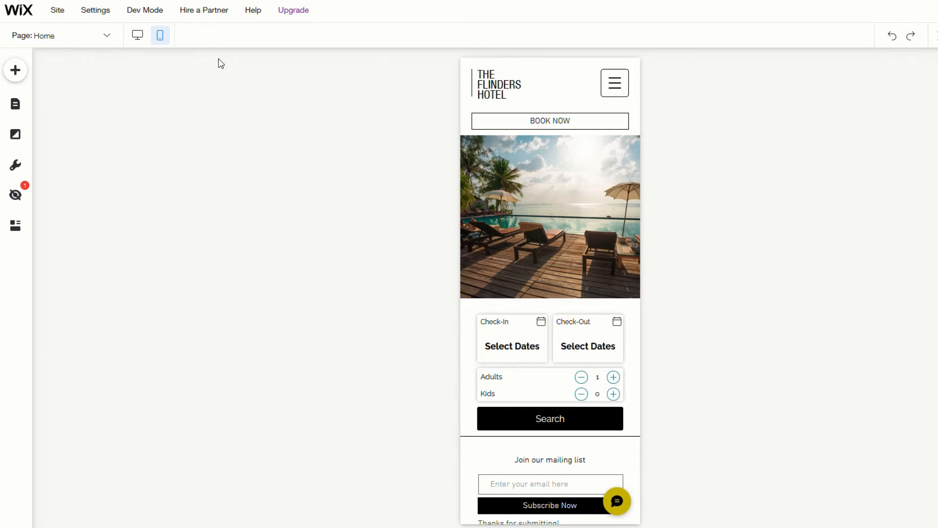
click(145, 41)
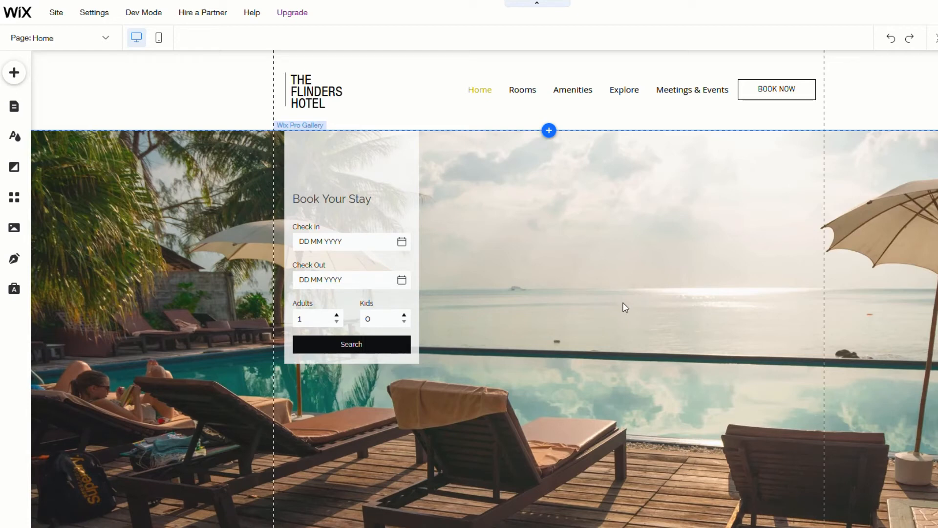
Switch to the Amenities page and replace the image beside the Amenities & Services heading with hotel 1.jpg
click(115, 44)
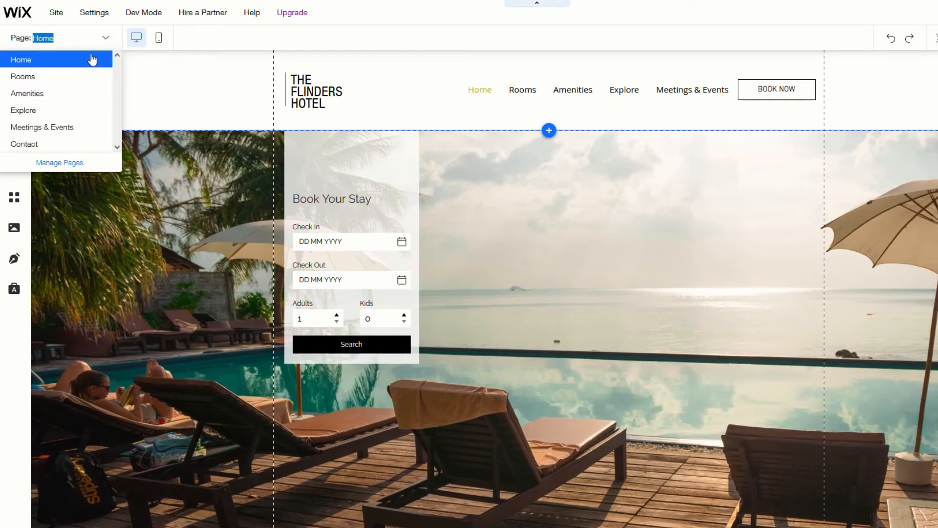
key(Escape)
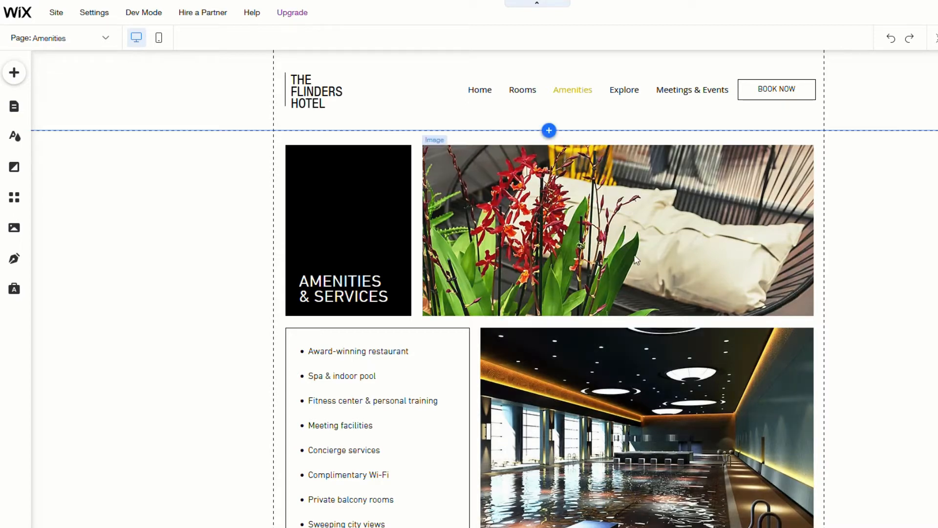
scroll(636, 259, down, 2)
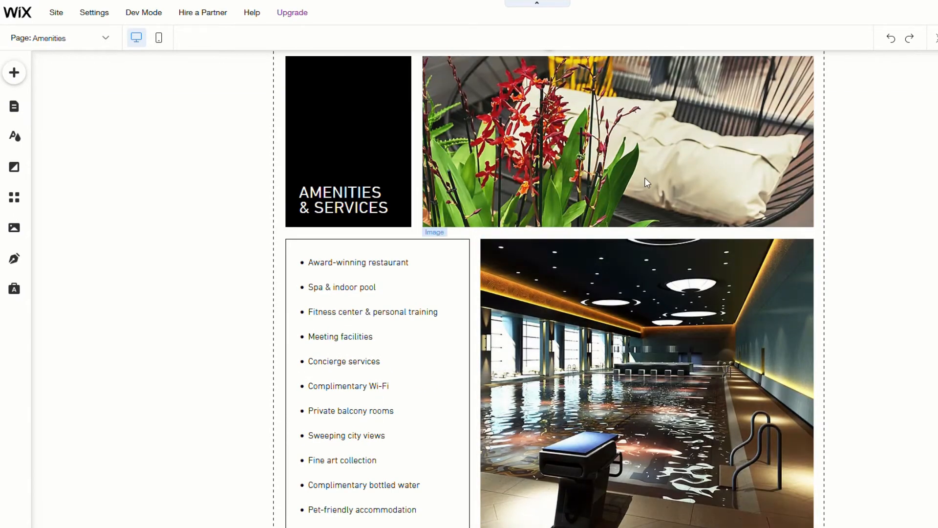
scroll(641, 171, up, 1)
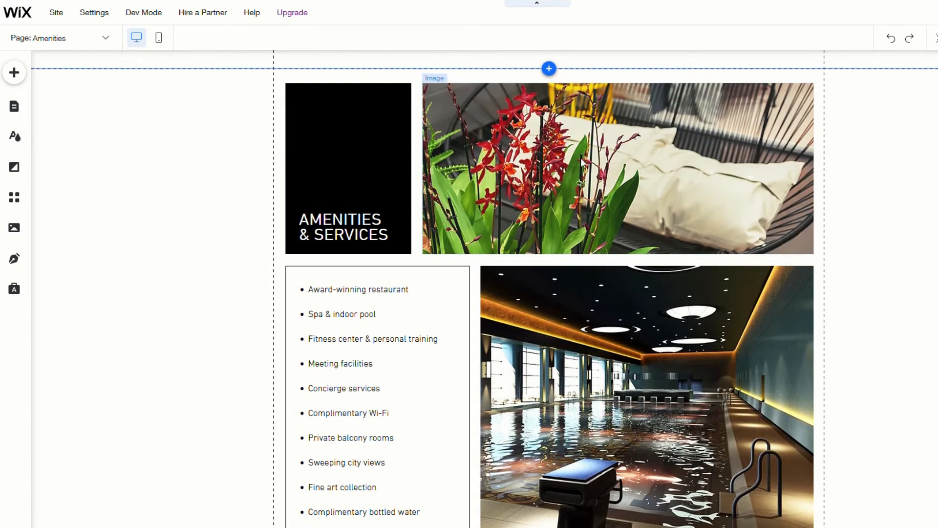
click(524, 171)
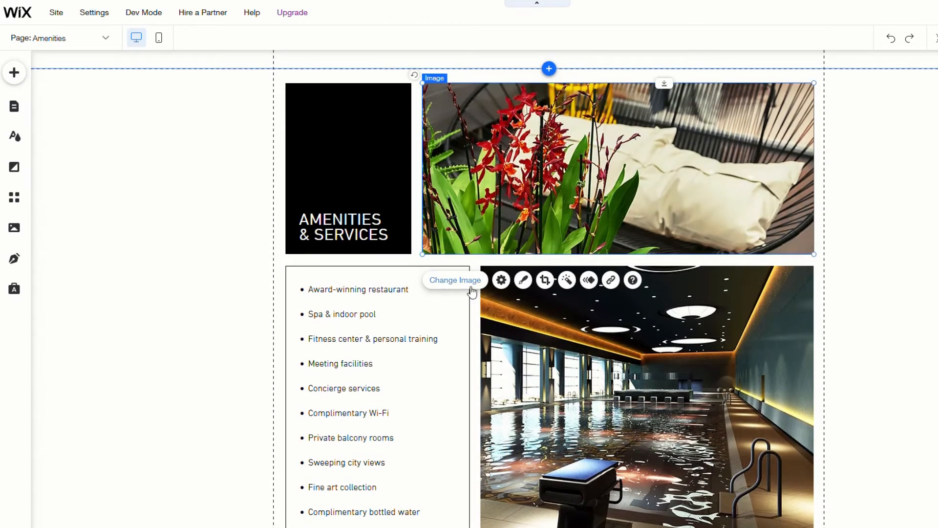
click(457, 280)
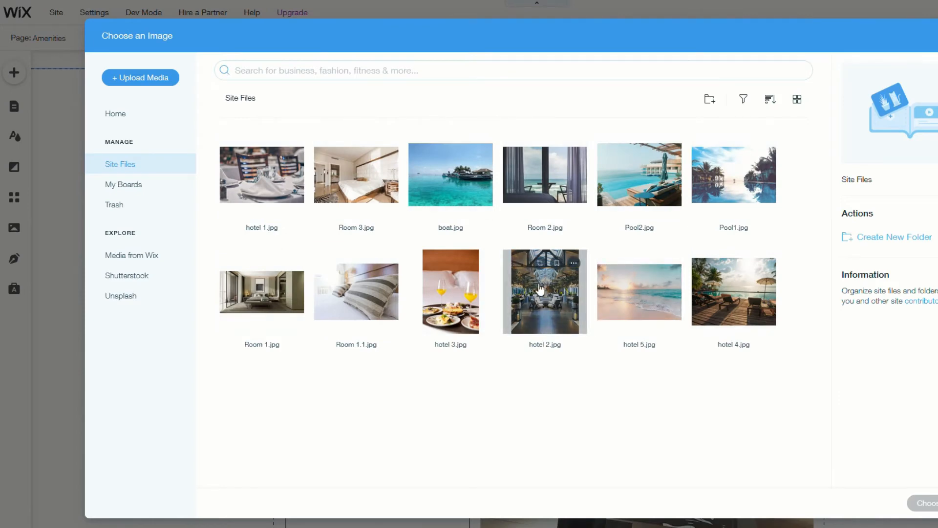
click(266, 183)
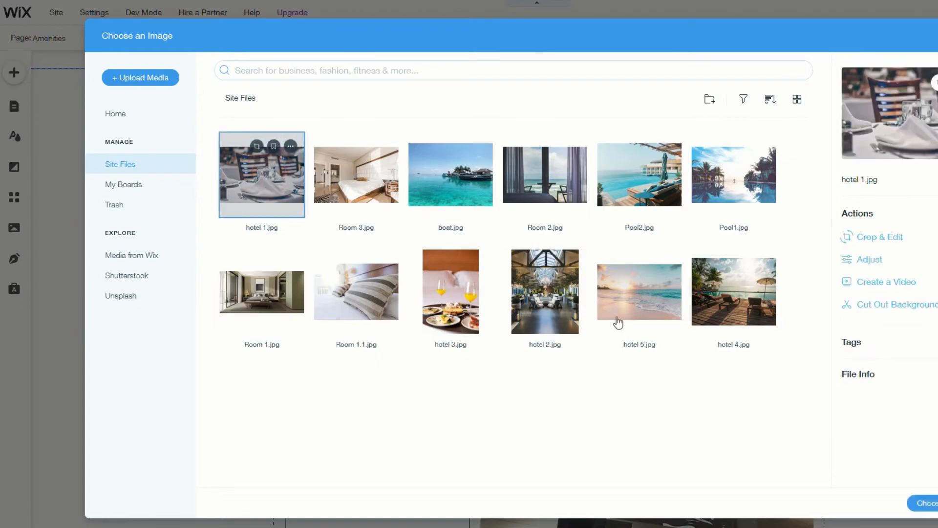
click(922, 503)
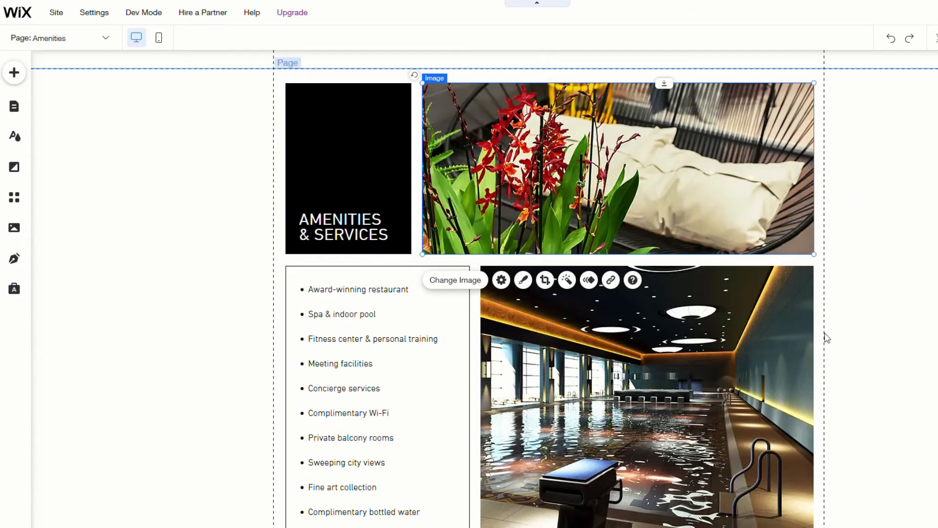
Replace the indoor pool image beside the amenities list with Pool1.jpg from the site files
scroll(848, 362, down, 2)
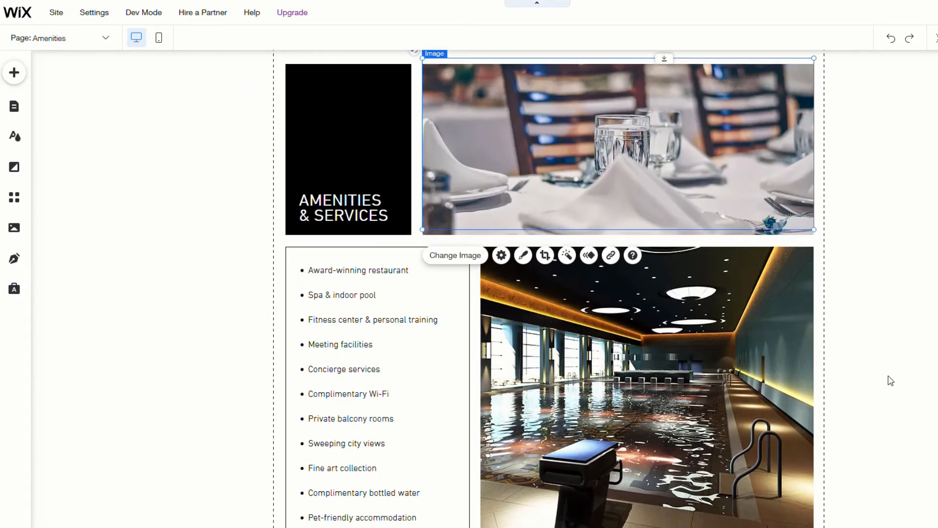
click(691, 360)
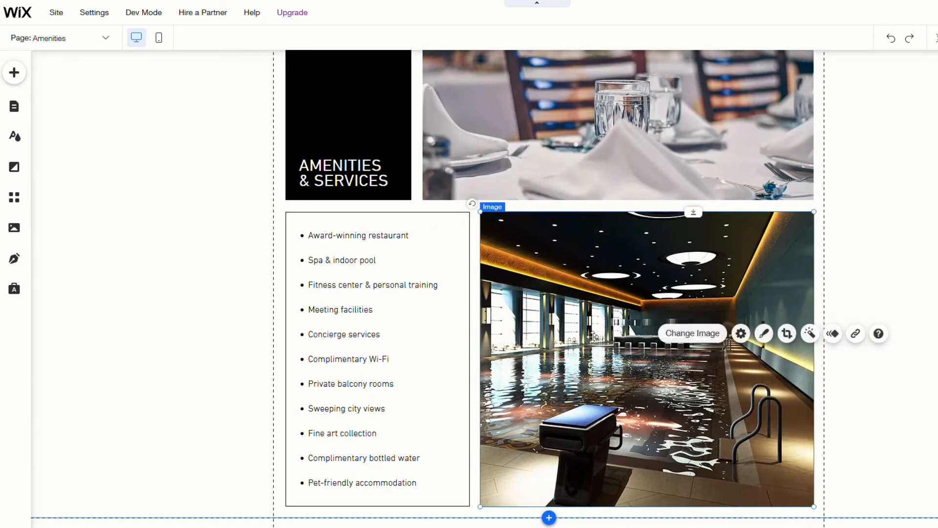
click(696, 333)
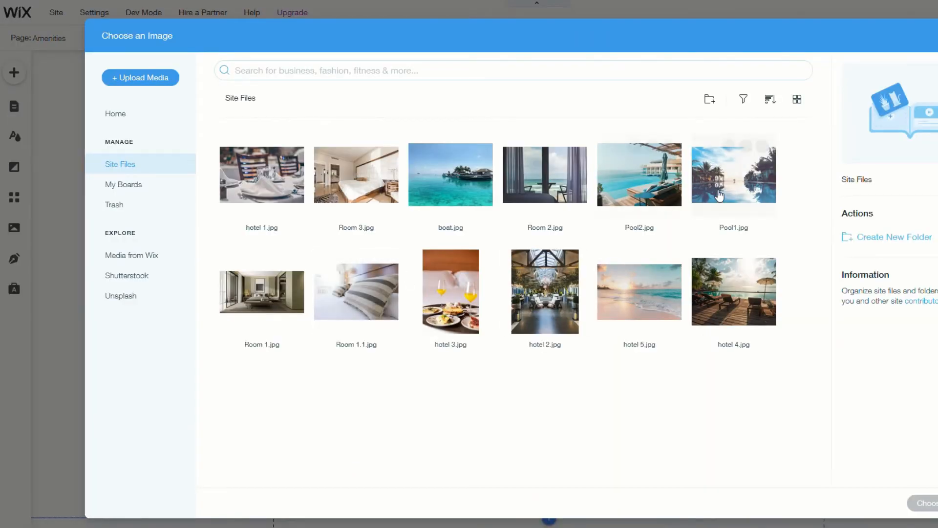
click(733, 176)
click(924, 503)
scroll(539, 315, up, 1)
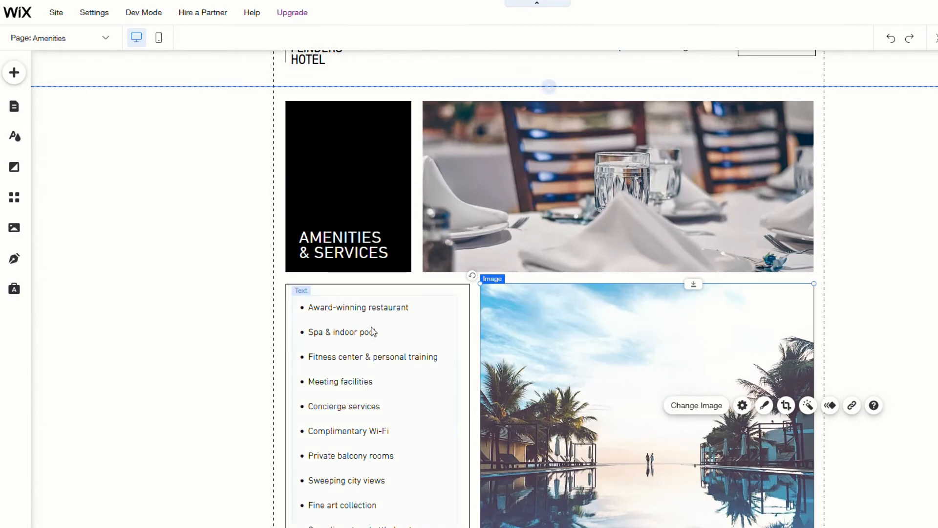
Review the Amenities page, switch to the Explore page and look through its gallery images
scroll(354, 451, down, 2)
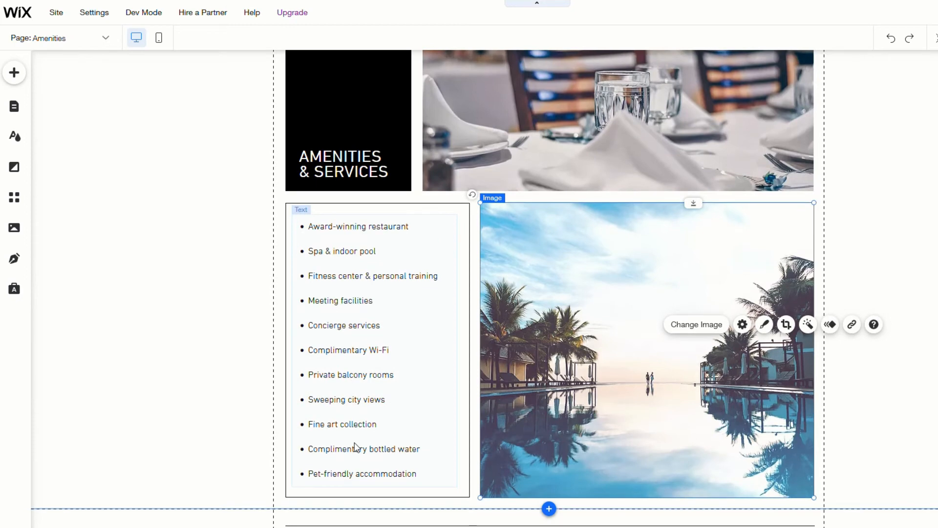
scroll(391, 381, up, 3)
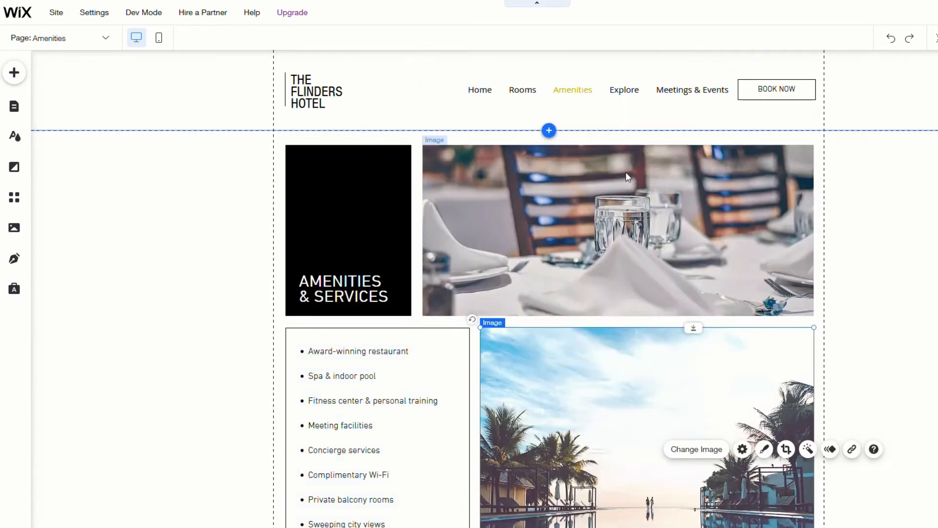
click(100, 39)
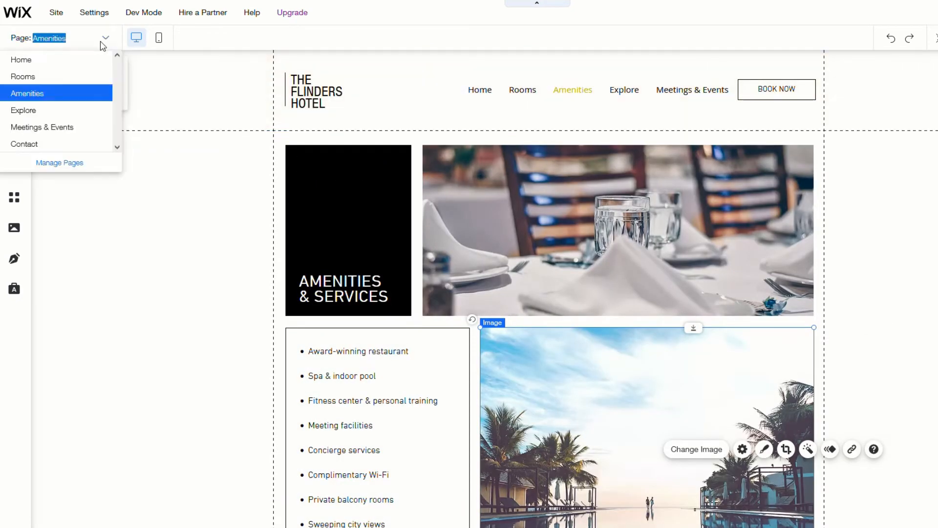
click(32, 109)
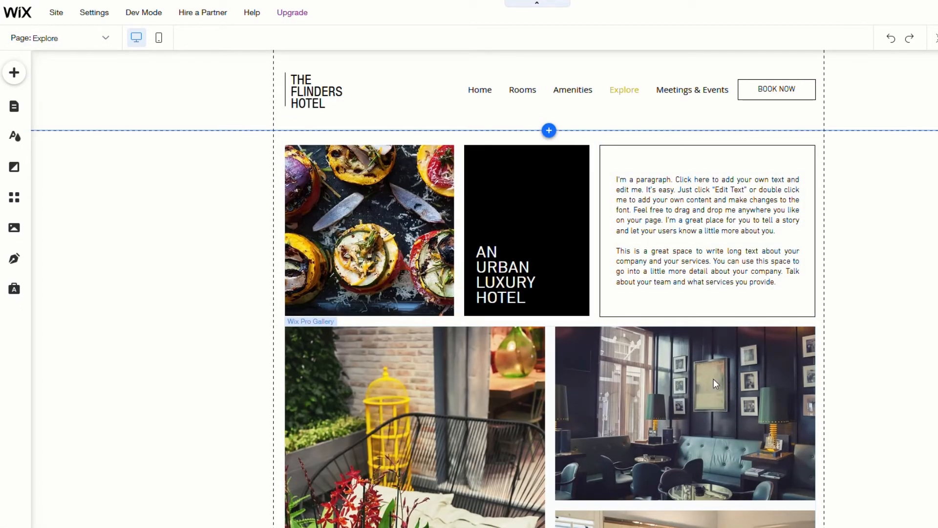
scroll(709, 406, down, 6)
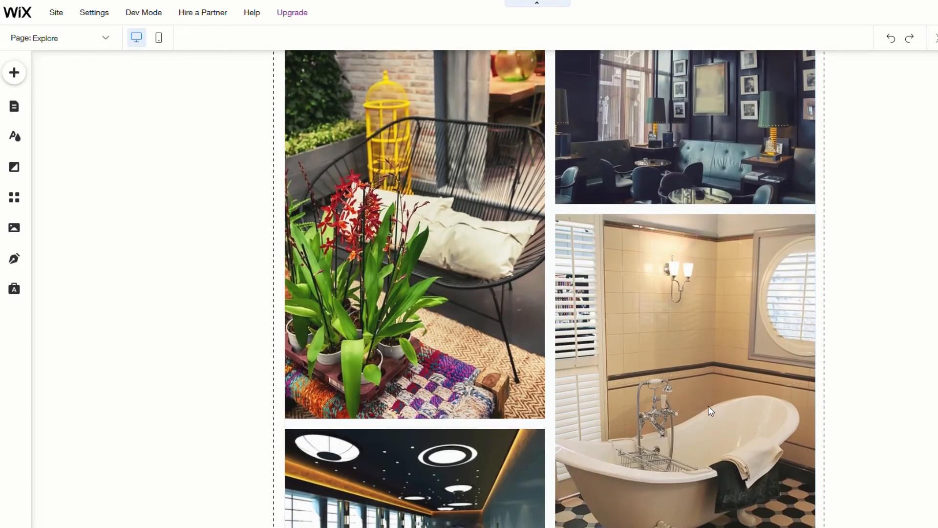
scroll(694, 383, up, 5)
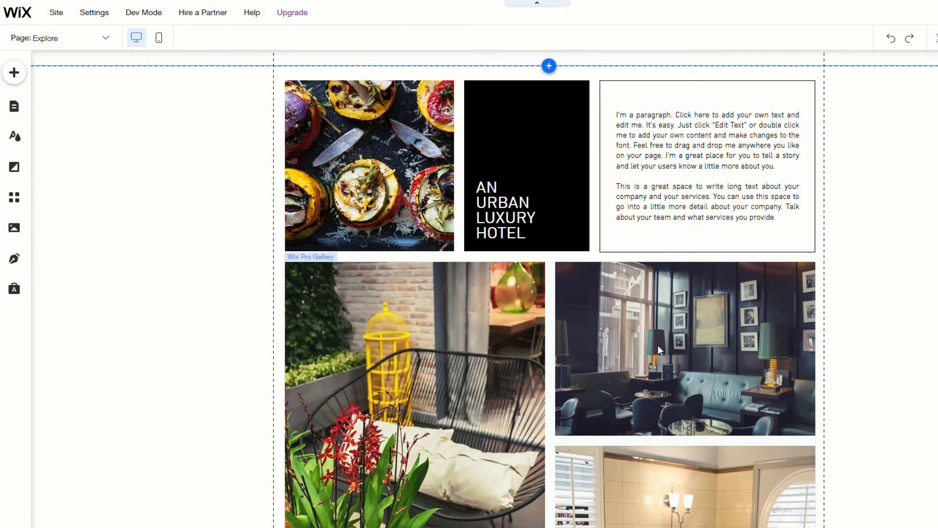
scroll(652, 381, down, 3)
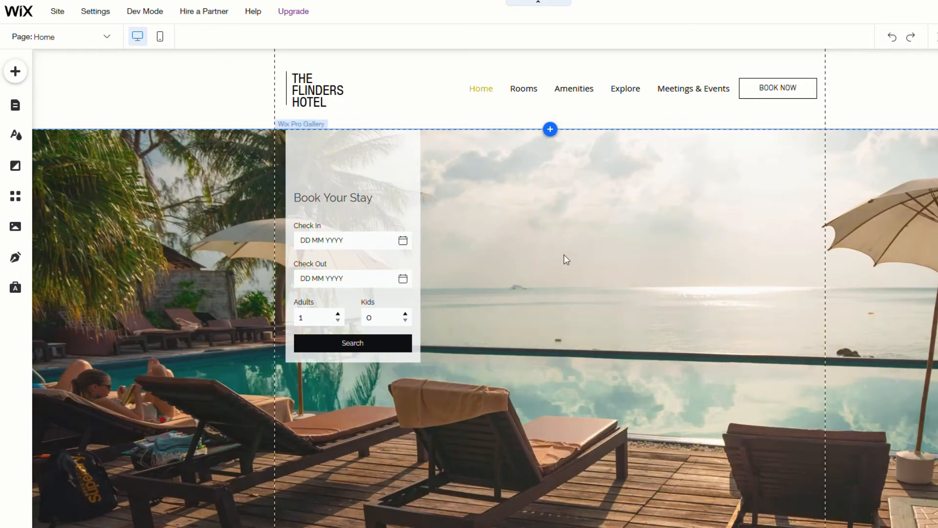
Add a Heading 6 themed text to the Home page, move it into the footer and place it below the copyright line
scroll(538, 321, down, 5)
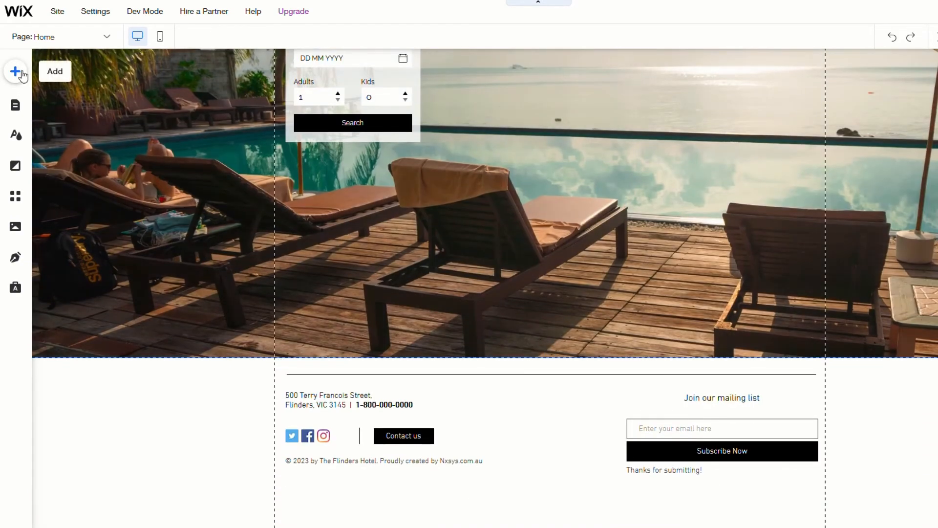
click(23, 74)
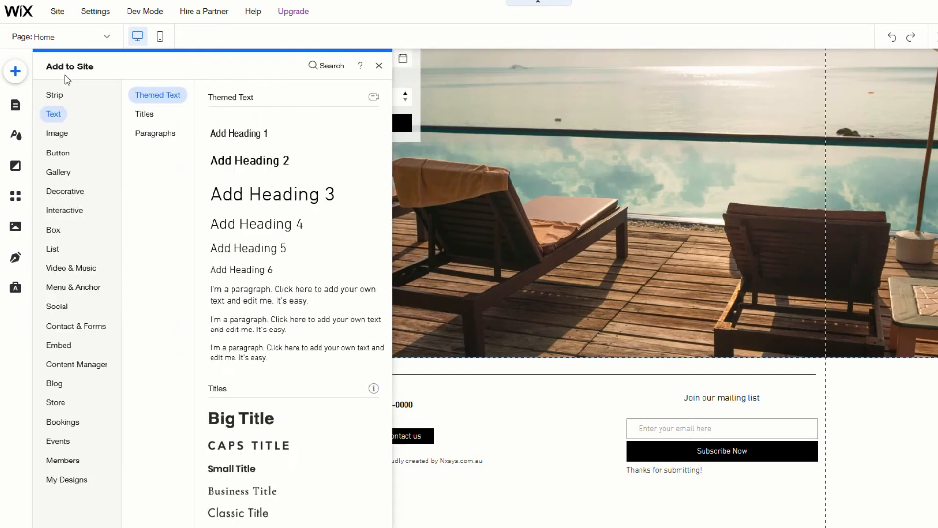
click(62, 117)
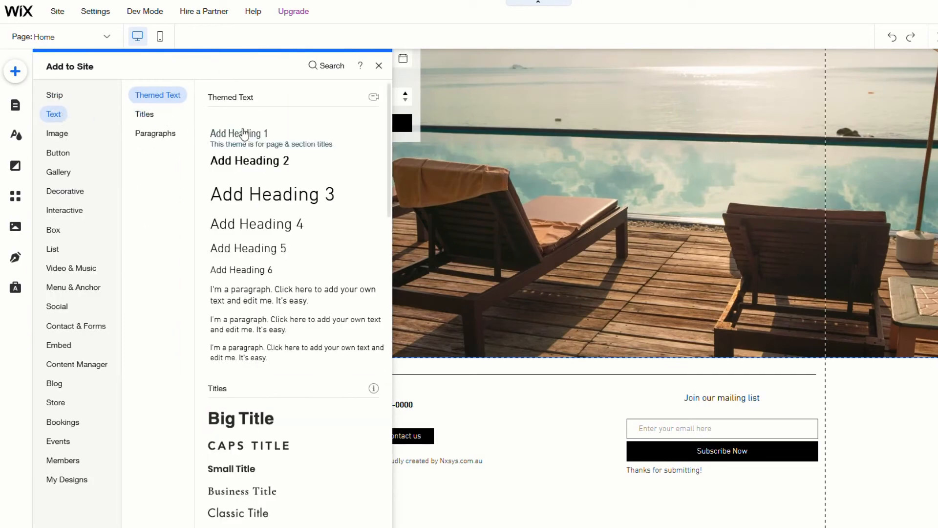
click(251, 273)
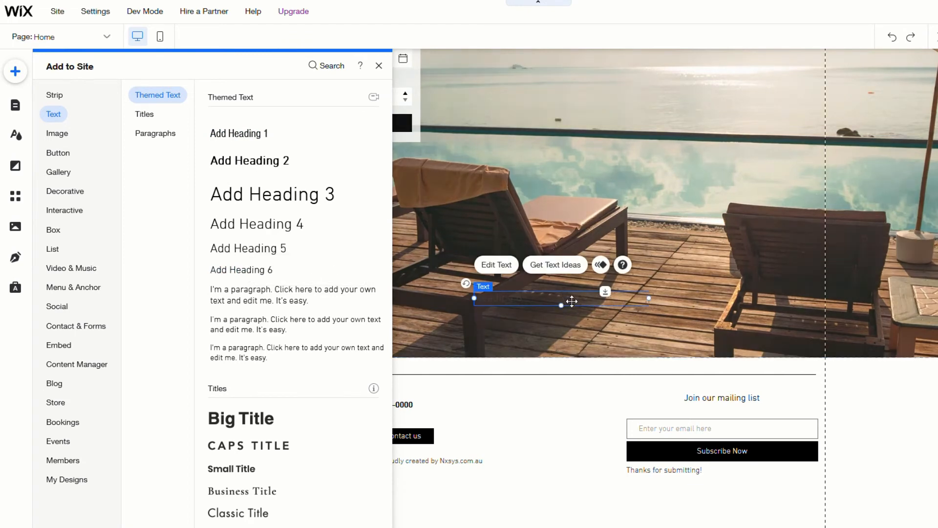
drag(566, 305, 560, 350)
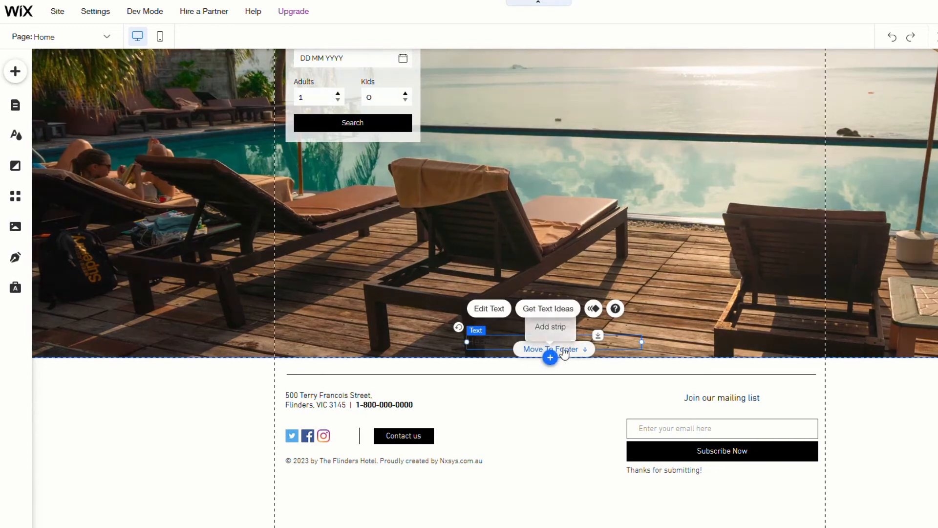
click(572, 350)
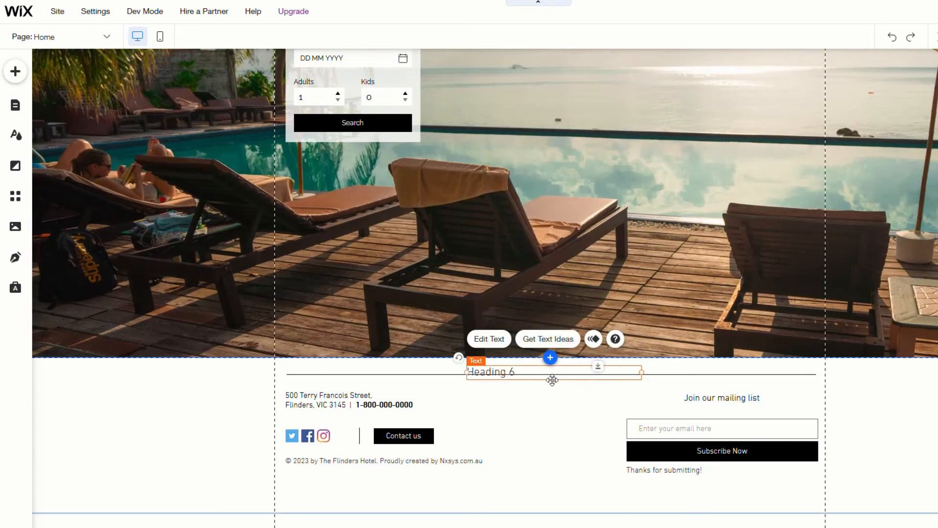
drag(551, 383, 368, 498)
Change the new footer heading's text to Privacy Policy and set its font size to 14 px
double_click(339, 496)
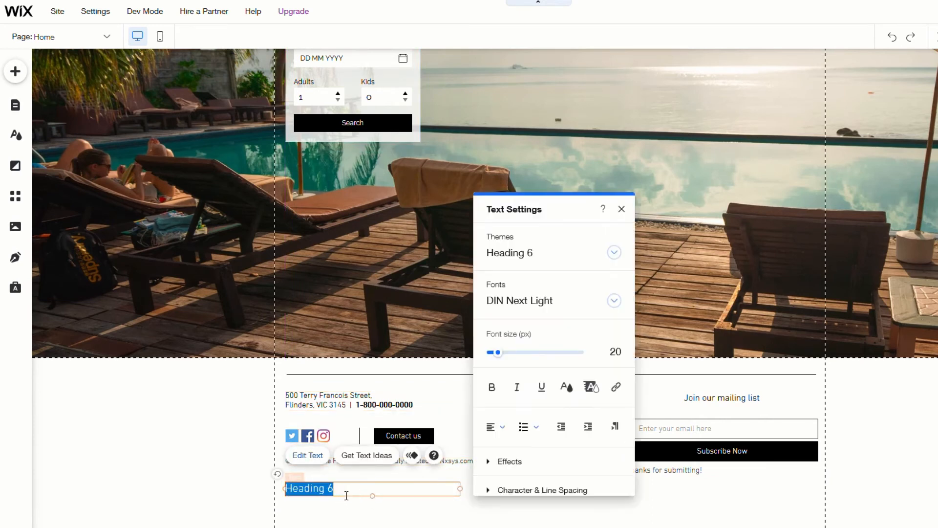
text(P)
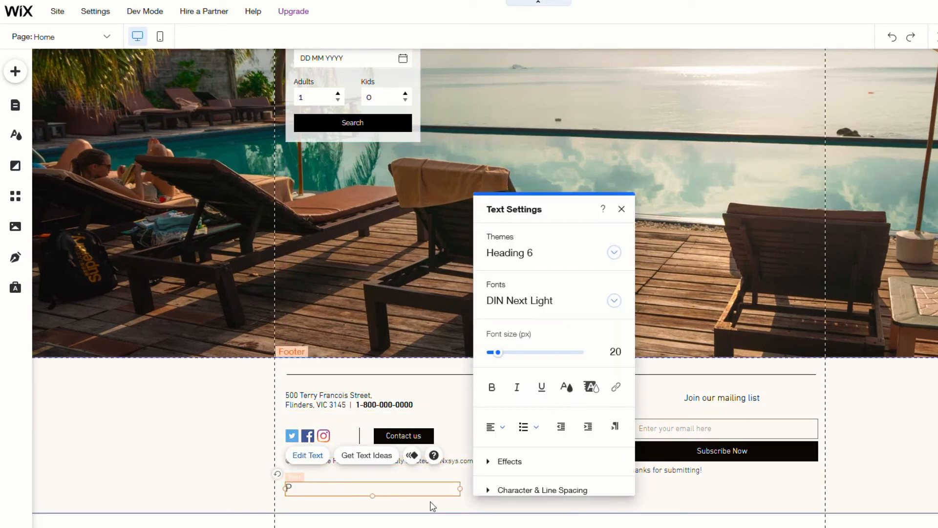
text(rivacy Policy)
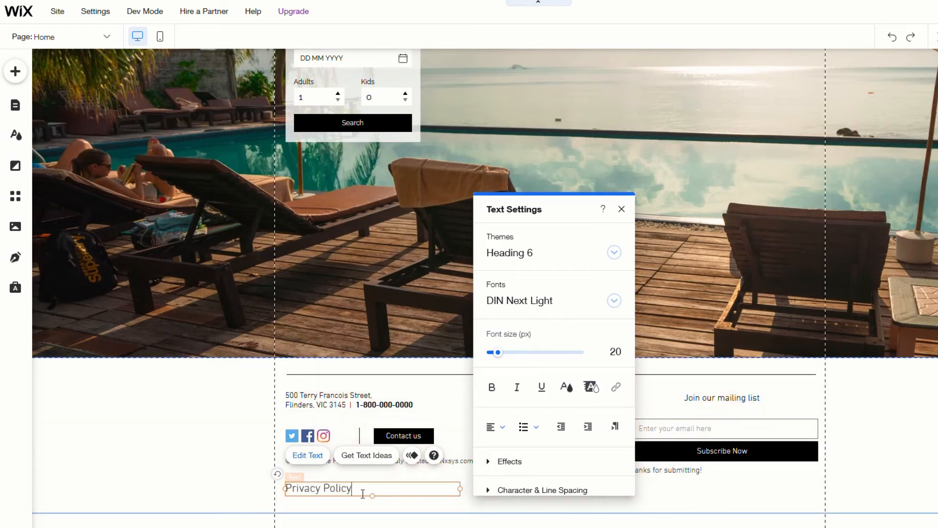
drag(362, 493, 295, 498)
click(614, 352)
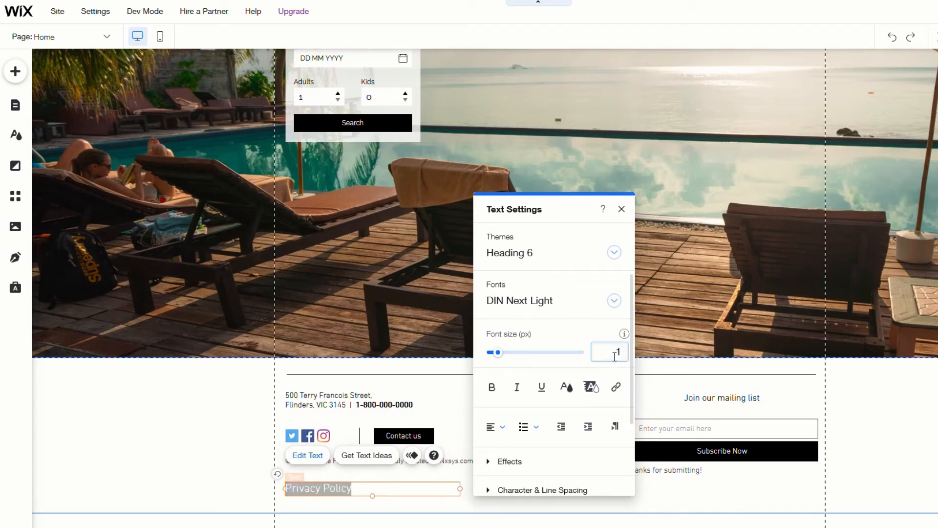
double_click(615, 356)
text(14)
View the link options for the Privacy Policy text, including Document, and leave its link set to None
click(617, 387)
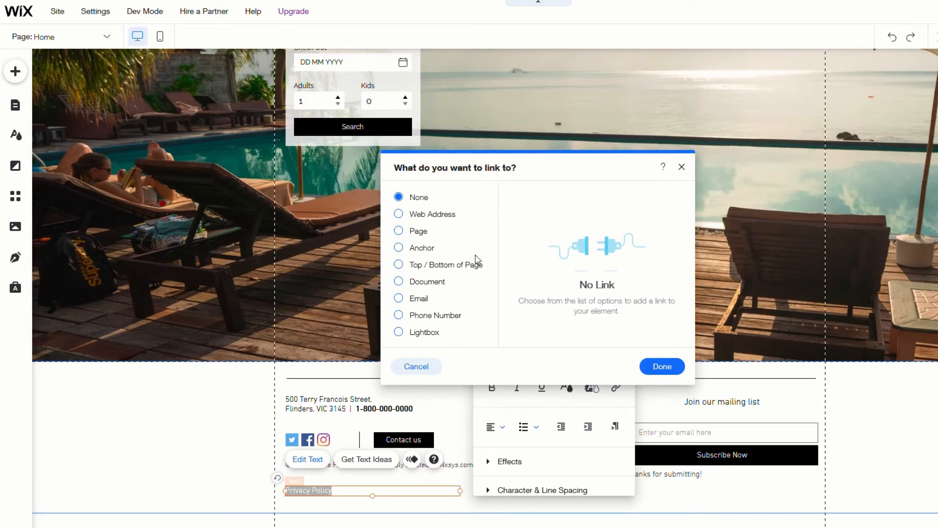
click(400, 282)
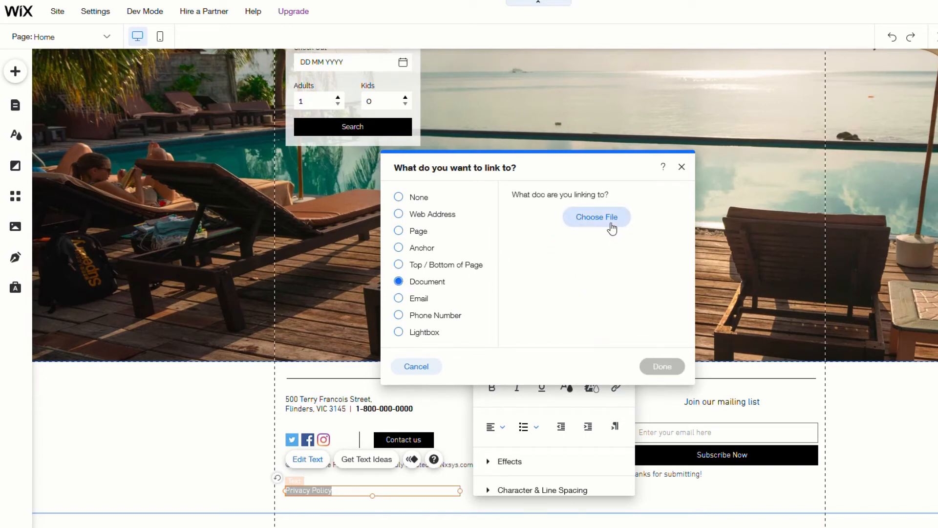
click(399, 197)
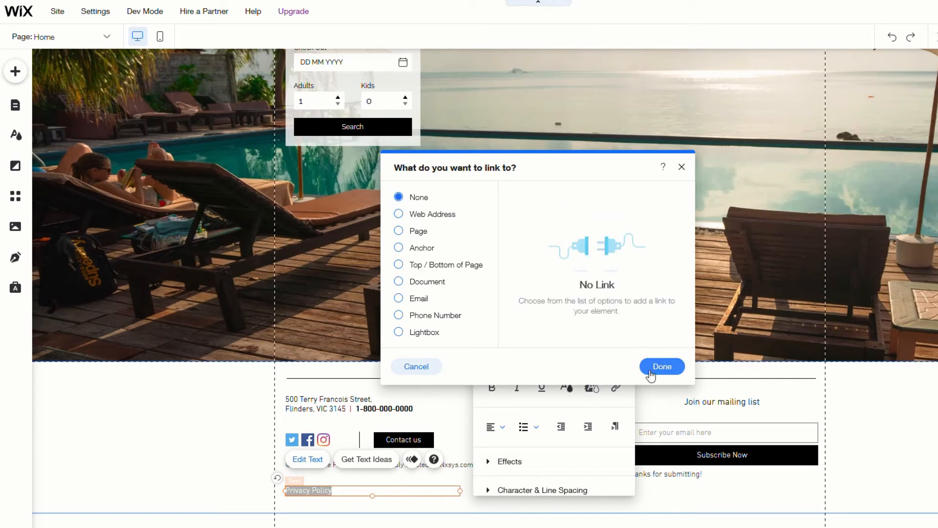
click(650, 375)
click(386, 511)
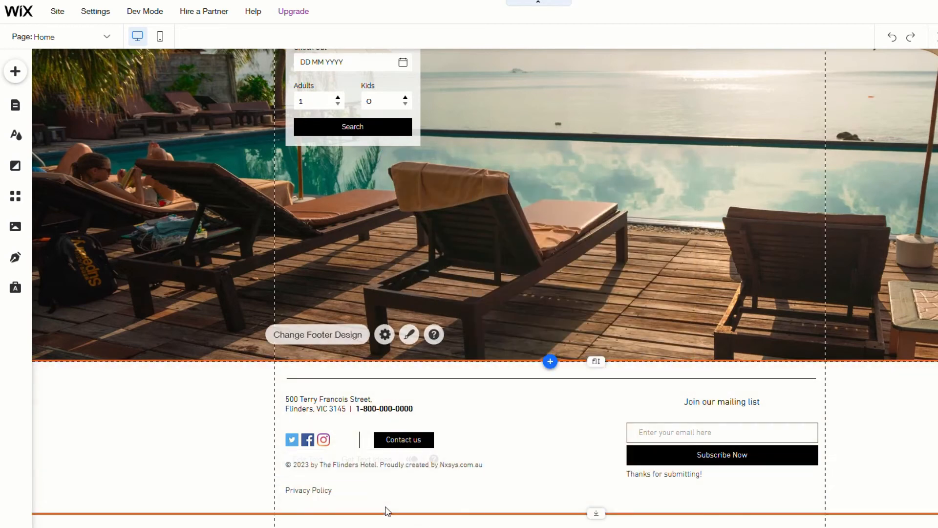
Duplicate the Privacy Policy text directly below the original and change the copy to Cancellation Policy
click(323, 496)
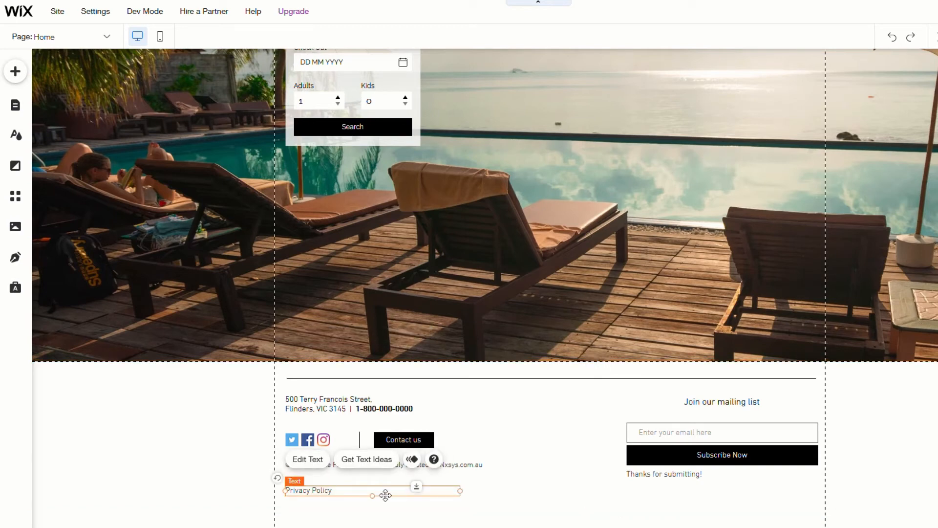
drag(385, 495, 341, 511)
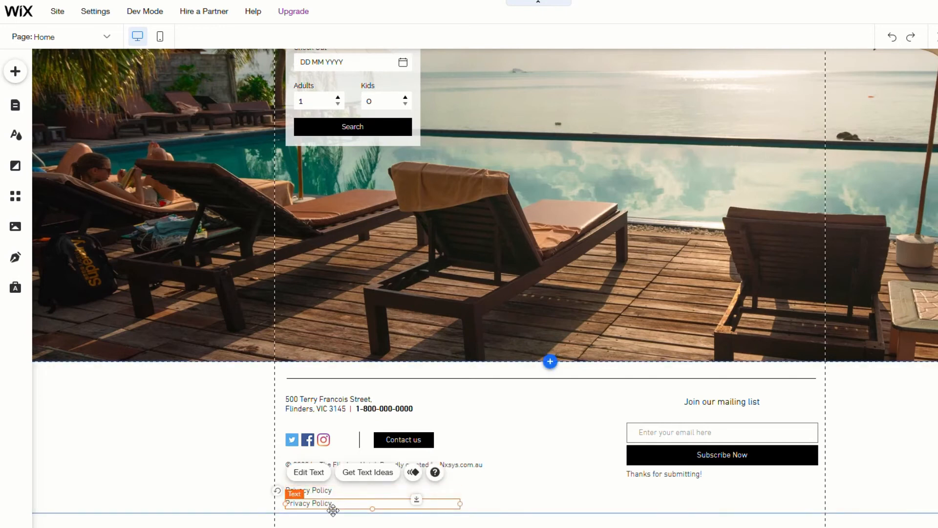
double_click(332, 508)
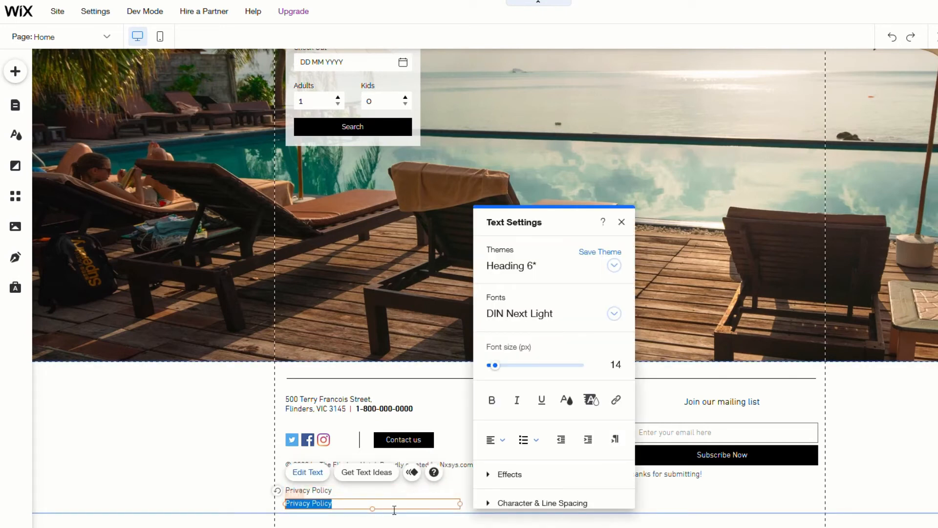
text(Cance)
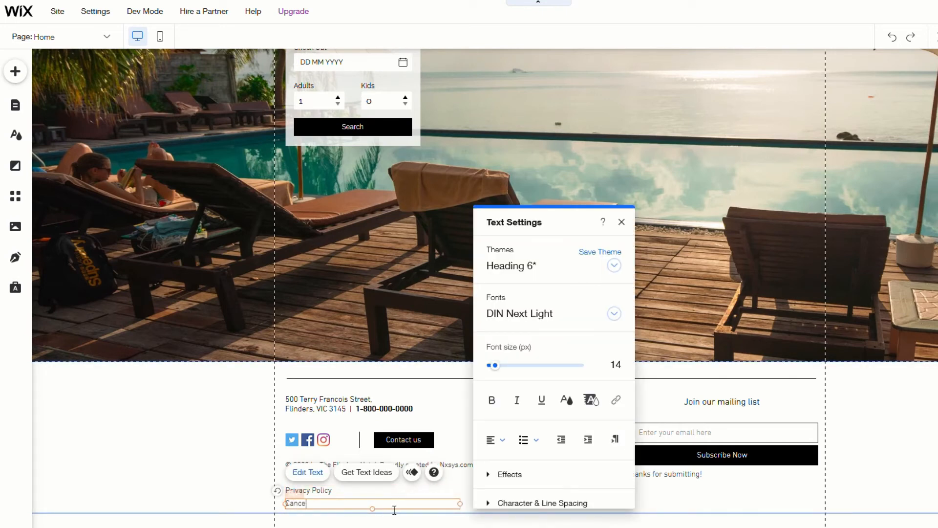
text(llation Policy)
click(399, 491)
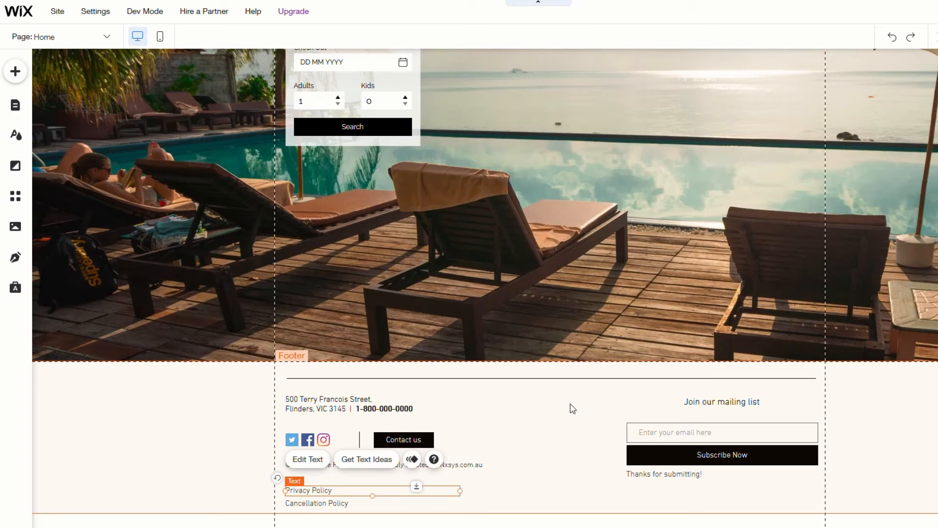
Check the settings of the footer's mailing list form, close them and delete the form
click(671, 431)
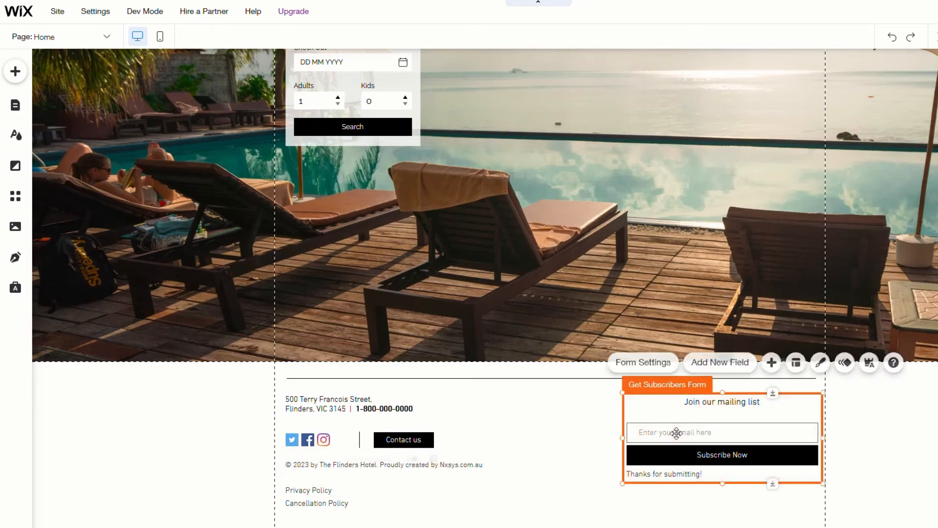
click(671, 369)
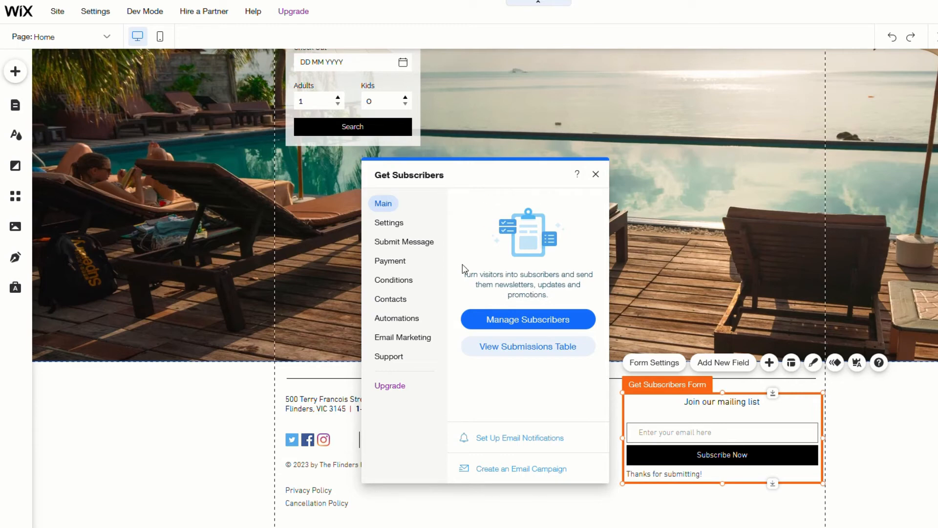
click(595, 174)
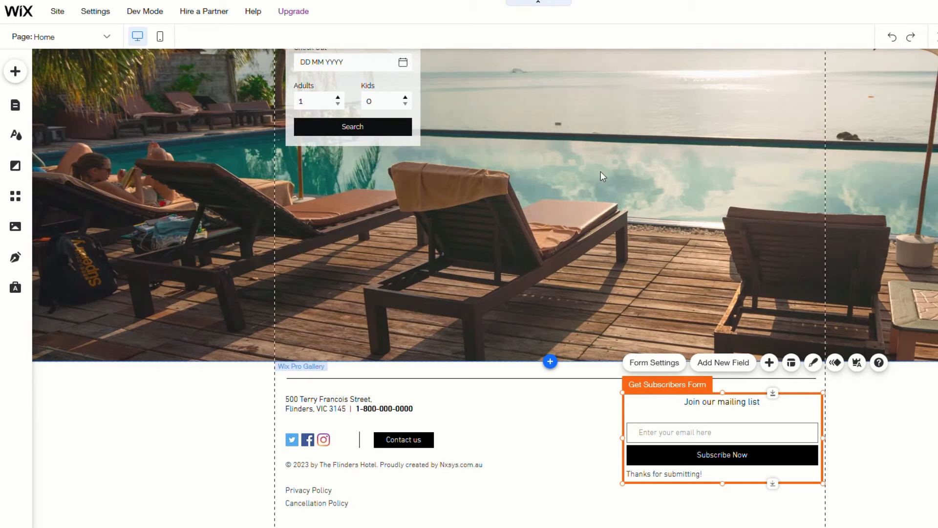
key(Delete)
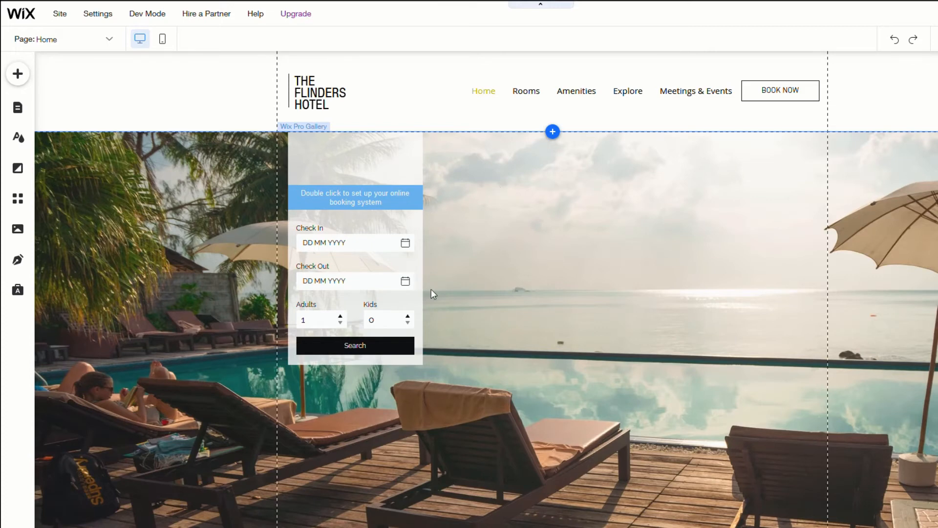
Switch to the Rooms page and replace the image beside the Rooms heading with Room 2.jpg from the site files
click(109, 39)
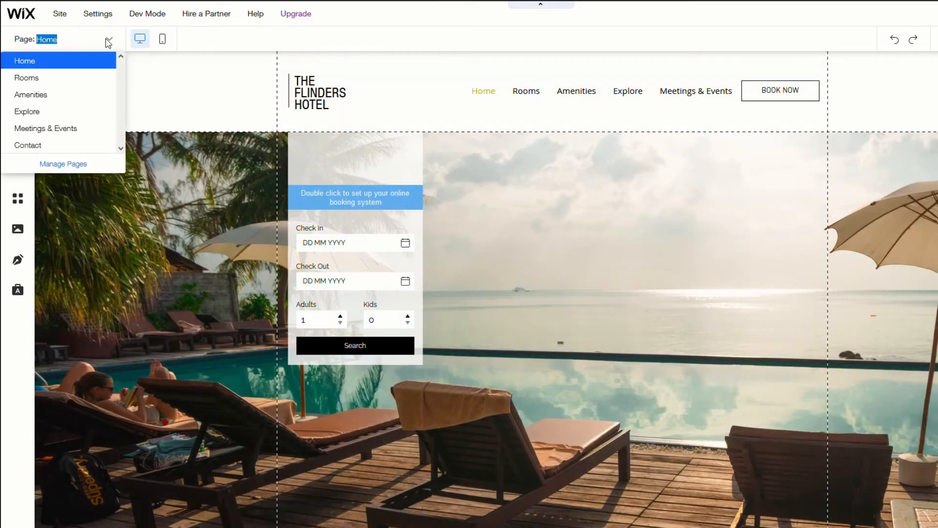
click(45, 77)
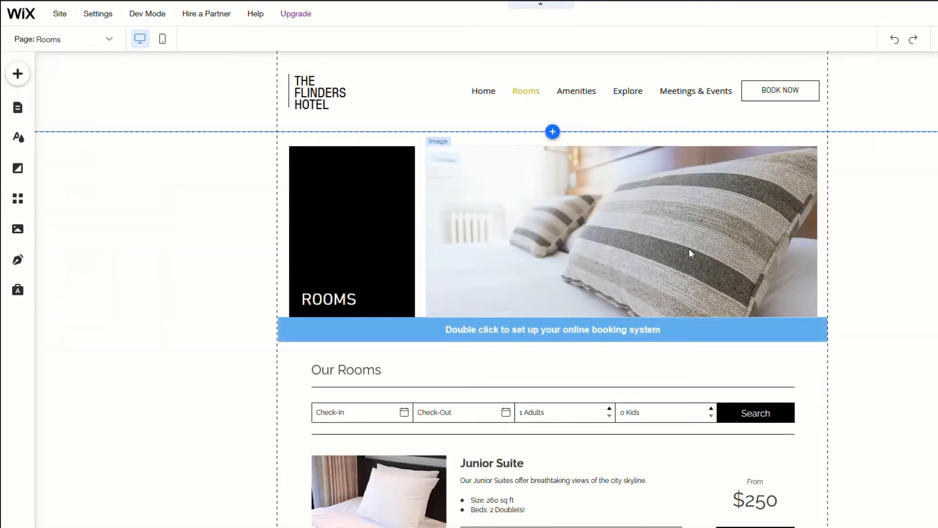
click(574, 239)
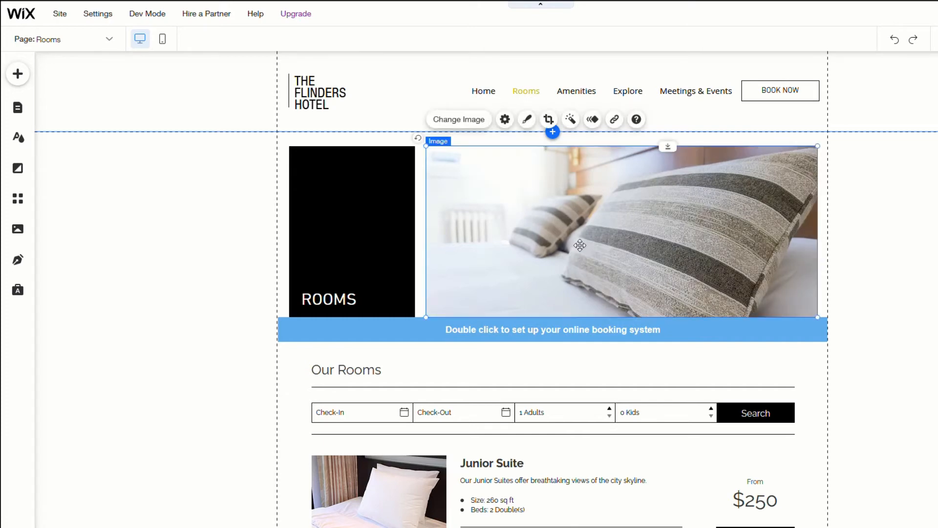
click(475, 122)
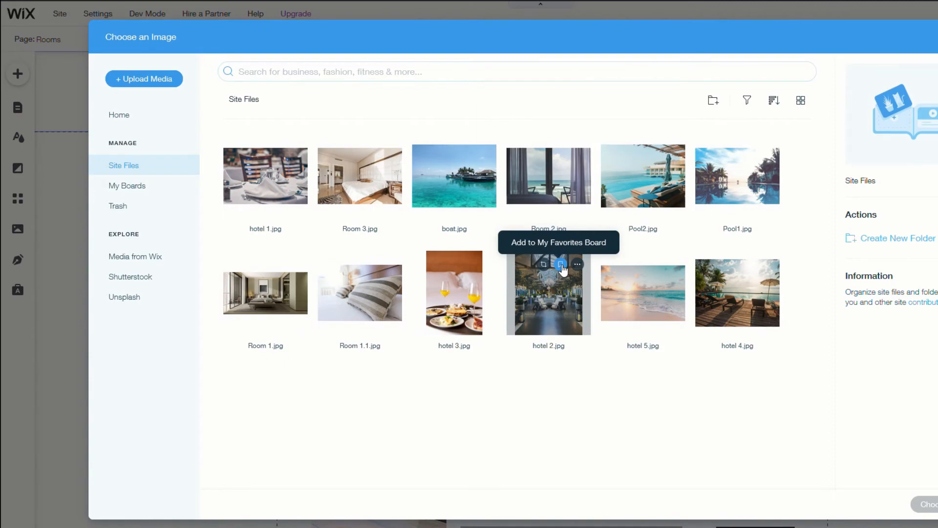
double_click(565, 198)
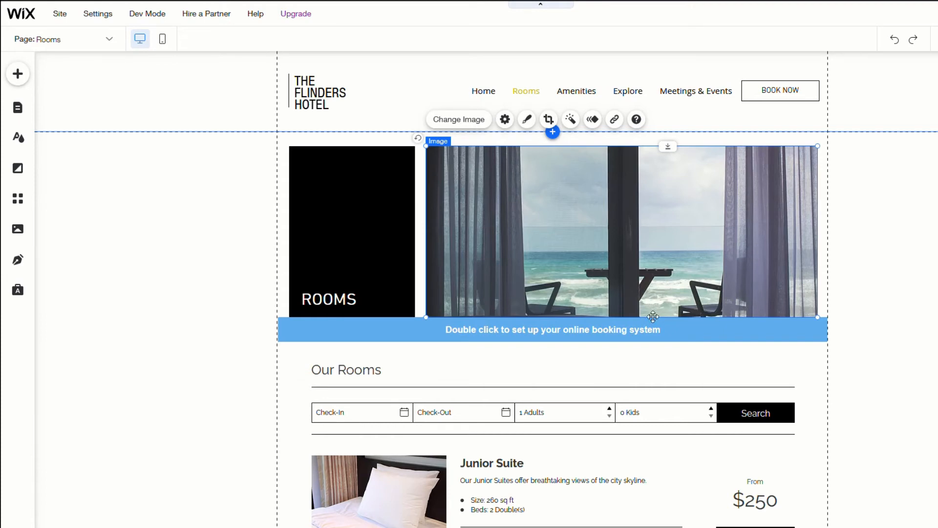
Open the online booking setup from the Rooms page, add a room named Room 1 and set its max kids to 2
double_click(517, 330)
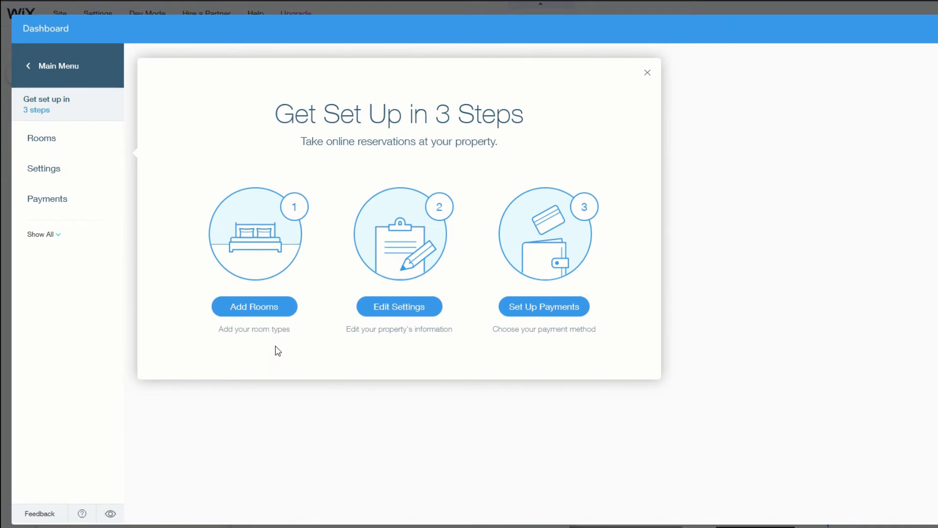
click(264, 308)
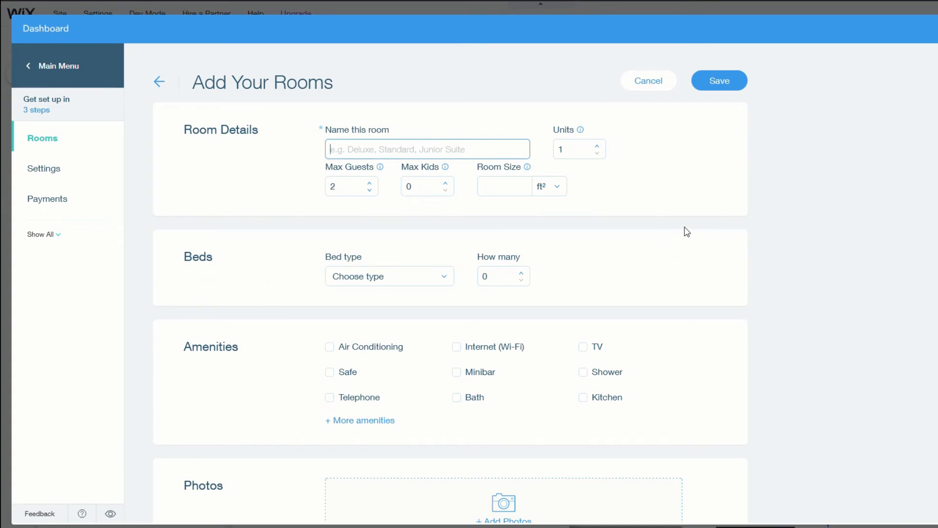
text(Room 1)
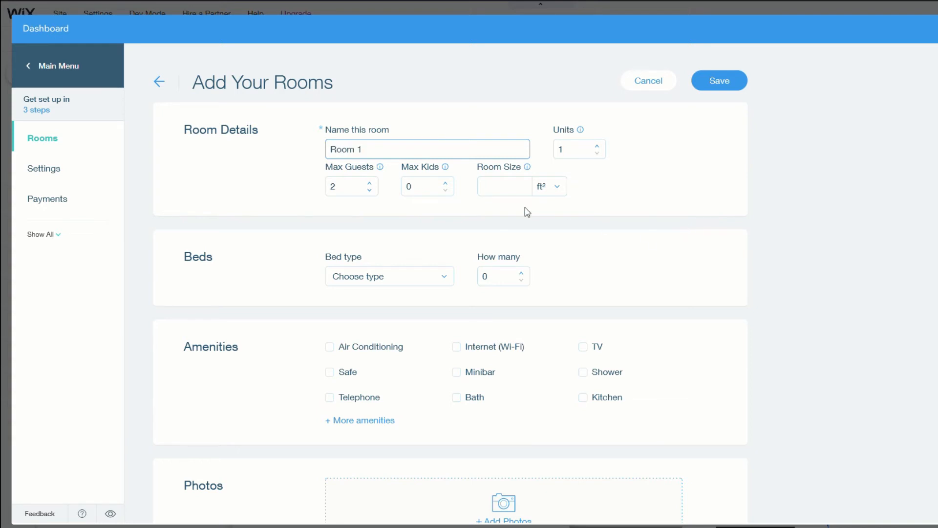
click(446, 184)
click(446, 183)
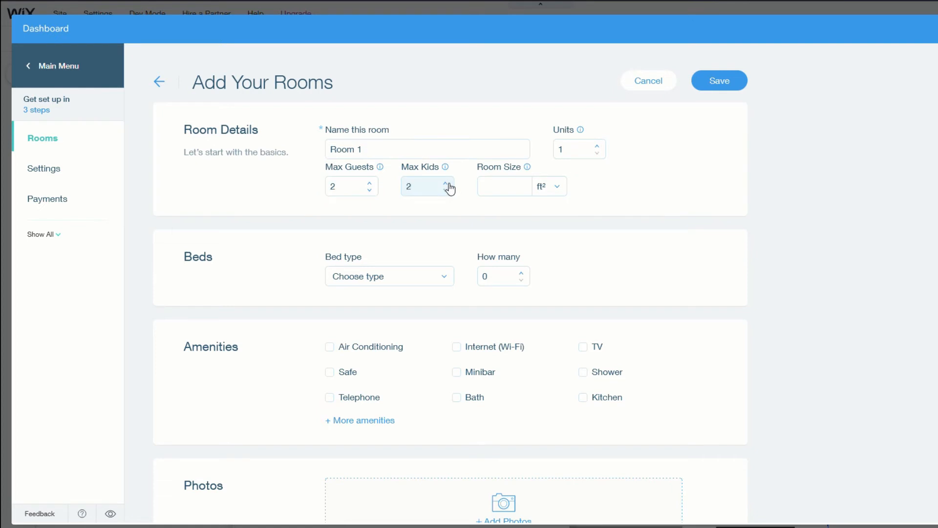
Set the room size of Room 1 to 36 with m² as the unit
click(502, 189)
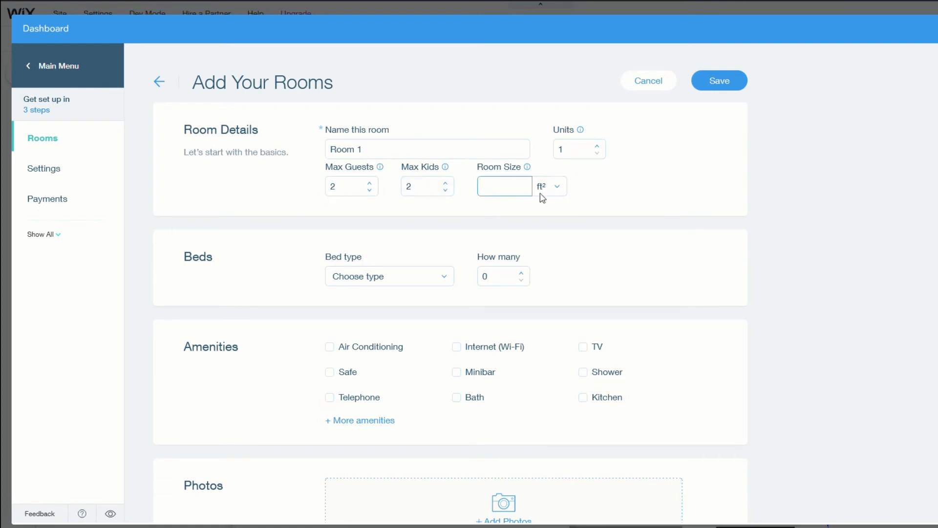
click(559, 190)
click(567, 224)
click(512, 183)
text(369)
key(BackSpace)
key(BackSpace)
text(6)
key(Tab)
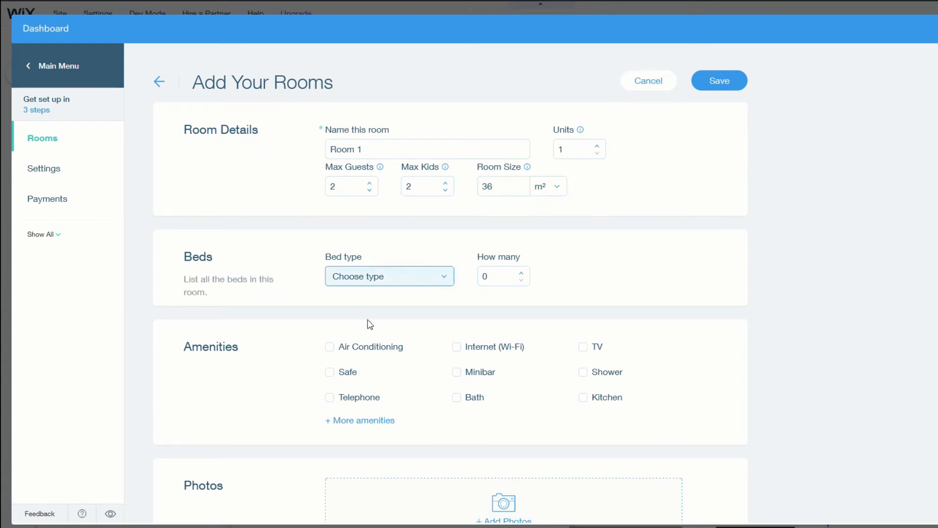
Add one Double bed and one Queen bed to the Beds section of Room 1
key(Down)
key(Down)
key(Tab)
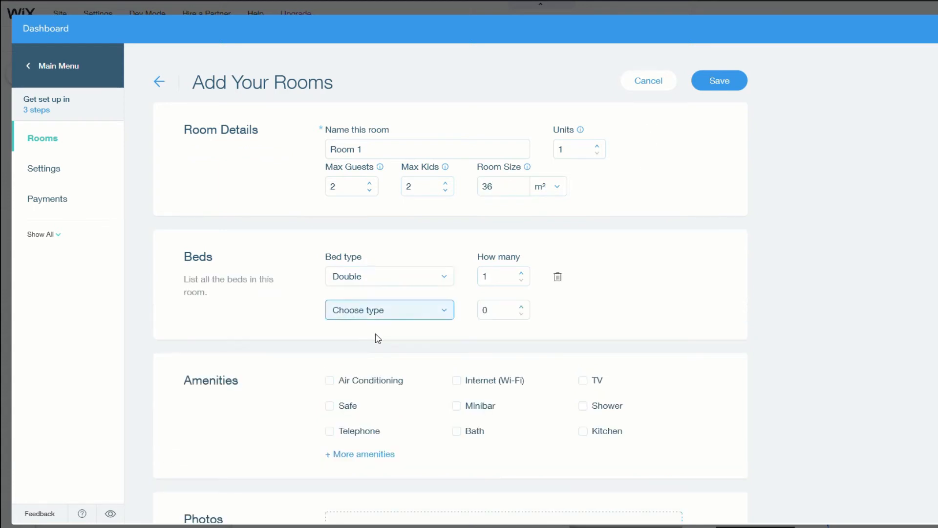
key(Down)
key(Down)
key(Down)
Enable Air Conditioning, Safe, Telephone, Internet (Wi-Fi), Minibar, Bath, TV, Shower and Kitchen as amenities, and expand the list of further amenities
scroll(359, 374, down, 2)
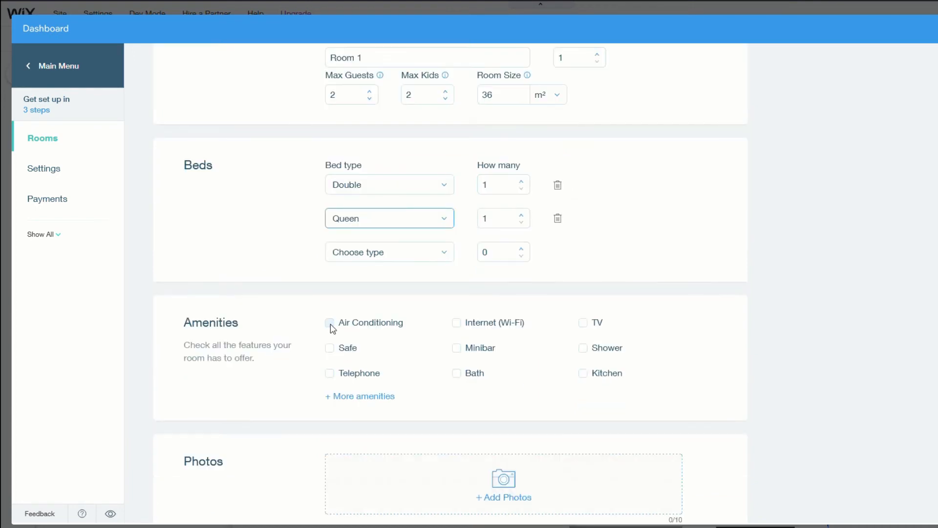
click(329, 322)
click(330, 348)
click(329, 373)
click(456, 322)
click(456, 348)
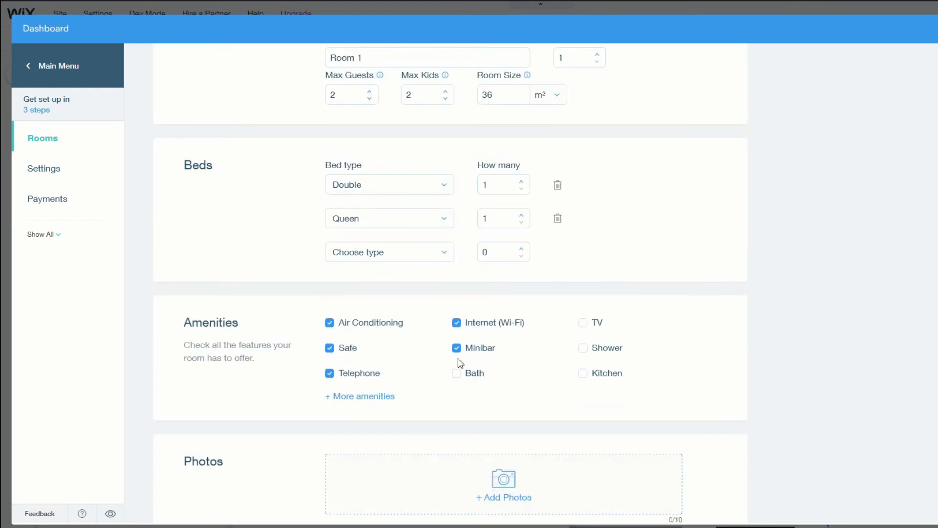
click(456, 373)
click(583, 323)
click(583, 348)
click(583, 373)
click(358, 397)
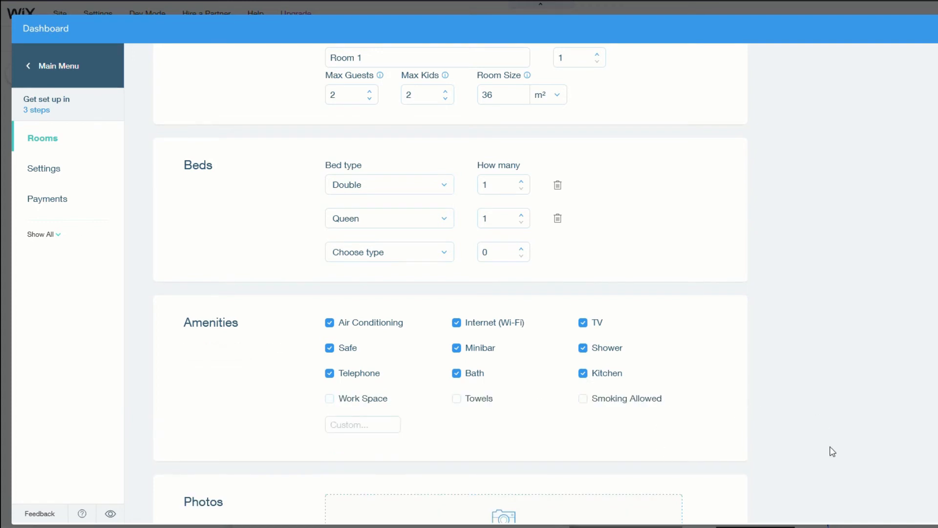
Add the photos Room 1.1.jpg, Room 3.jpg and Room 1.jpg from the site files to Room 1
scroll(816, 324, down, 4)
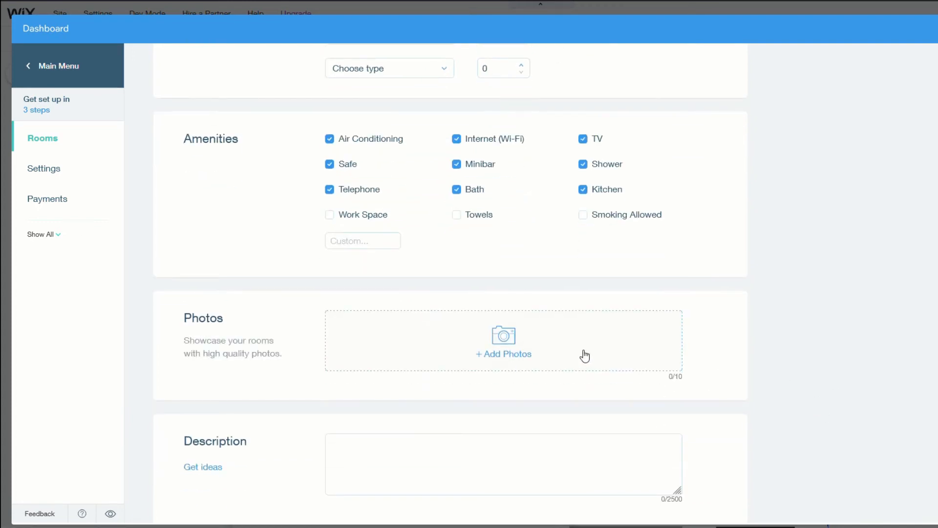
click(508, 345)
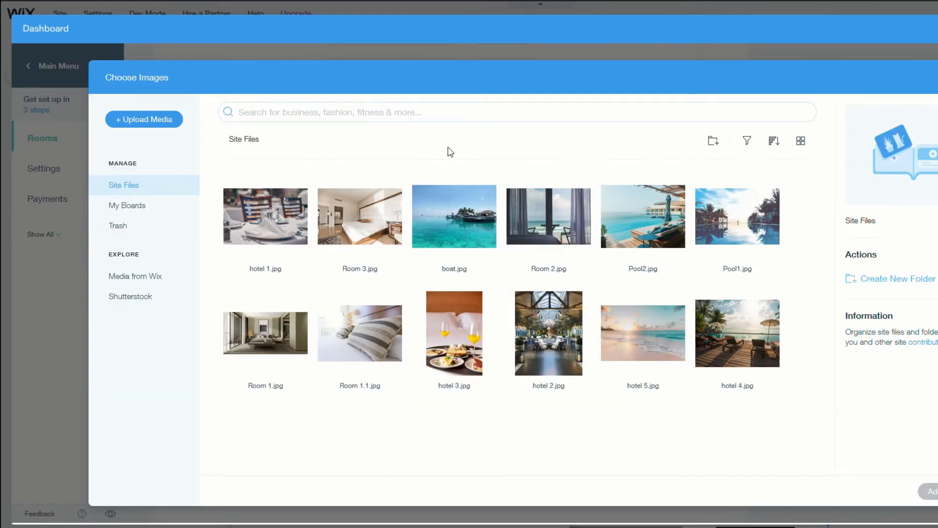
click(375, 224)
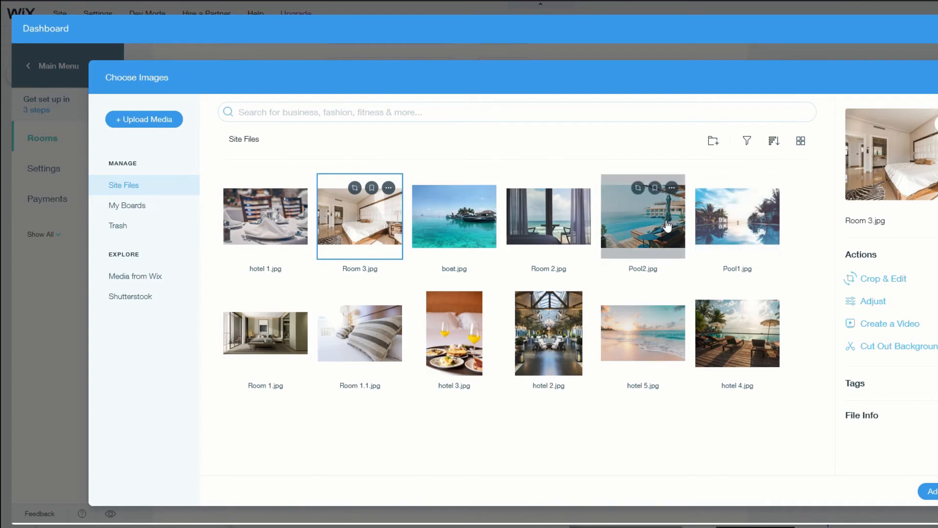
click(355, 331)
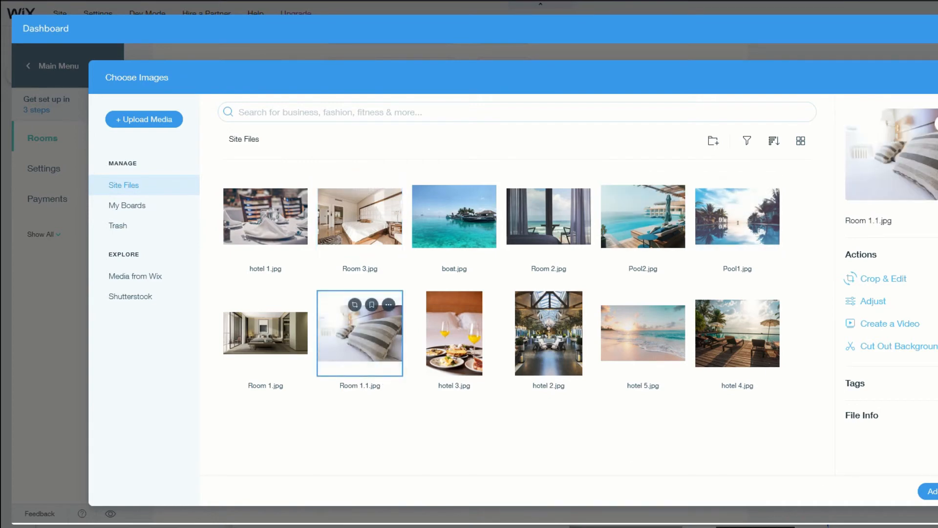
click(931, 491)
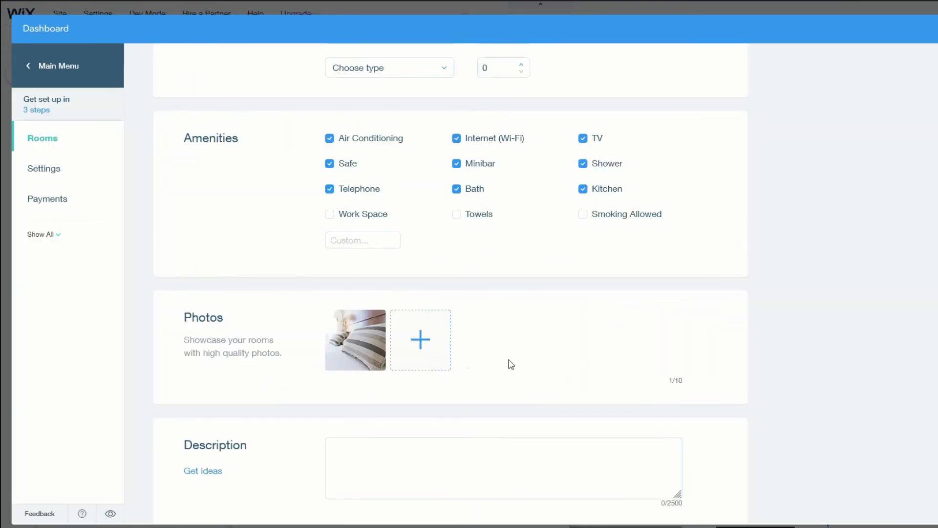
click(423, 338)
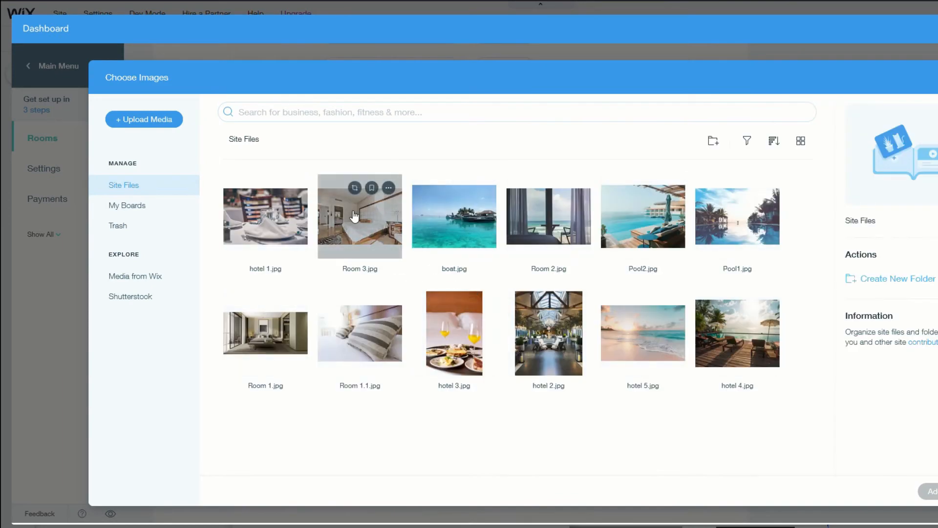
click(371, 220)
click(931, 491)
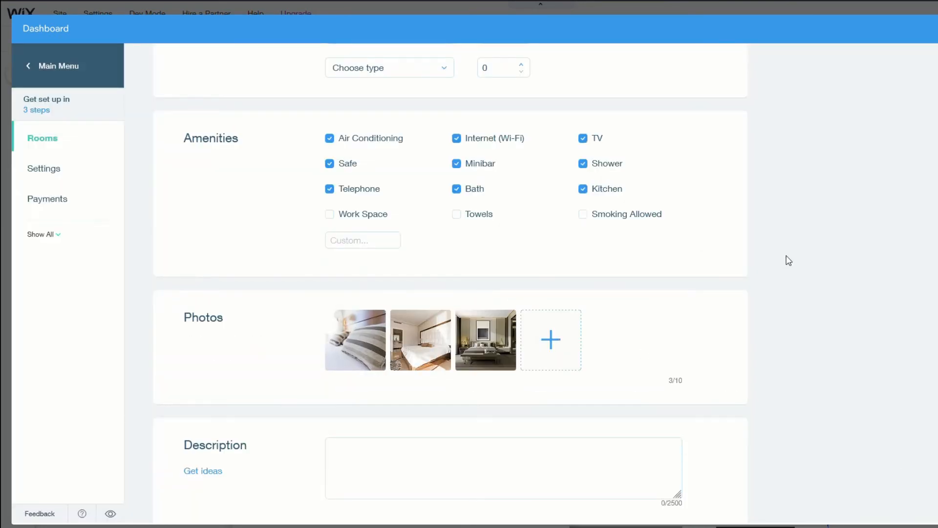
Enter <tba> as the placeholder description of Room 1
scroll(657, 288, down, 2)
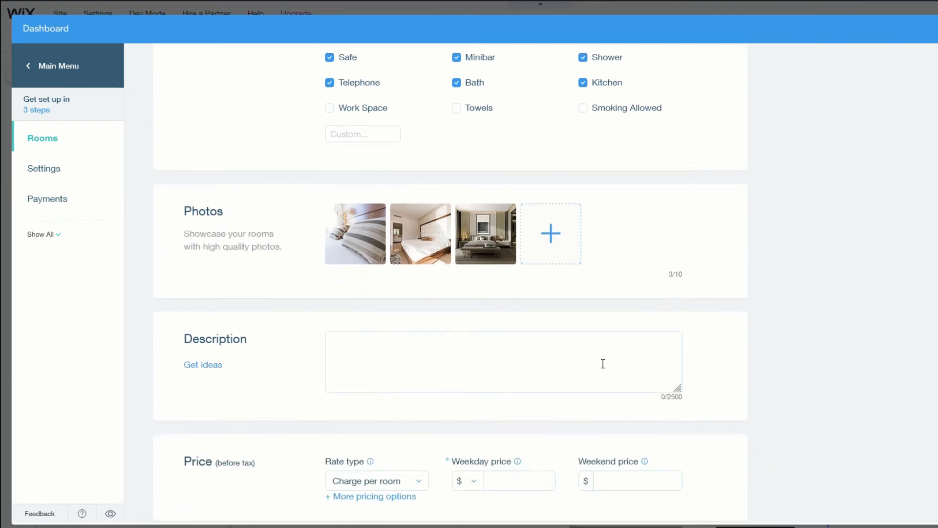
click(361, 350)
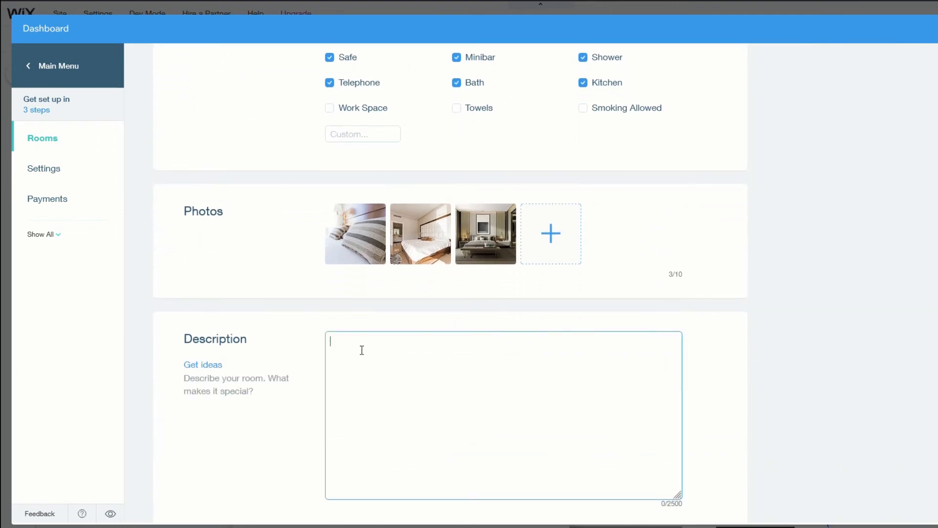
text(<tba>)
Charge Room 1 per room at a weekday price of $180 and a weekend price of $220, and save the room
scroll(560, 380, down, 2)
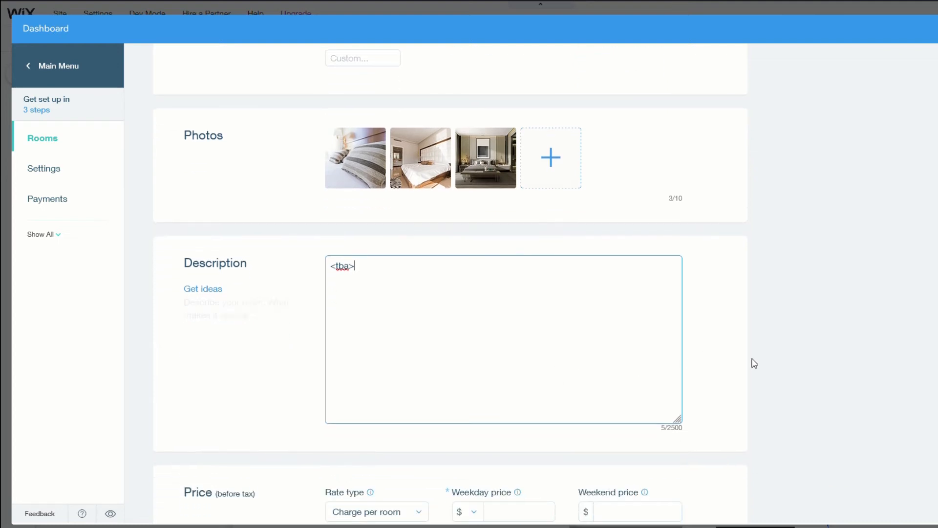
scroll(754, 362, down, 2)
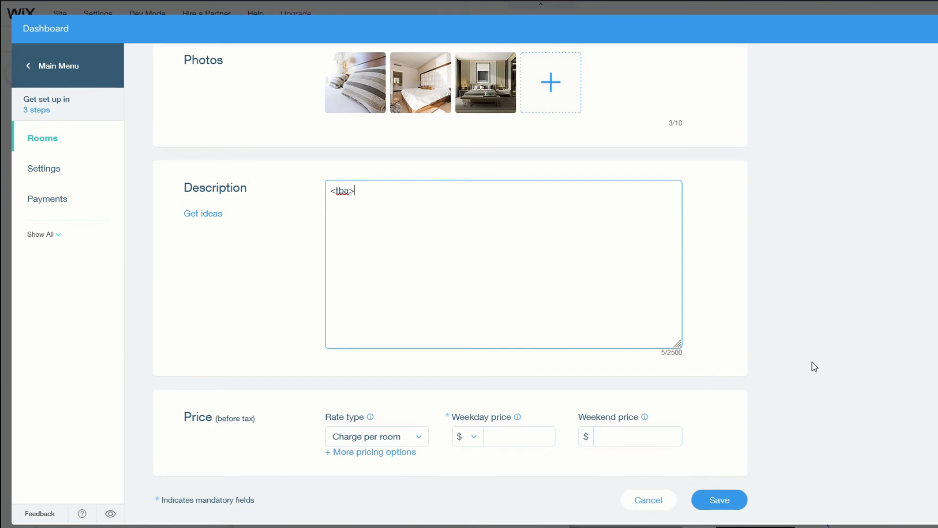
click(423, 440)
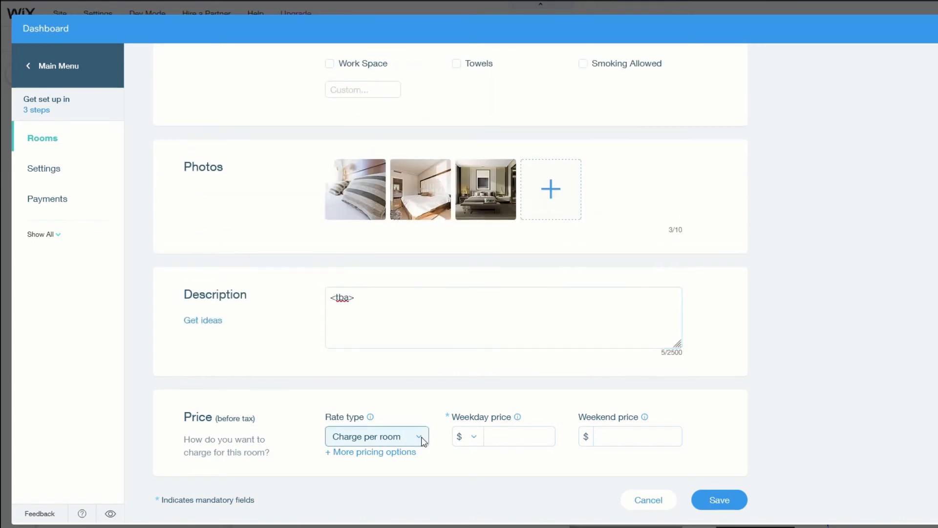
click(516, 444)
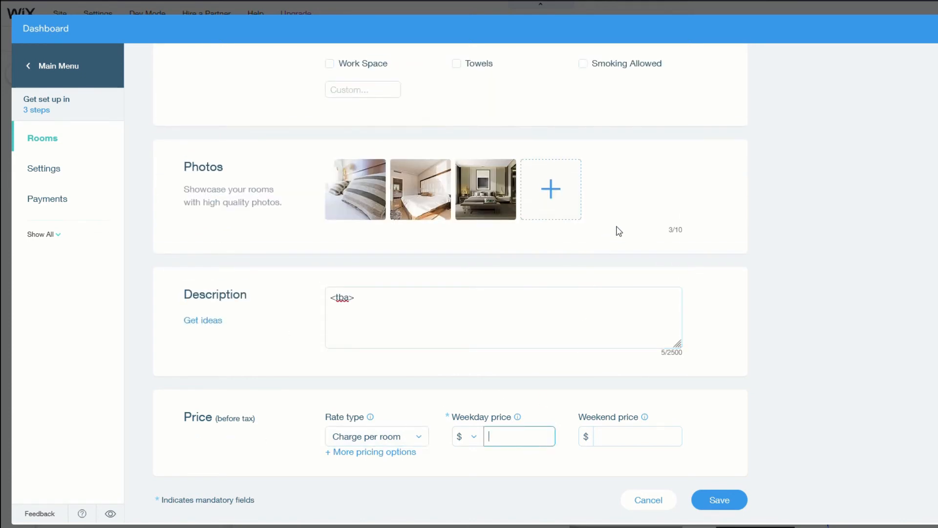
text(180)
click(631, 445)
text(220)
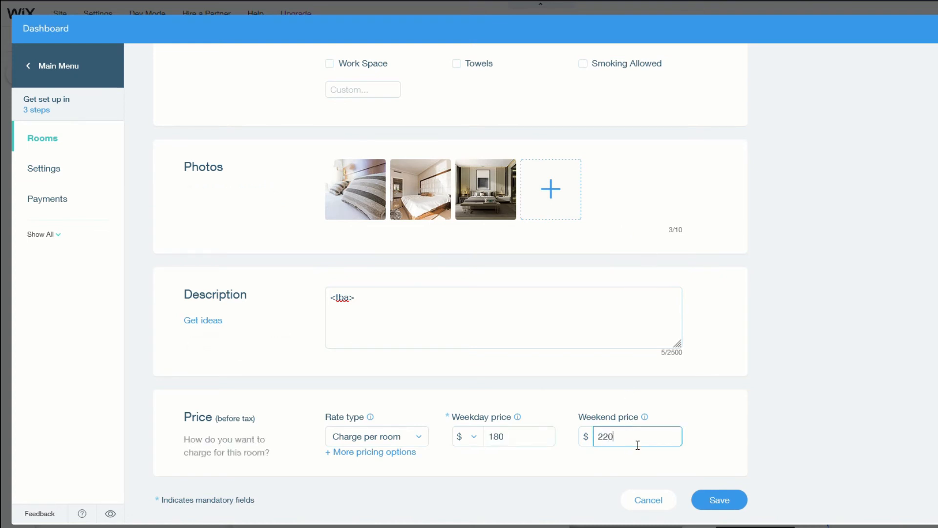
click(720, 500)
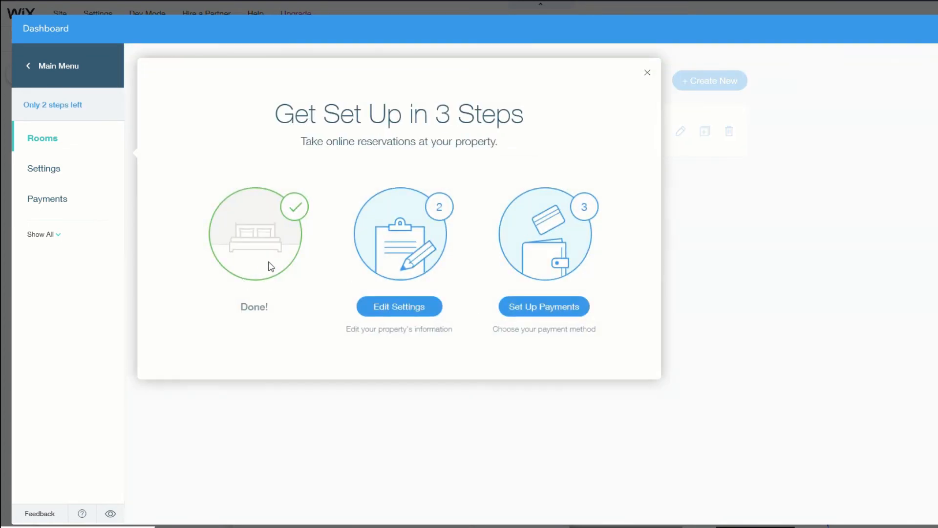
Edit the property settings: set the property name to Flinders Hotel and fill in the contact e-mail, phone number and address
click(405, 307)
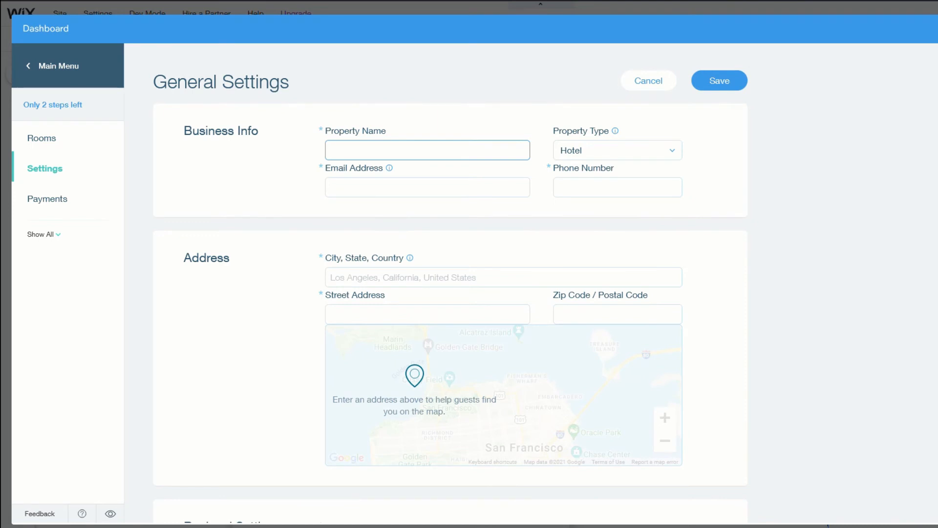
text(Flinders Hotel)
key(Tab)
text(test)
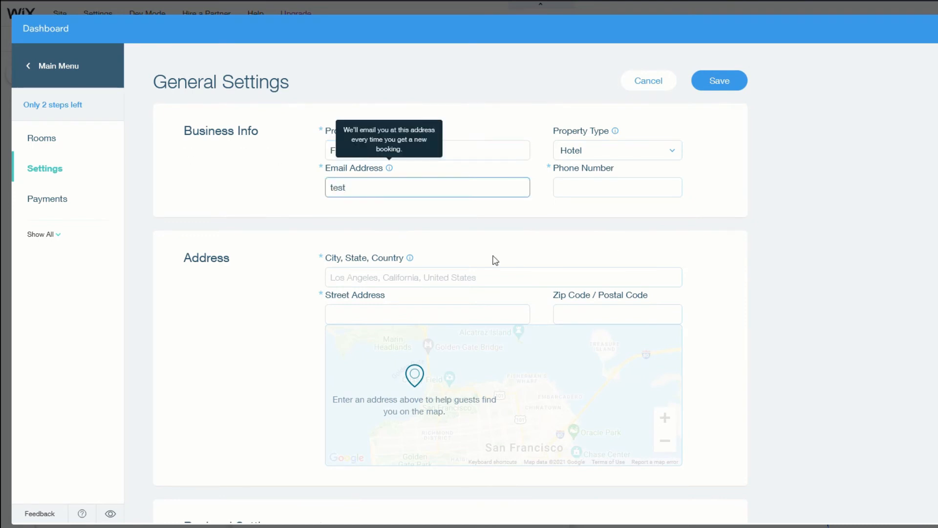
text(@test.com)
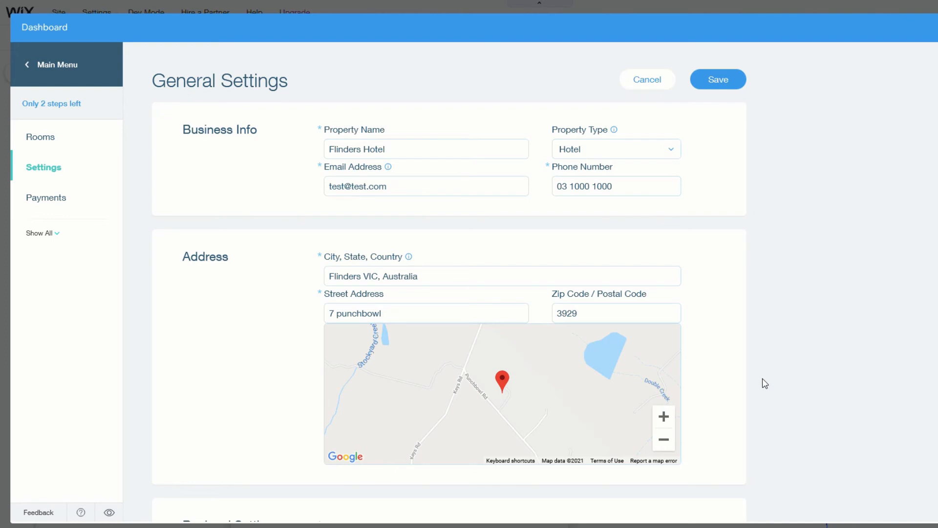
Limit the length of stay to a maximum of 14 nights and save the general settings
scroll(765, 383, down, 5)
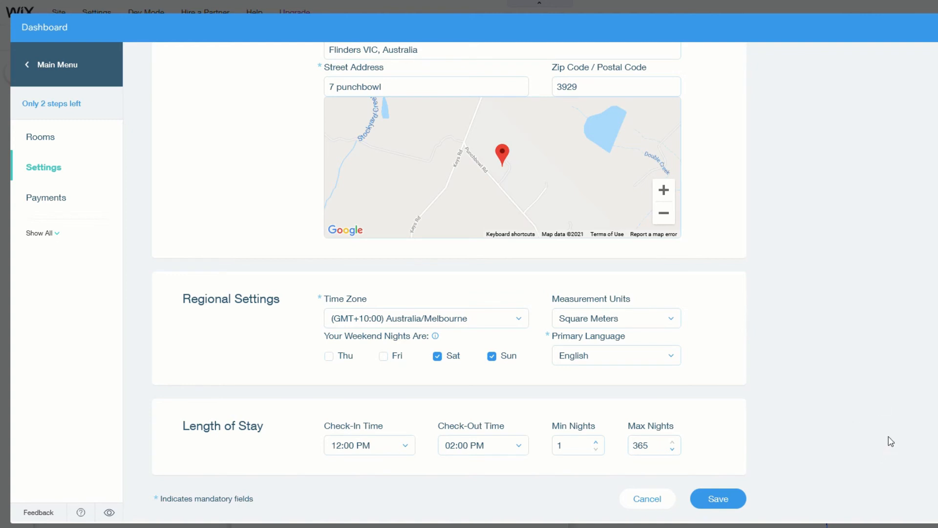
click(656, 452)
double_click(657, 452)
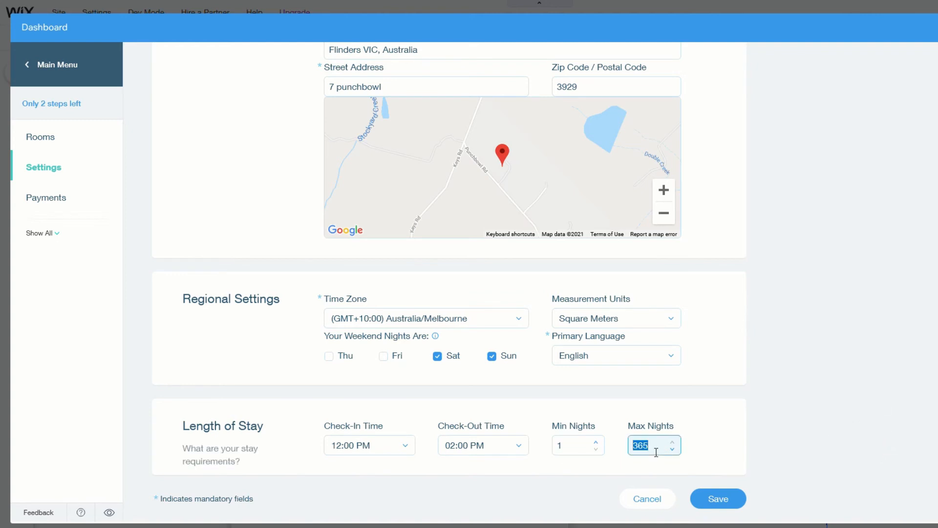
text(14)
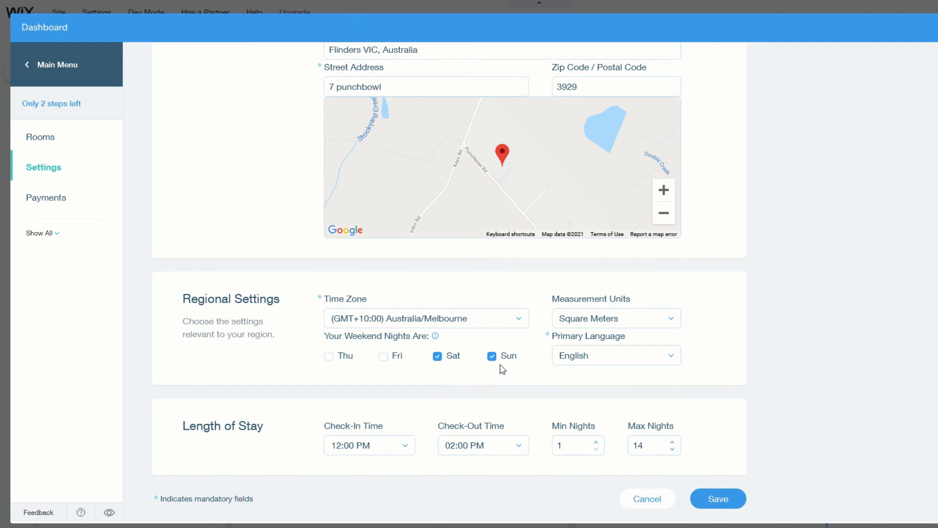
click(731, 501)
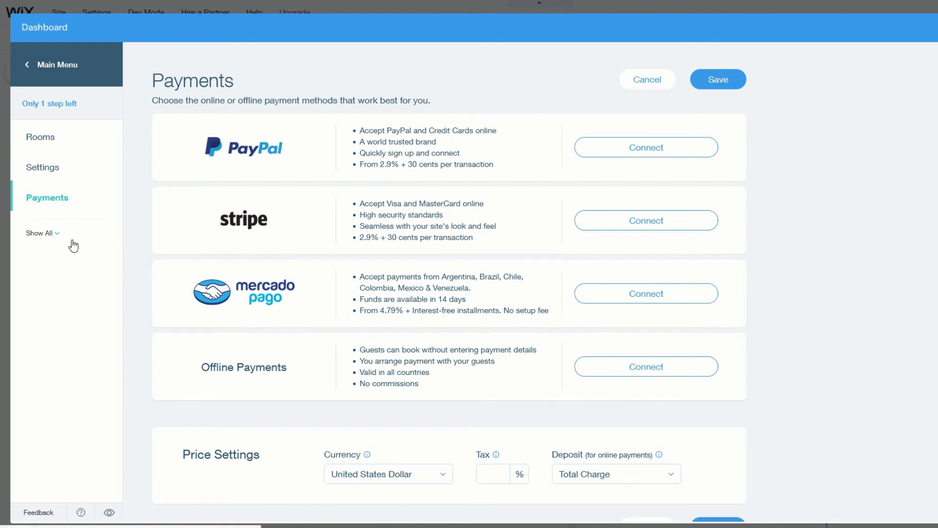
Shorten the room unit's name in the Reservation Calendar to Room 1 and go to the Rooms section
click(55, 68)
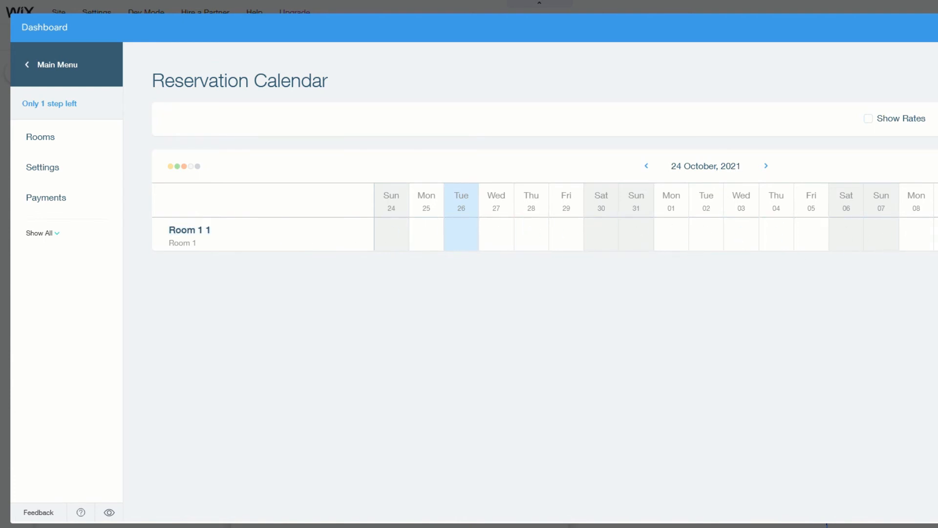
click(196, 230)
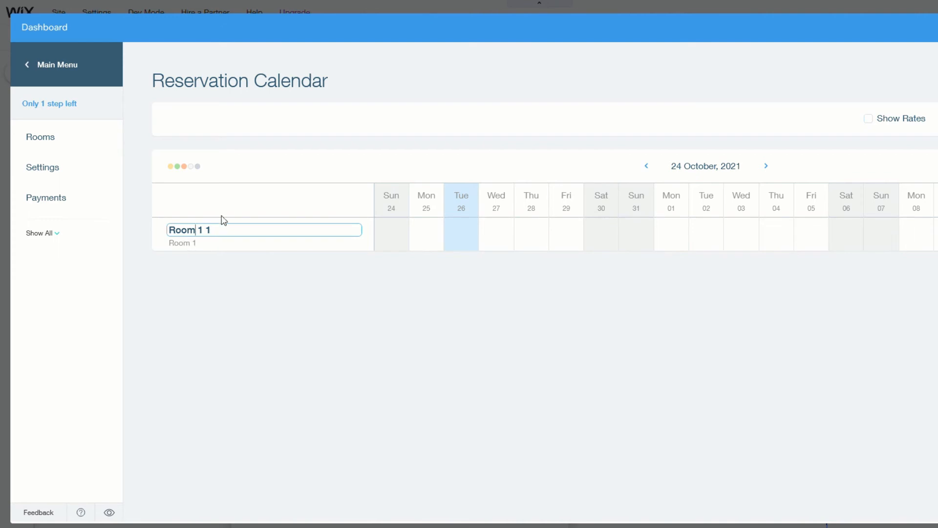
key(Delete)
key(Delete)
click(251, 293)
click(49, 142)
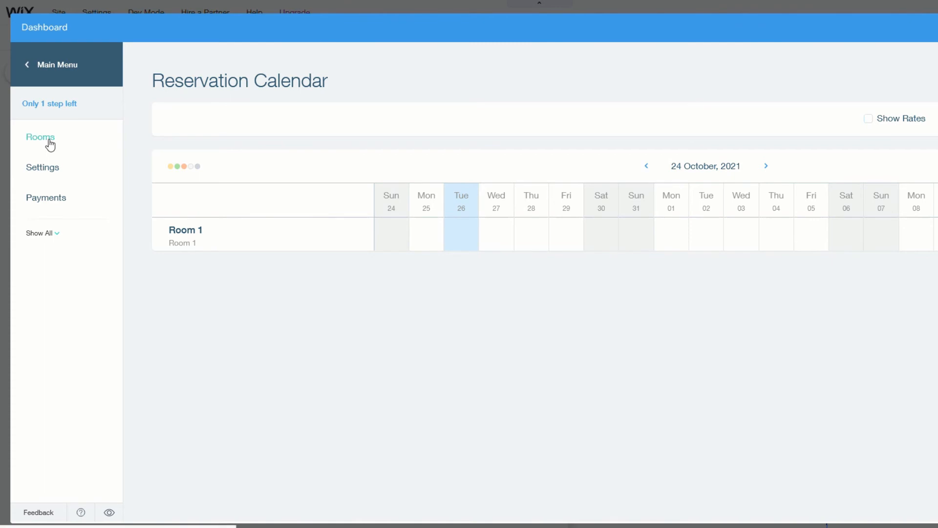
Review the hotel site's home page down to the footer and the Rooms page with its Room 1 listing
click(870, 122)
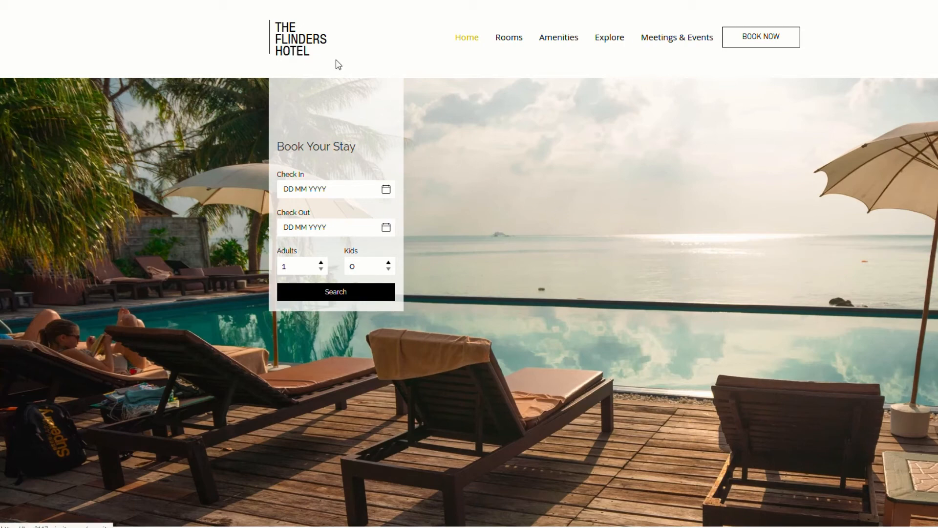
scroll(470, 244, down, 3)
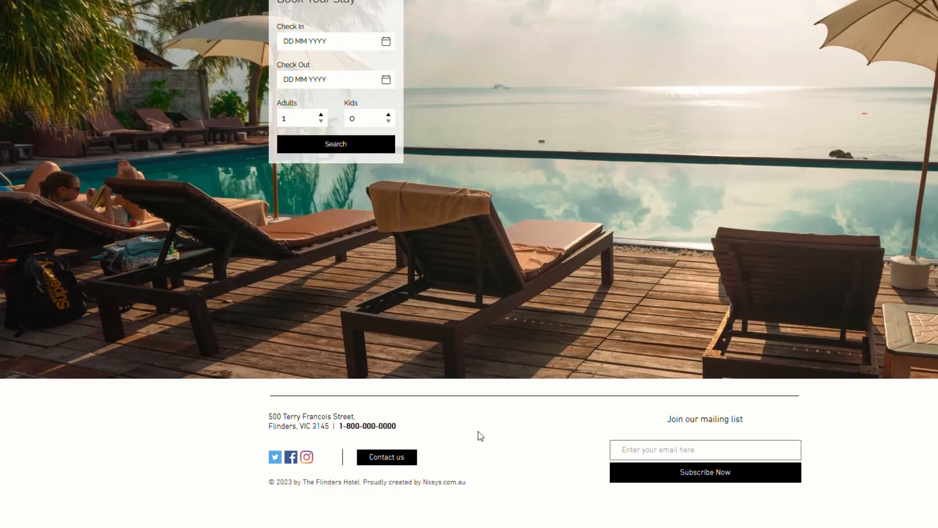
scroll(597, 358, up, 1)
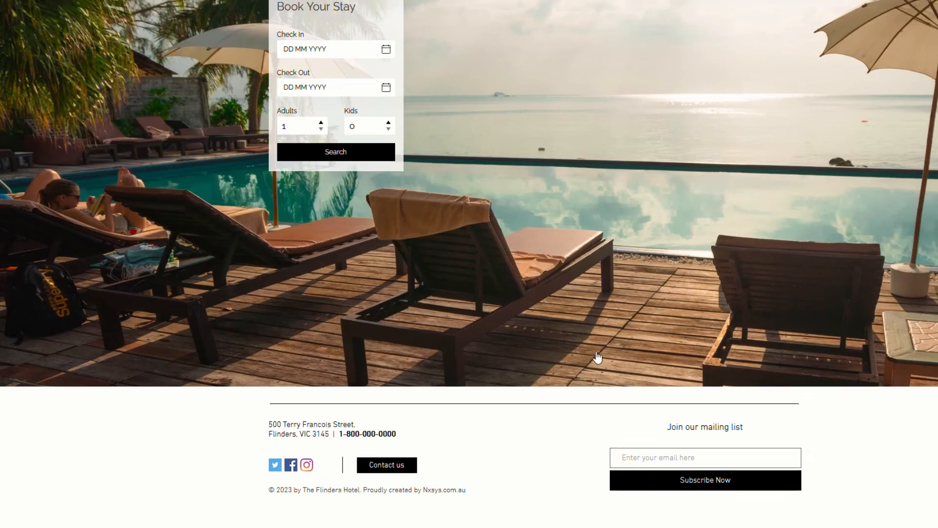
scroll(597, 358, up, 3)
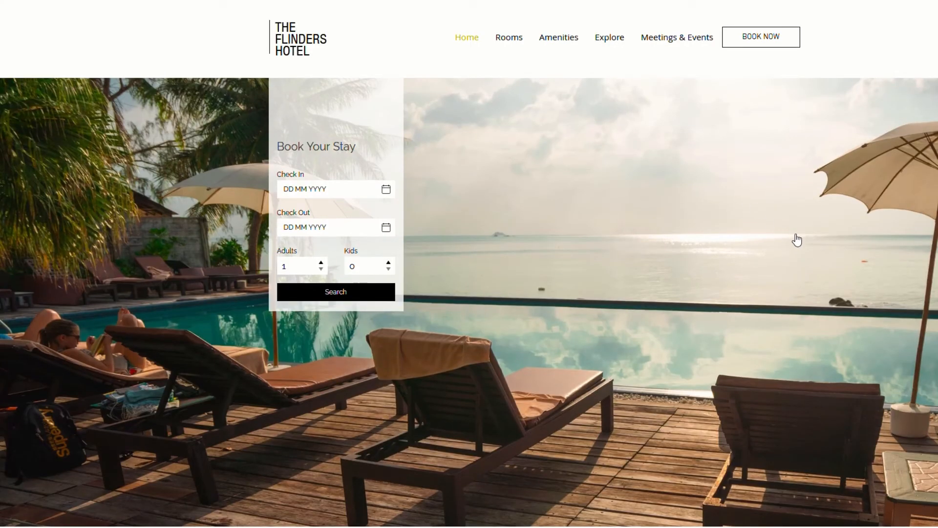
click(513, 38)
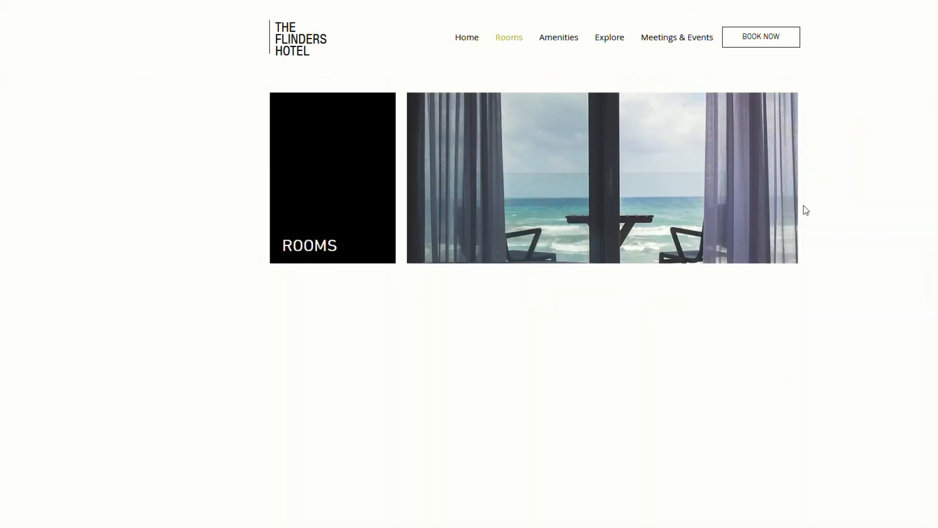
scroll(831, 360, down, 4)
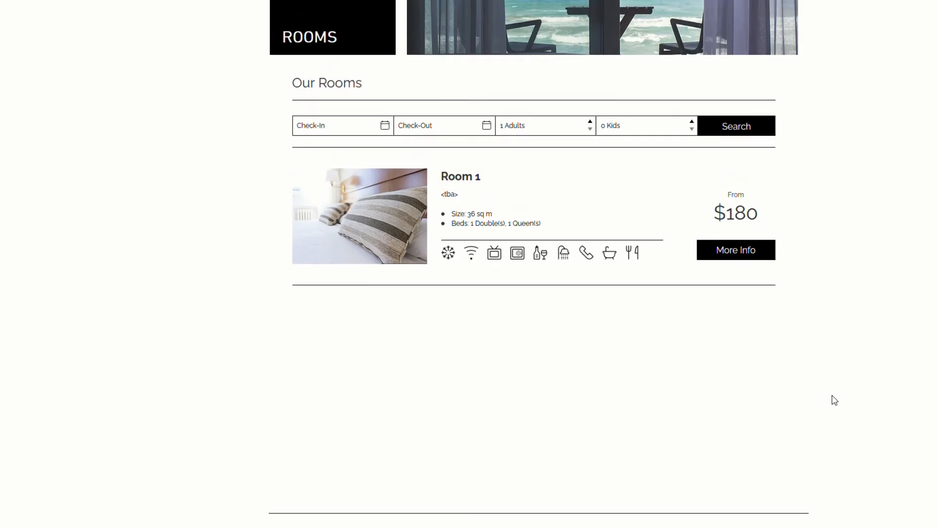
scroll(860, 381, up, 4)
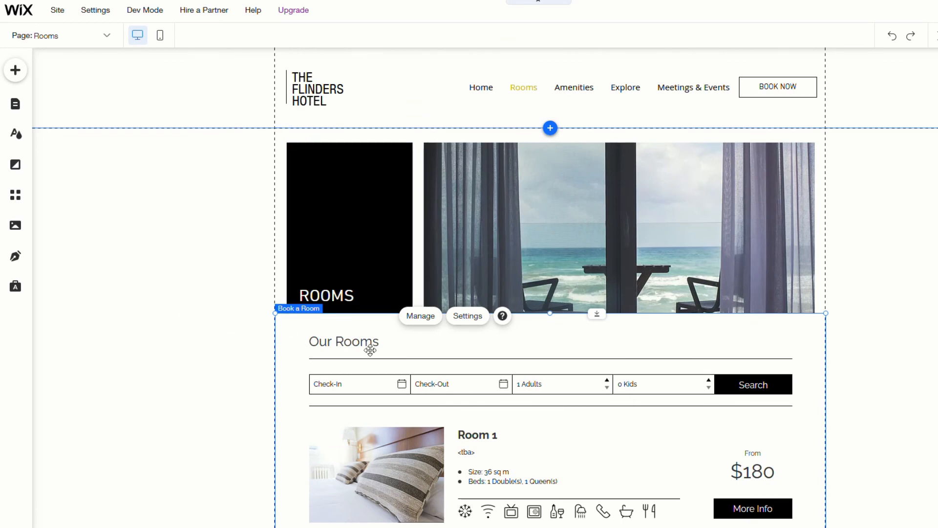
Open the booking manager and review its room types, general settings, policies, payments, languages and price options
click(419, 317)
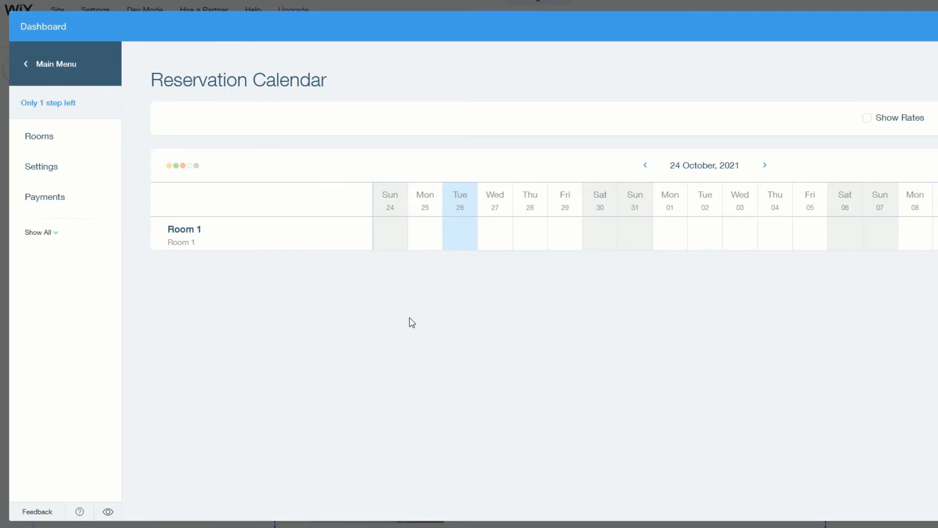
click(48, 235)
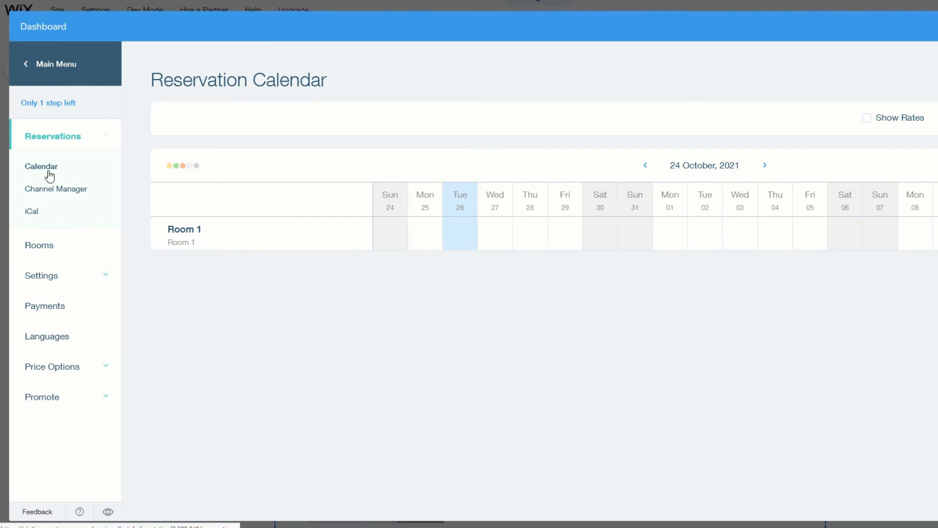
click(32, 249)
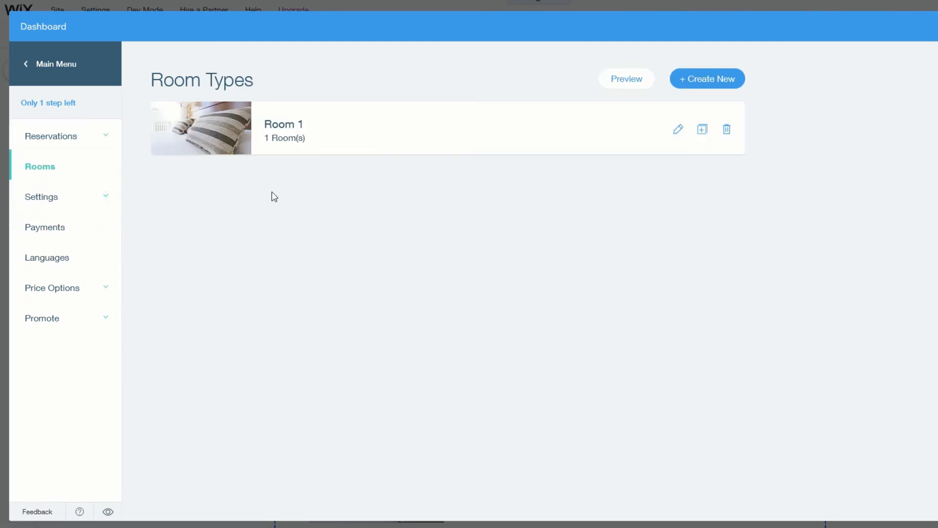
click(57, 201)
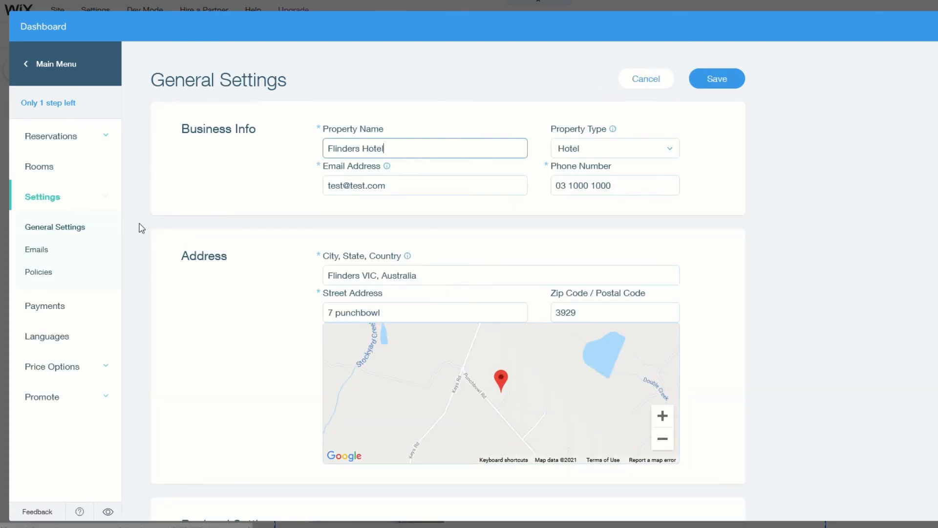
scroll(234, 354, down, 4)
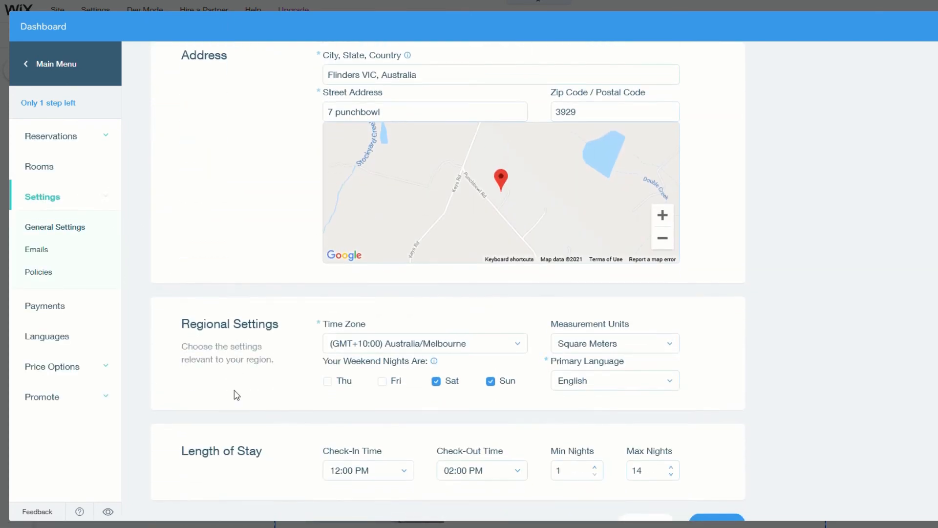
scroll(237, 395, up, 3)
click(44, 273)
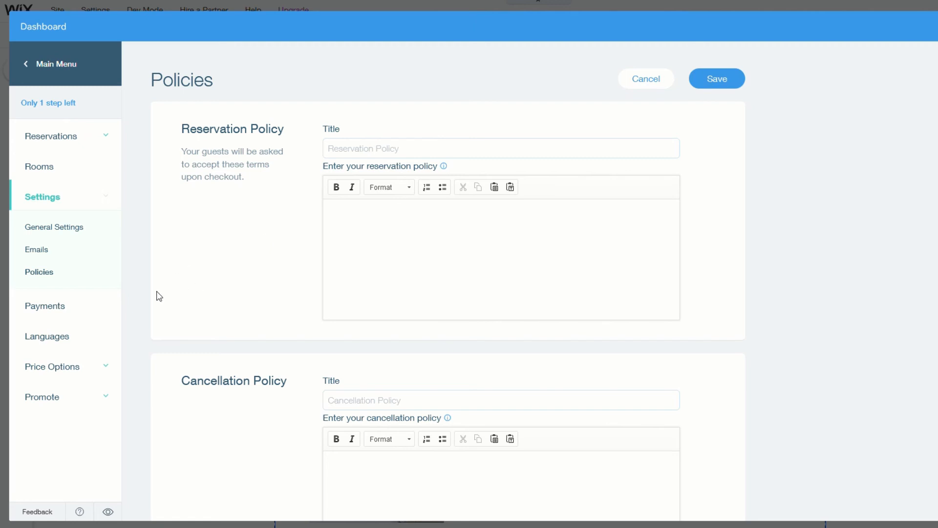
click(64, 311)
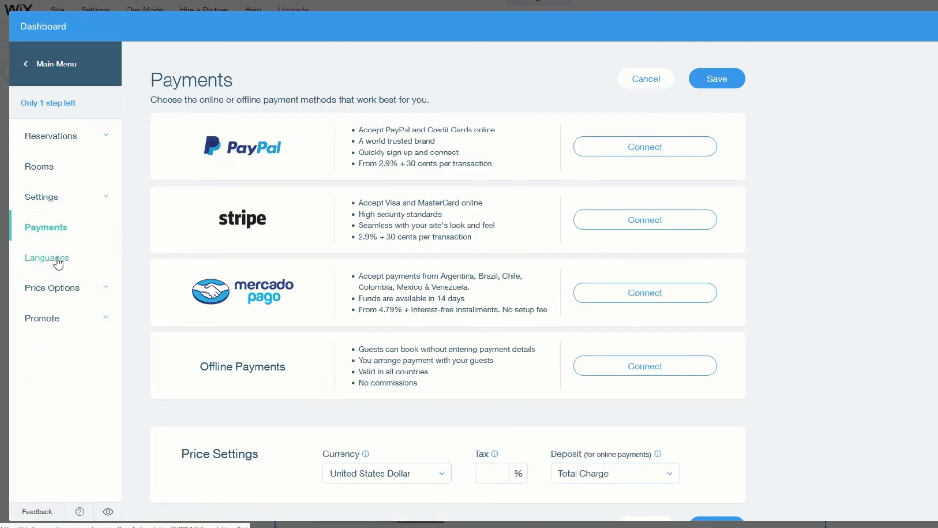
click(58, 263)
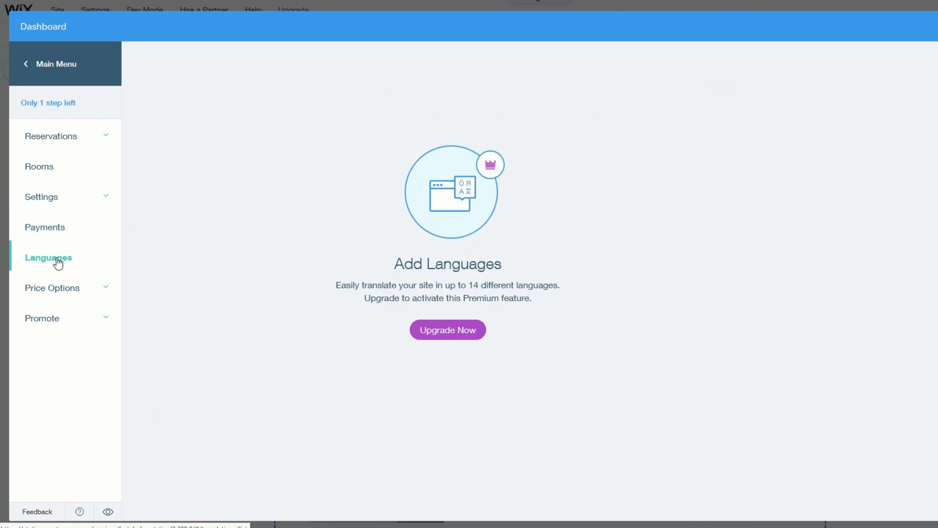
click(58, 290)
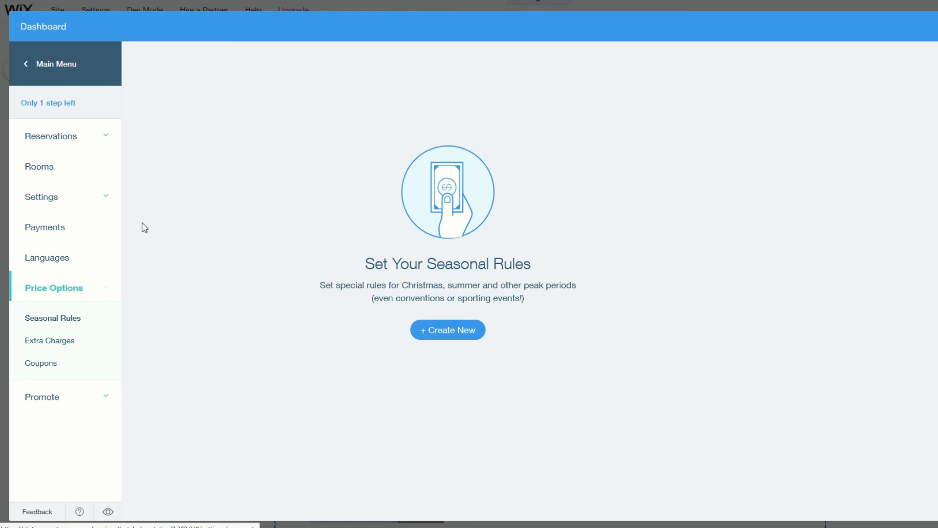
Create a new room type named Room 2 with a size of 59 m² and two Super King beds
click(52, 171)
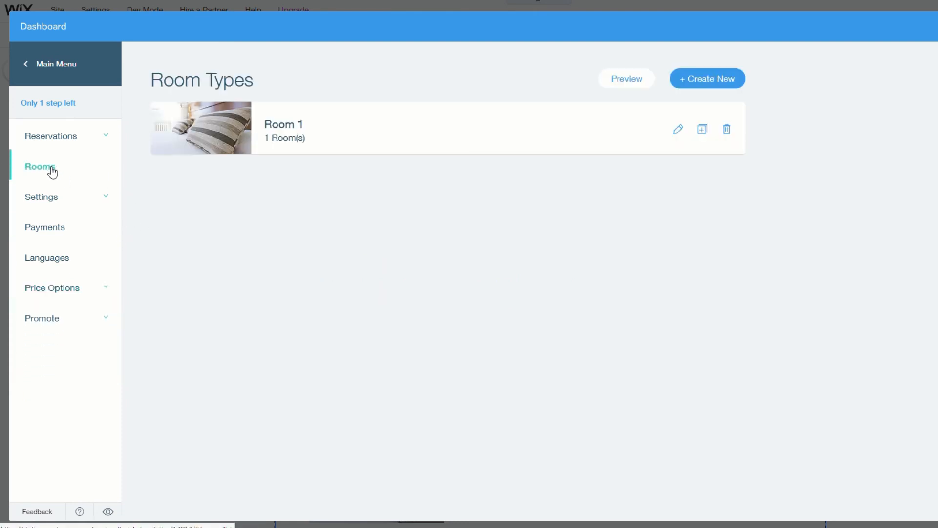
click(712, 80)
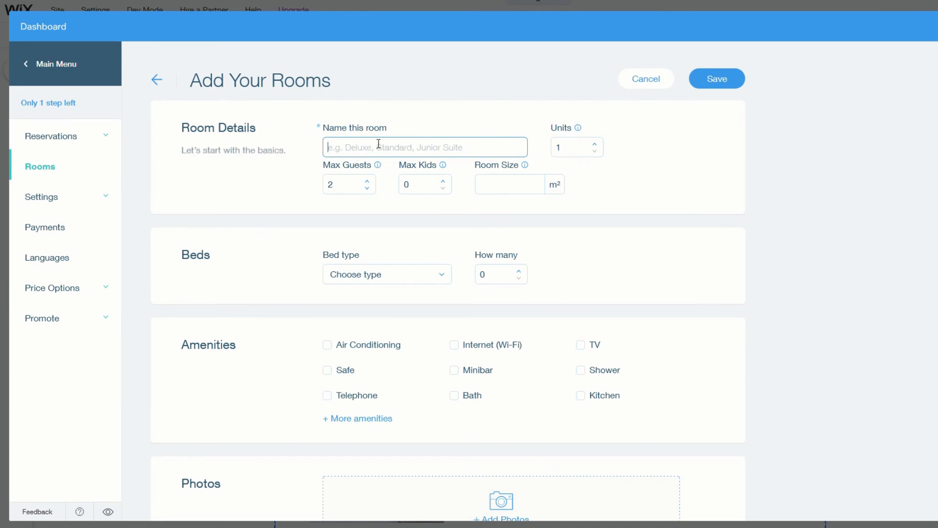
text(Room 2)
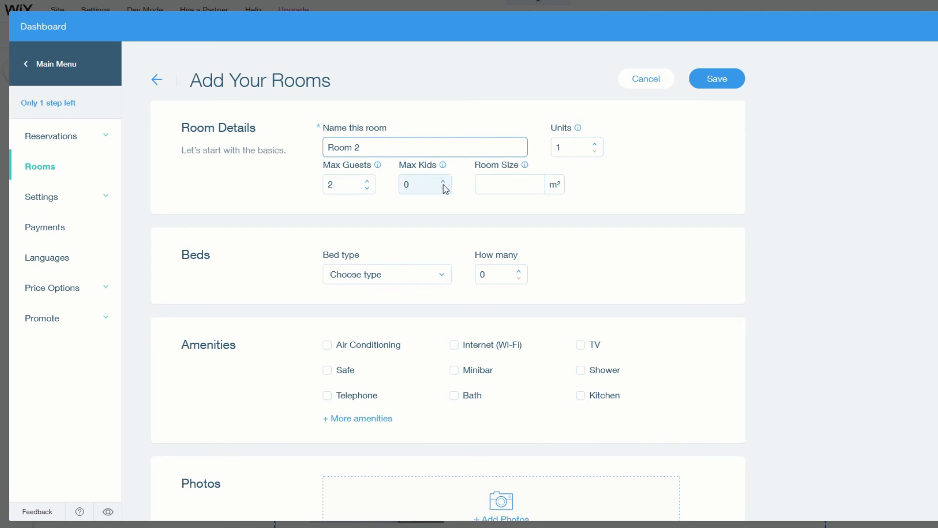
click(509, 185)
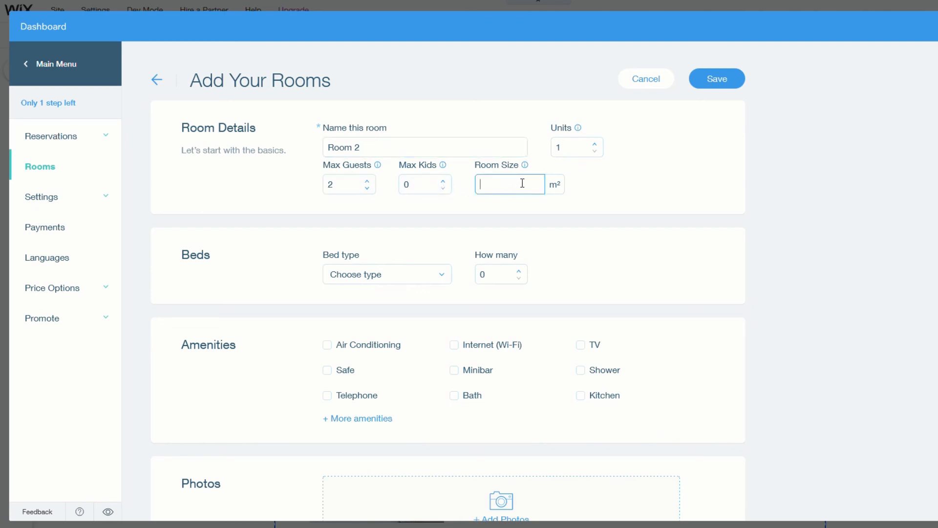
text(59)
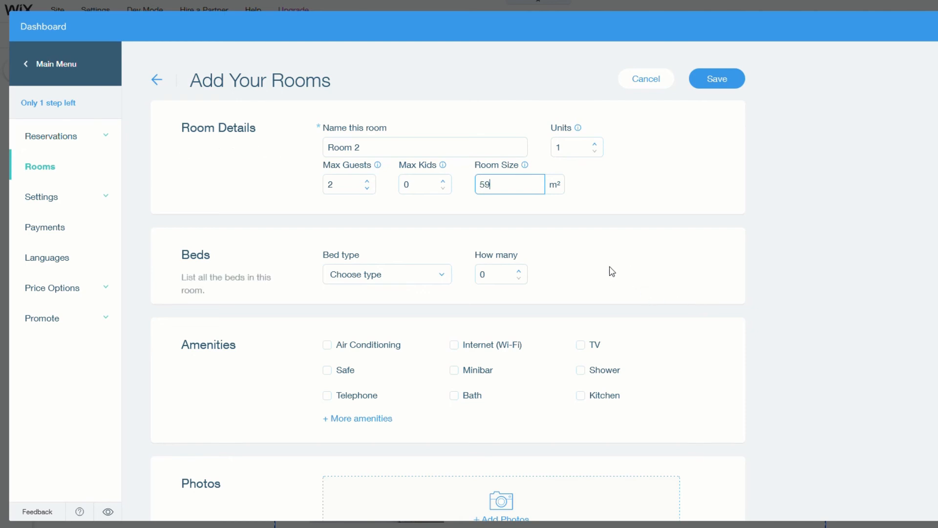
click(446, 281)
click(371, 389)
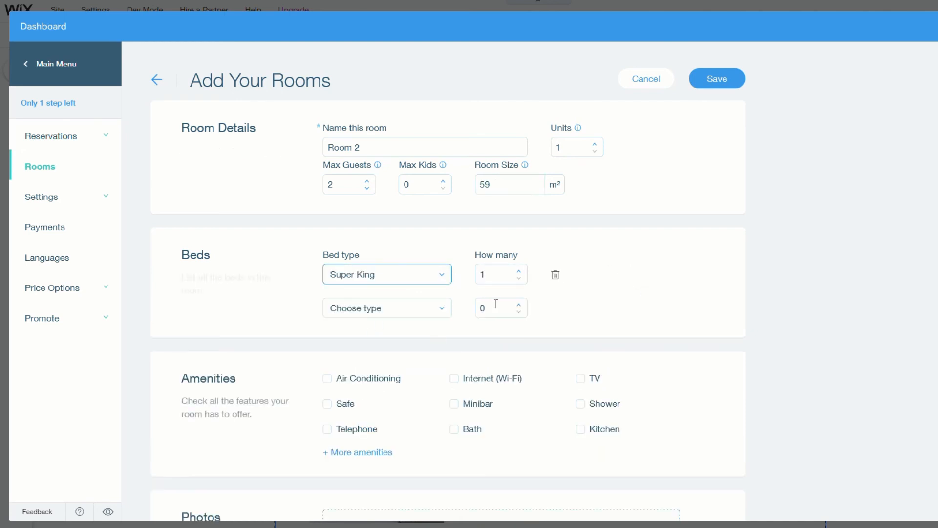
click(519, 273)
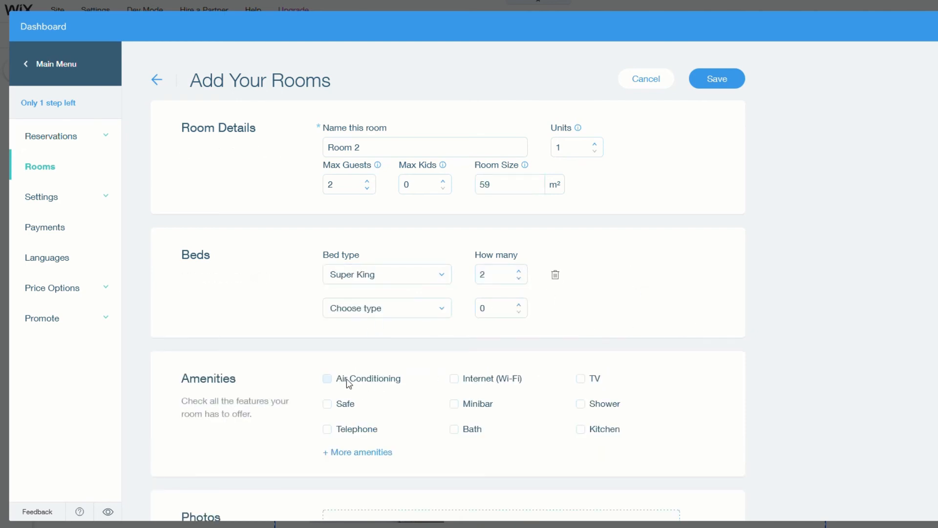
Give Room 2 the amenities Air Conditioning, Safe, Telephone, Internet (Wi-Fi), Minibar, Bath, TV, Shower and Kitchen
click(328, 380)
click(327, 404)
click(327, 429)
click(454, 380)
click(454, 404)
click(454, 429)
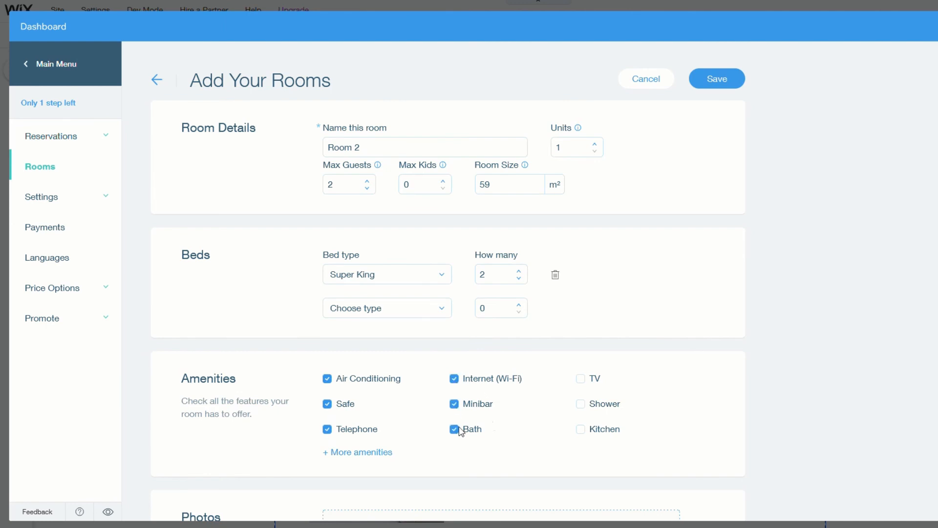
click(581, 379)
click(581, 404)
click(581, 430)
Add the site images Room 1.jpg and hotel 3.jpg to Room 2's photos
scroll(683, 433, down, 3)
click(499, 421)
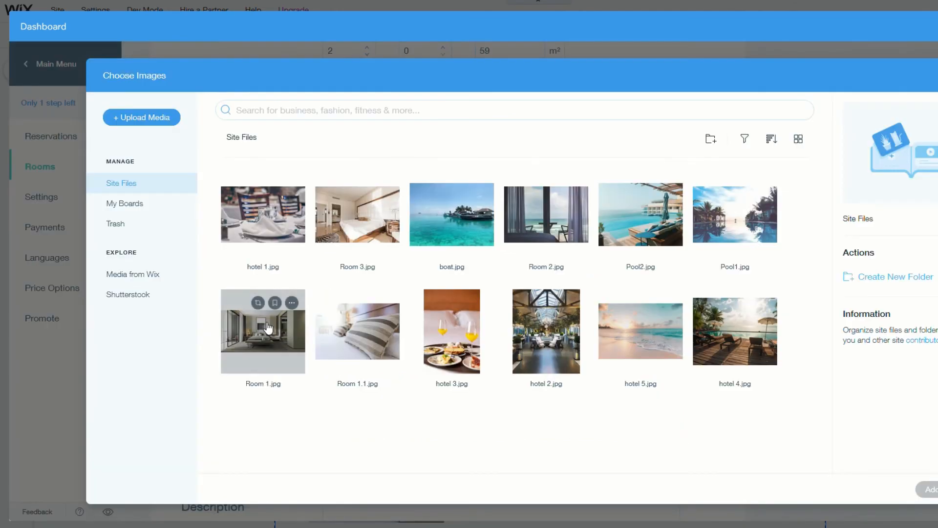
click(276, 336)
click(929, 489)
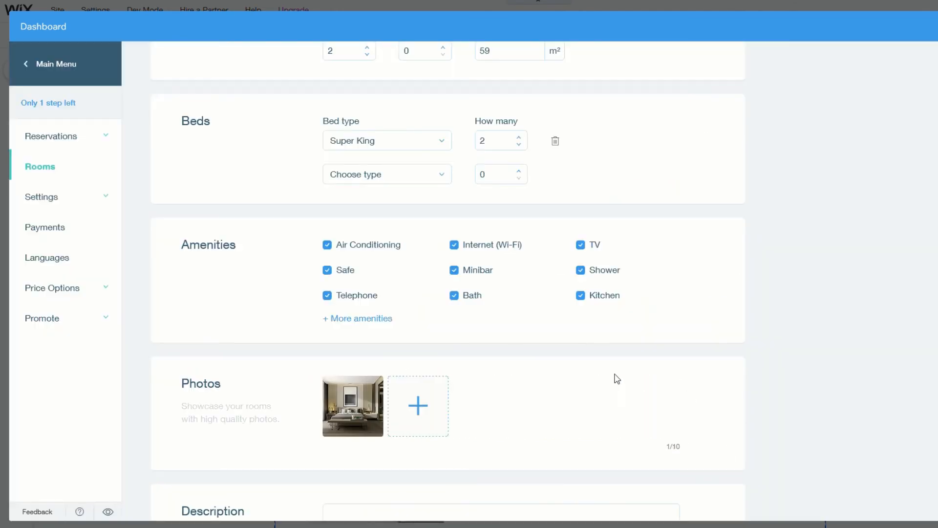
click(417, 405)
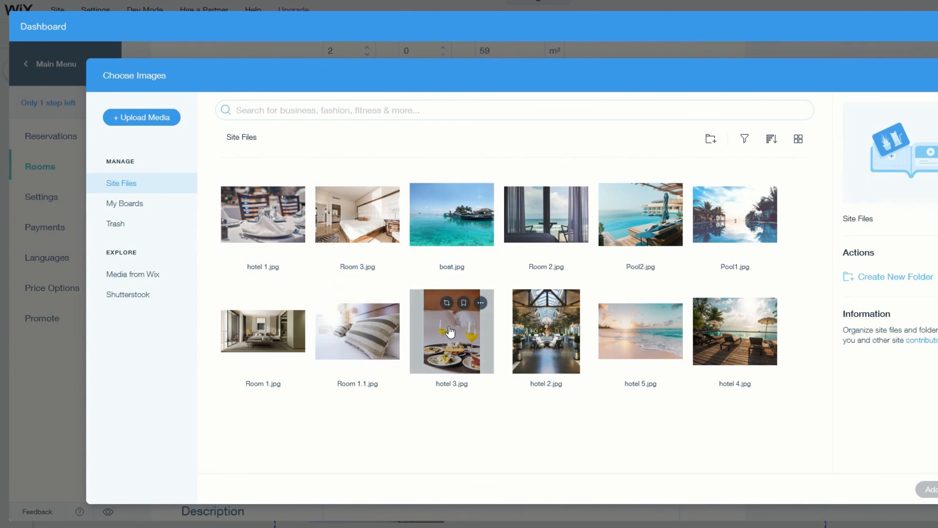
double_click(429, 325)
Enter <tba> as Room 2's description
text(<tba?)
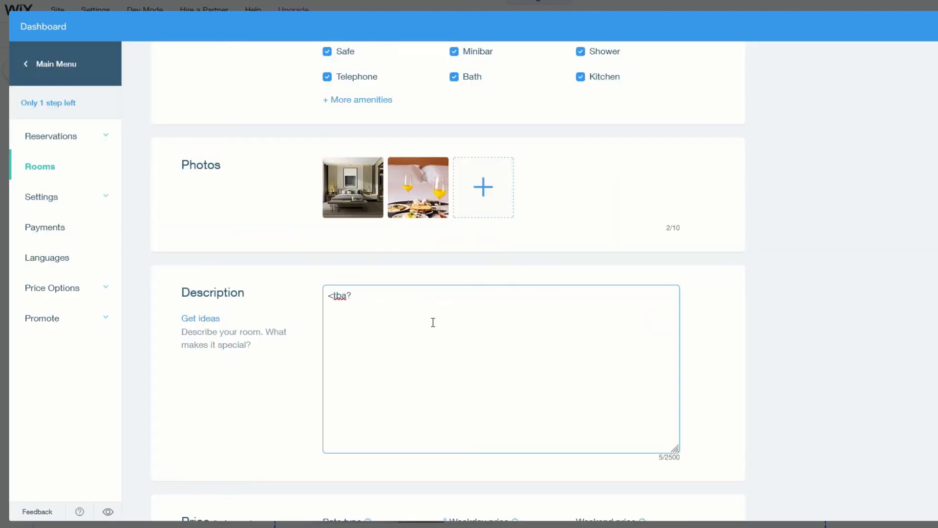
key(BackSpace)
text(>)
Set Room 2's weekday price to $300 and weekend price to $350, charged per room, and save the room
scroll(433, 322, down, 2)
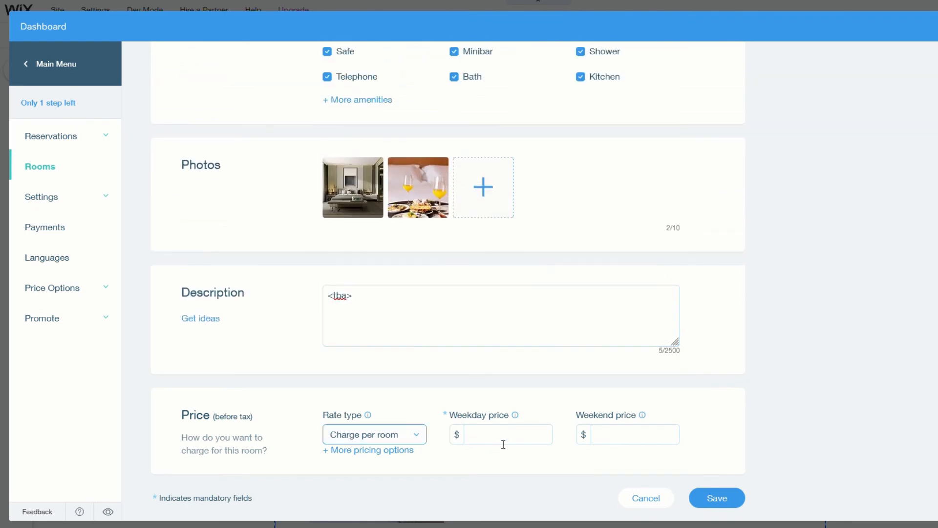
click(508, 444)
text(300)
key(Tab)
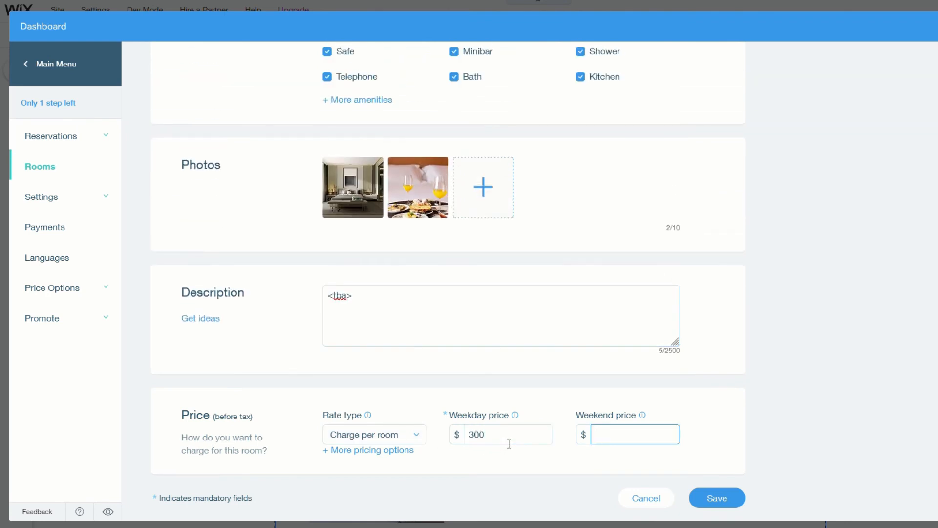
text(350)
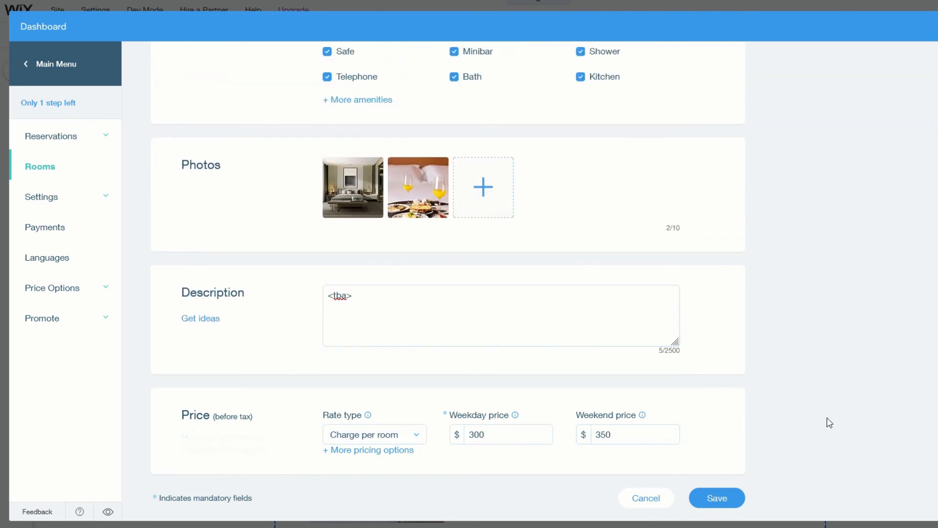
click(718, 498)
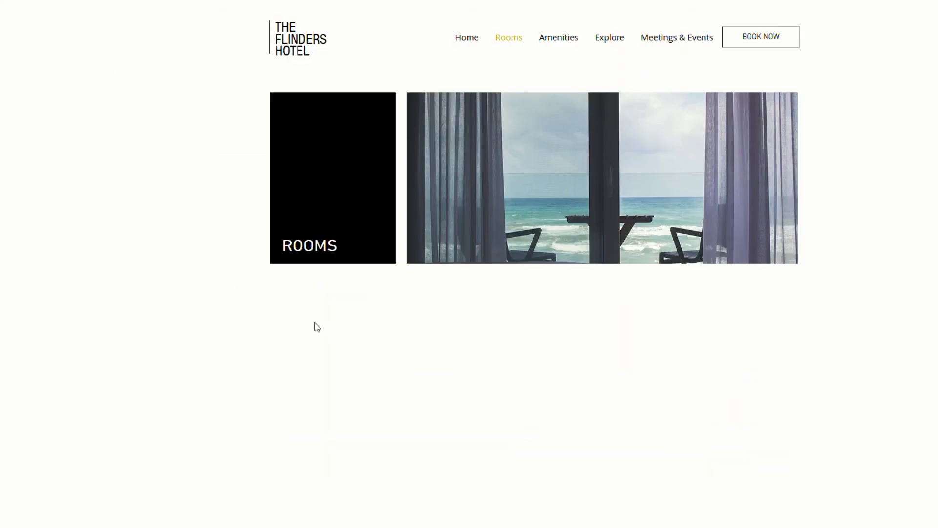
Check the Rooms page listings in the site preview and review Room 2's detail page, including its properties and amenities
scroll(251, 377, down, 3)
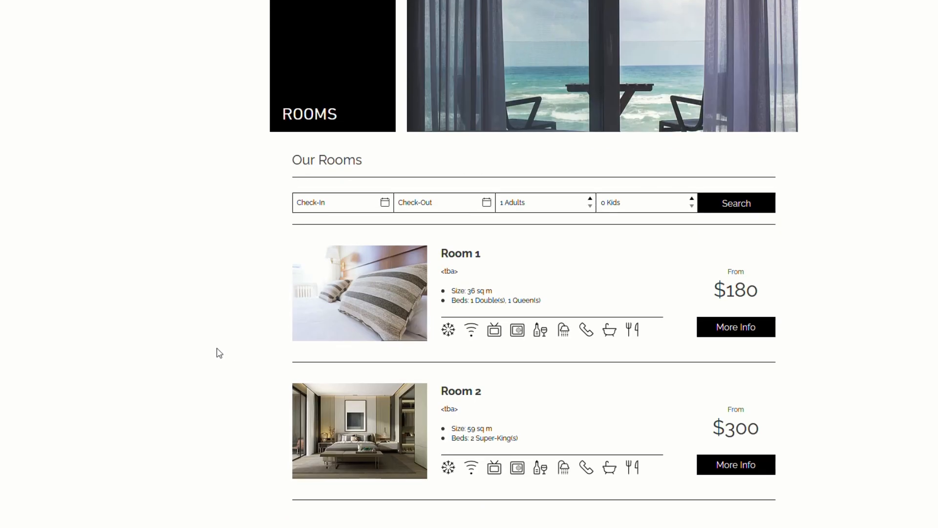
scroll(265, 381, down, 1)
click(392, 384)
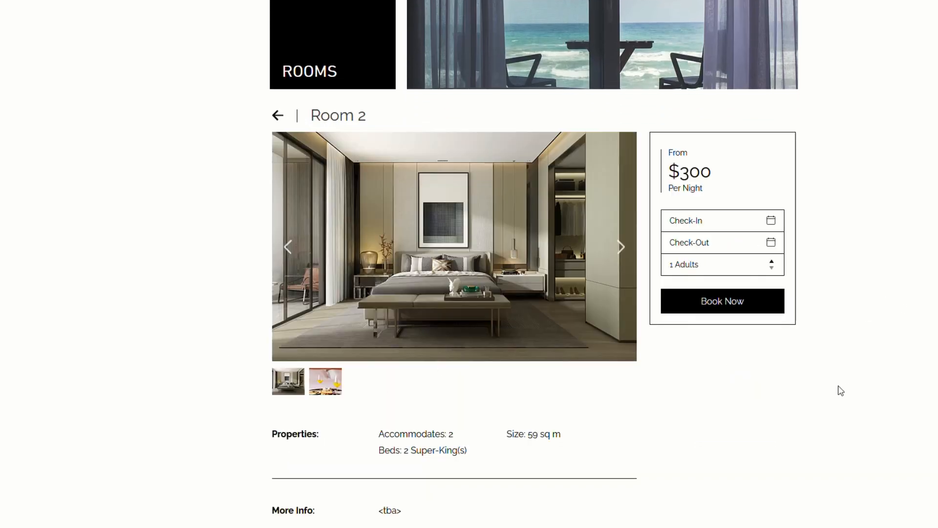
scroll(706, 425, down, 4)
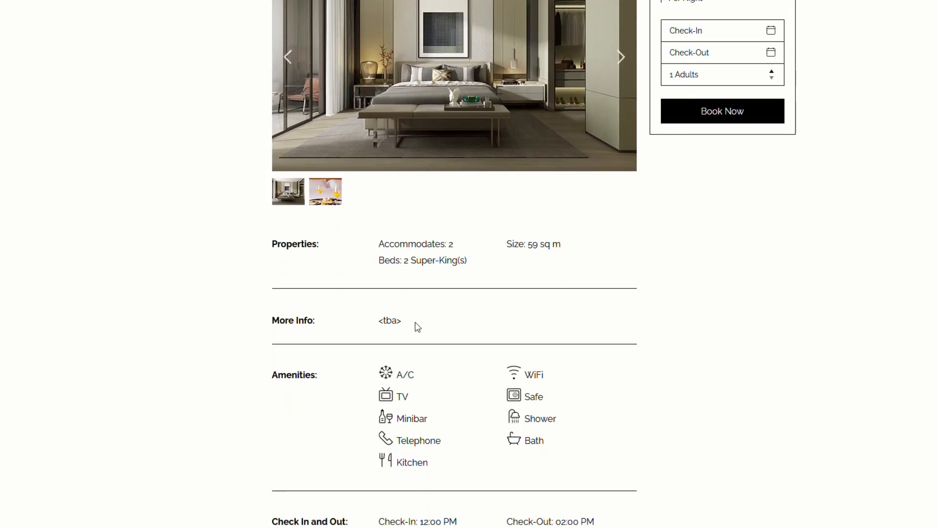
Review the rest of Room 2's detail page, including its check-in and check-out times
scroll(440, 342, down, 5)
scroll(551, 489, up, 10)
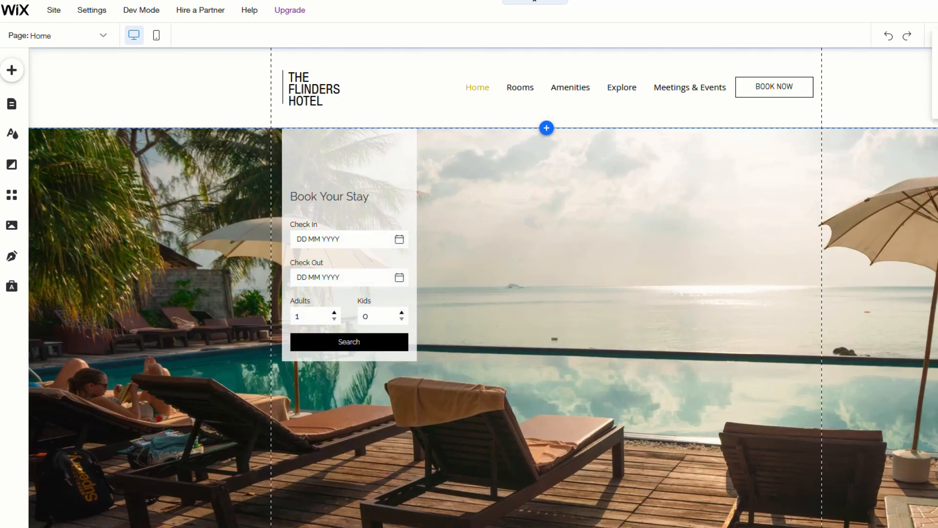
Preview the site and look over the Home page from its header and booking form to its footer
key(ctrl+p)
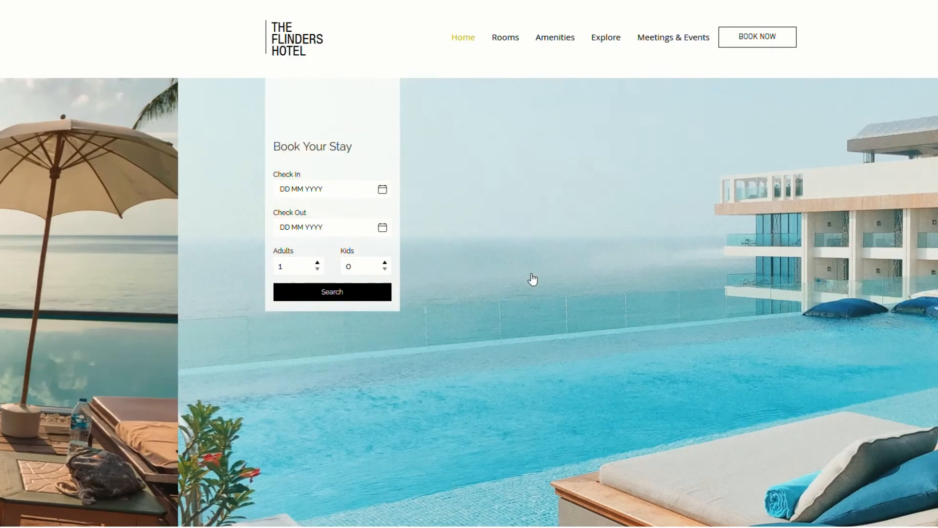
scroll(506, 335, down, 3)
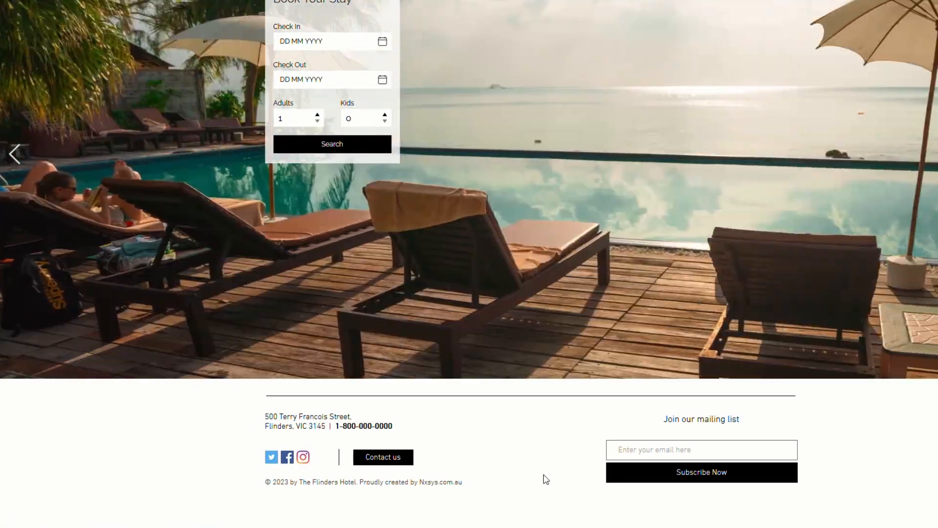
scroll(542, 478, up, 3)
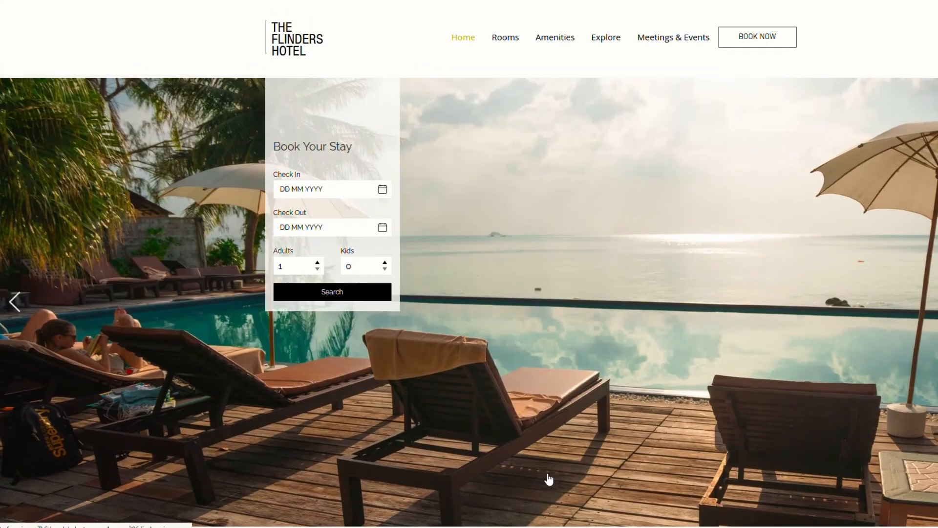
scroll(550, 477, down, 3)
scroll(542, 472, up, 3)
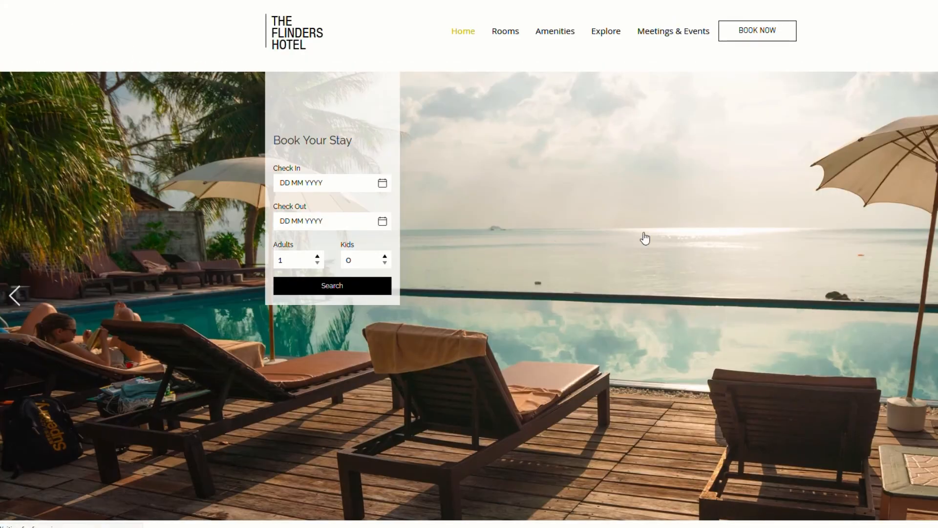
scroll(489, 347, down, 3)
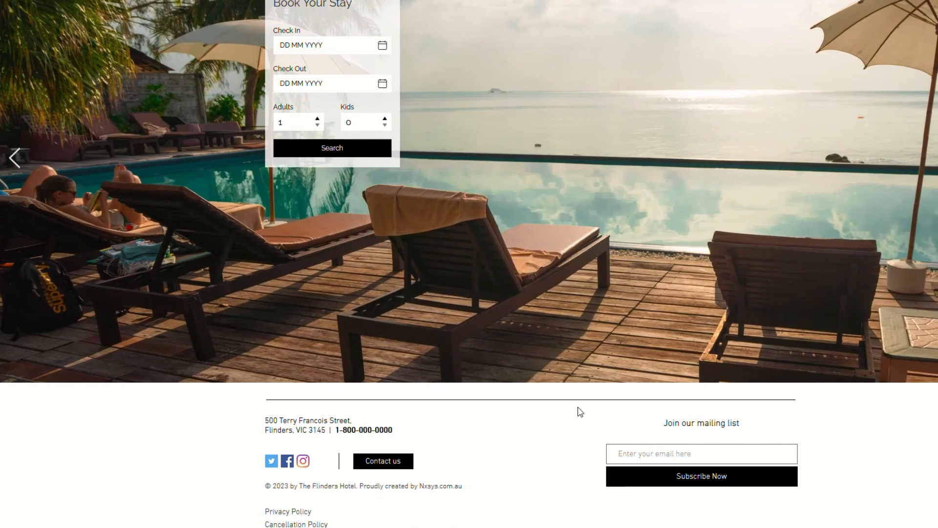
scroll(583, 351, up, 3)
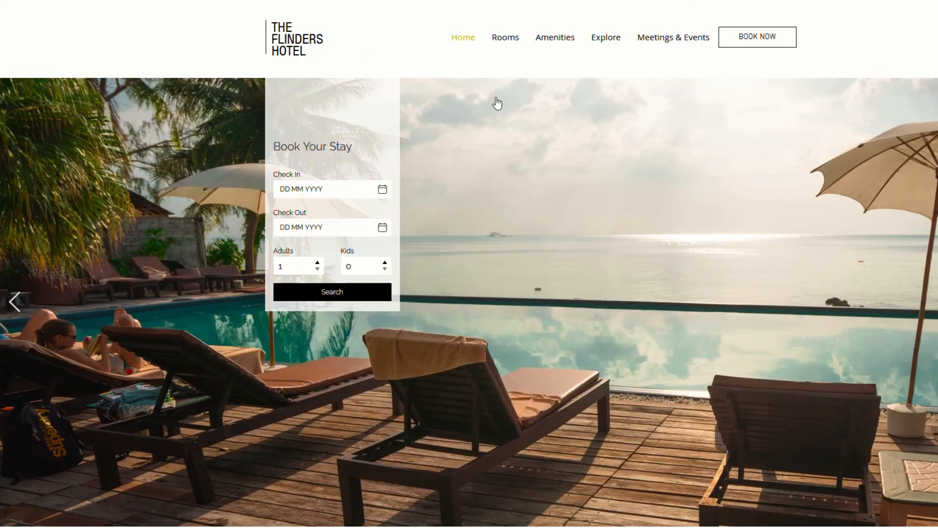
Look through the Rooms, Amenities, Explore and Meetings & Events pages of the previewed site
click(510, 39)
scroll(837, 433, down, 3)
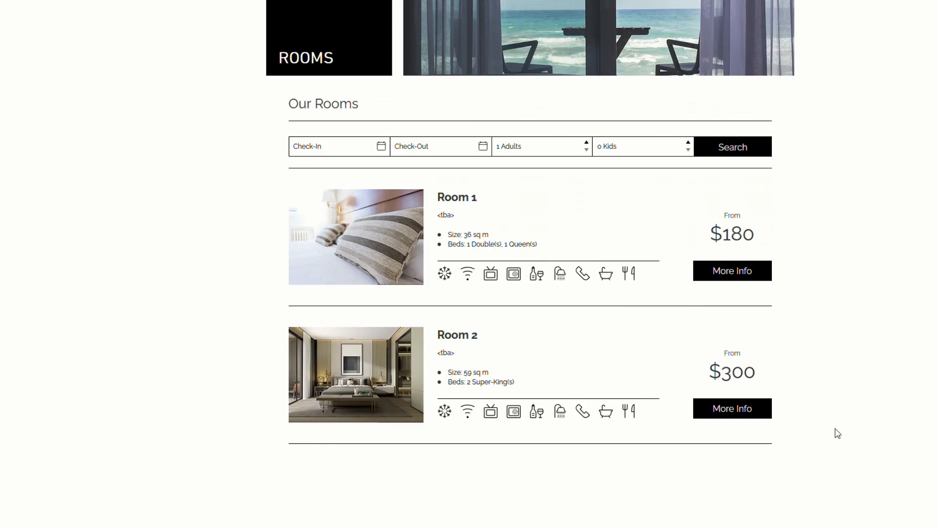
scroll(838, 433, up, 3)
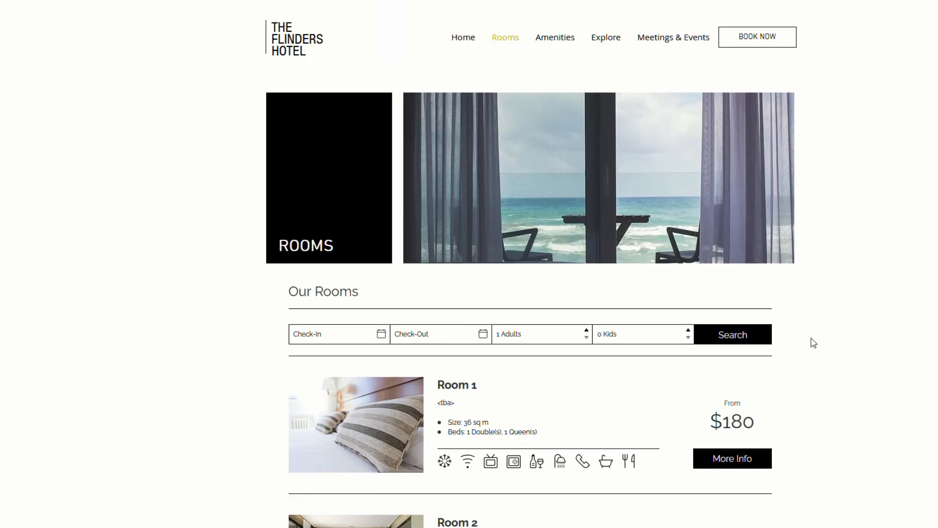
click(566, 41)
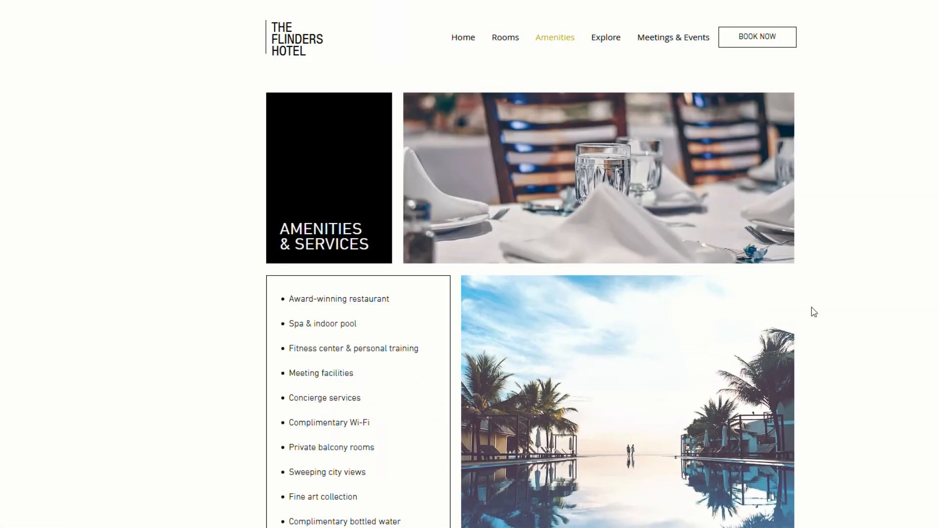
scroll(838, 384, down, 2)
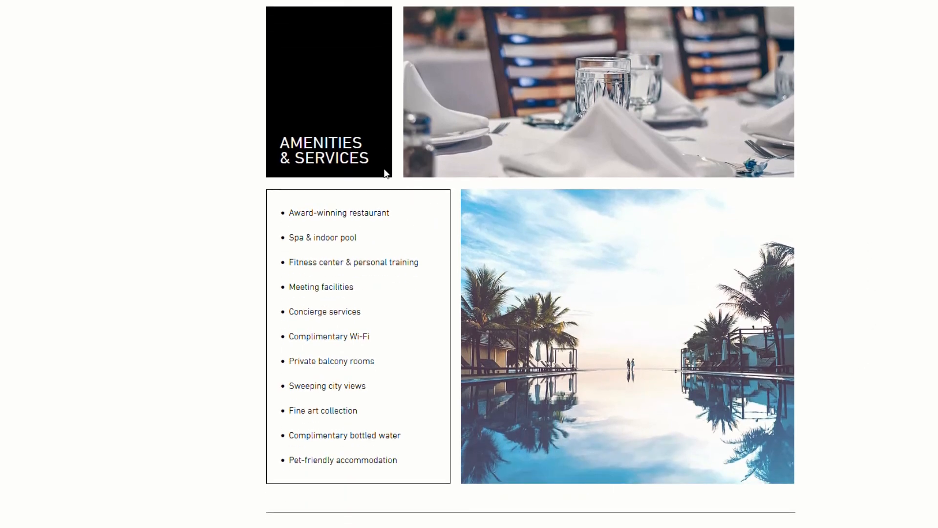
scroll(863, 356, up, 2)
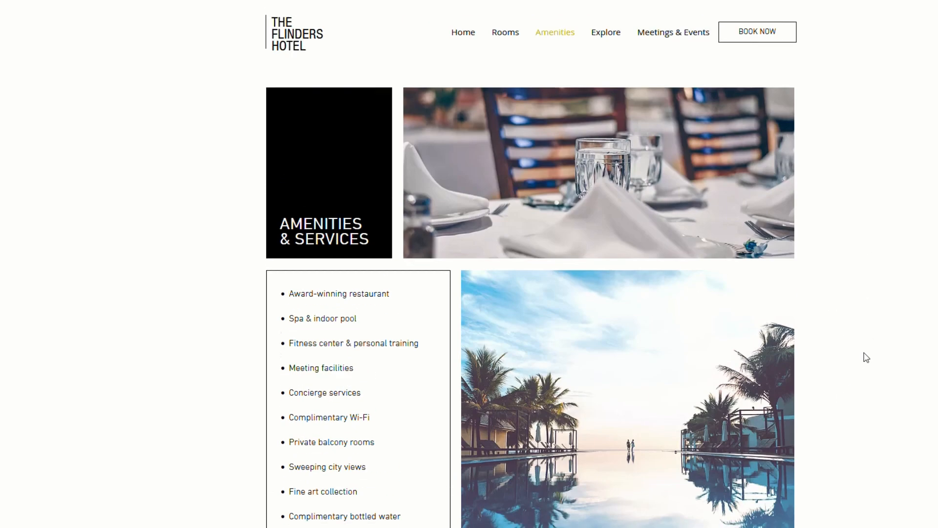
click(613, 43)
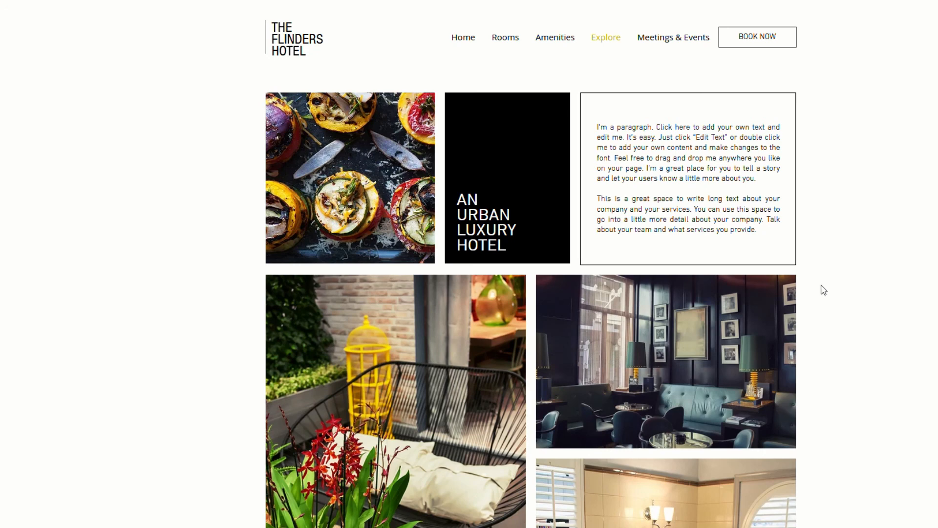
click(673, 43)
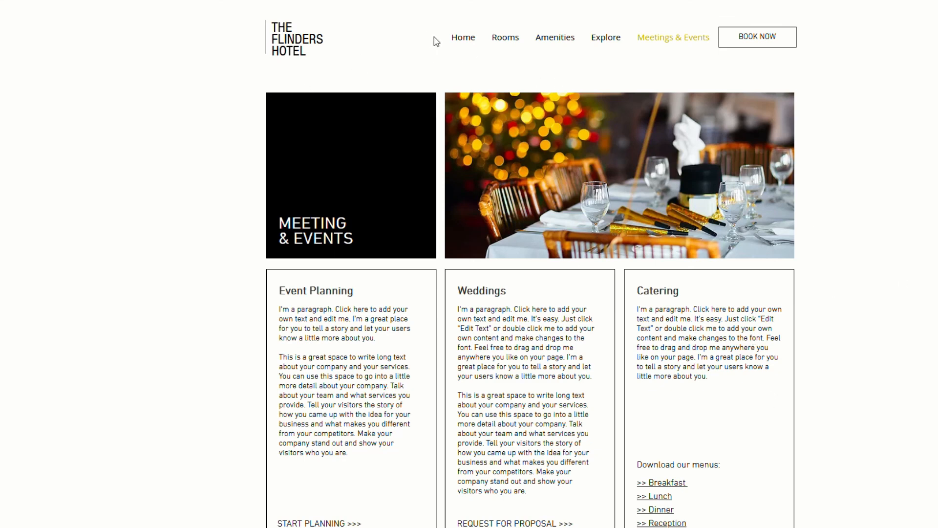
Search for rooms from the Home page booking form with check-in 29 Oct 2021 and check-out 30 Oct 2021
click(463, 37)
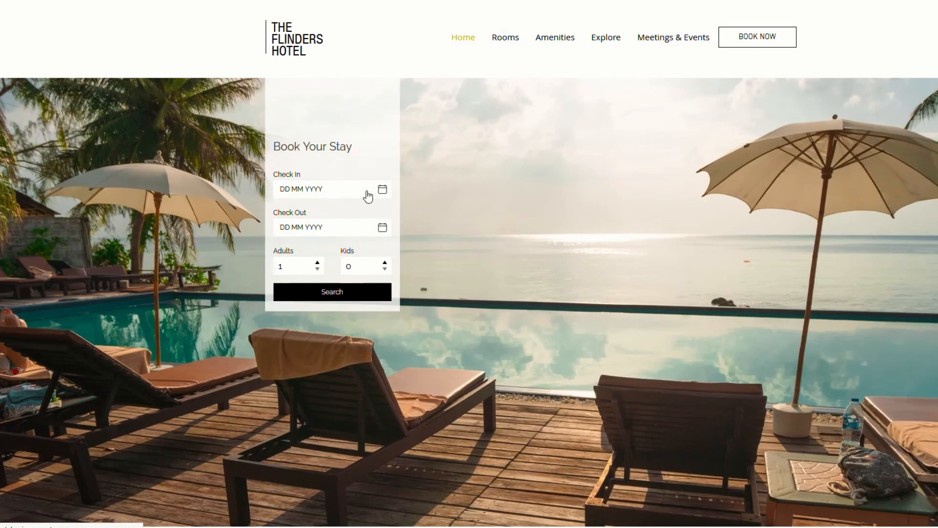
click(368, 196)
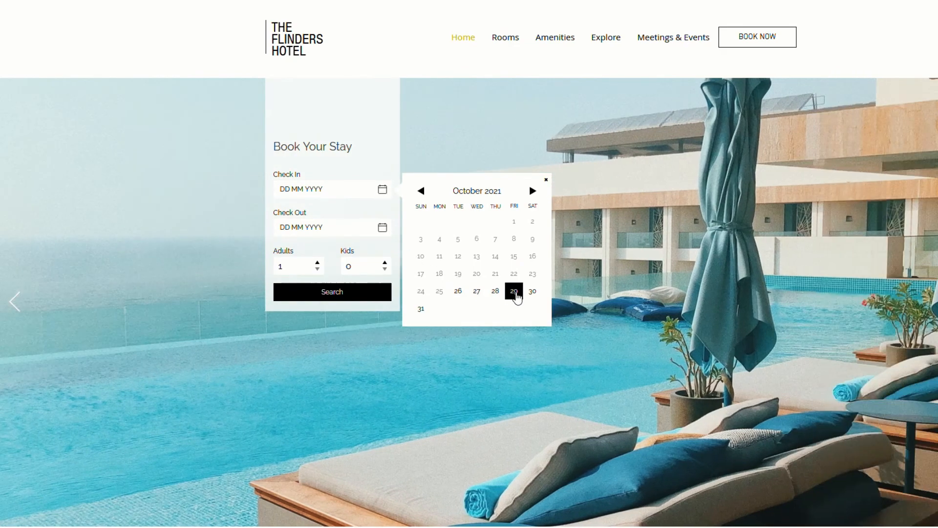
click(514, 291)
click(382, 228)
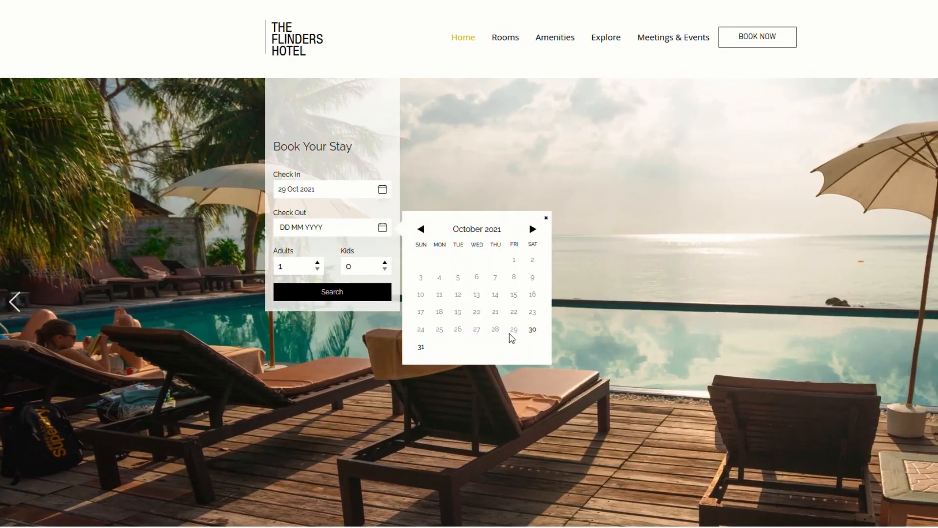
click(532, 329)
click(355, 297)
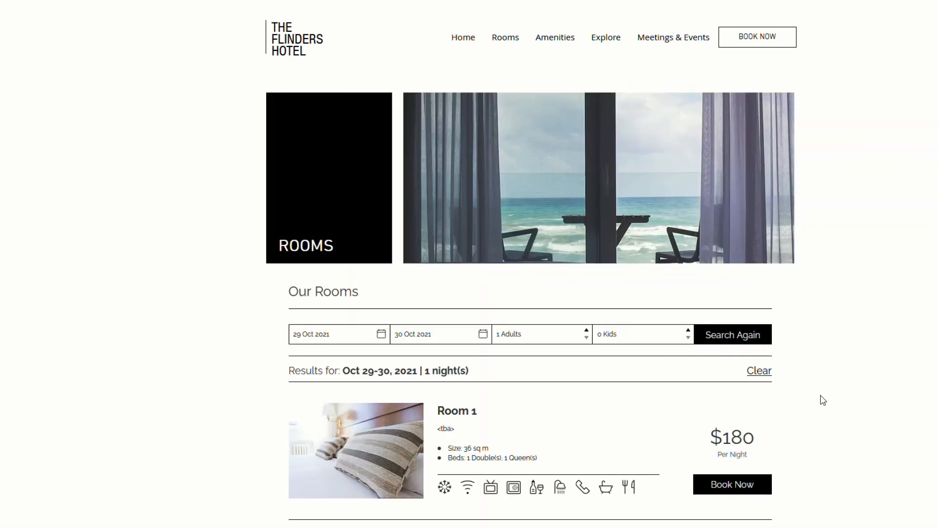
Review the rooms offered for the searched dates and try to book Room 1
scroll(823, 400, down, 3)
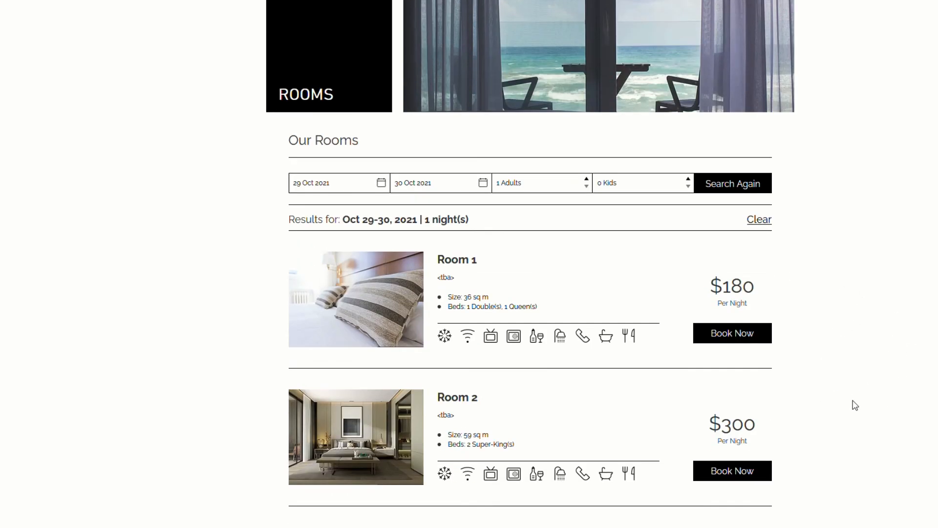
scroll(860, 360, down, 2)
click(759, 254)
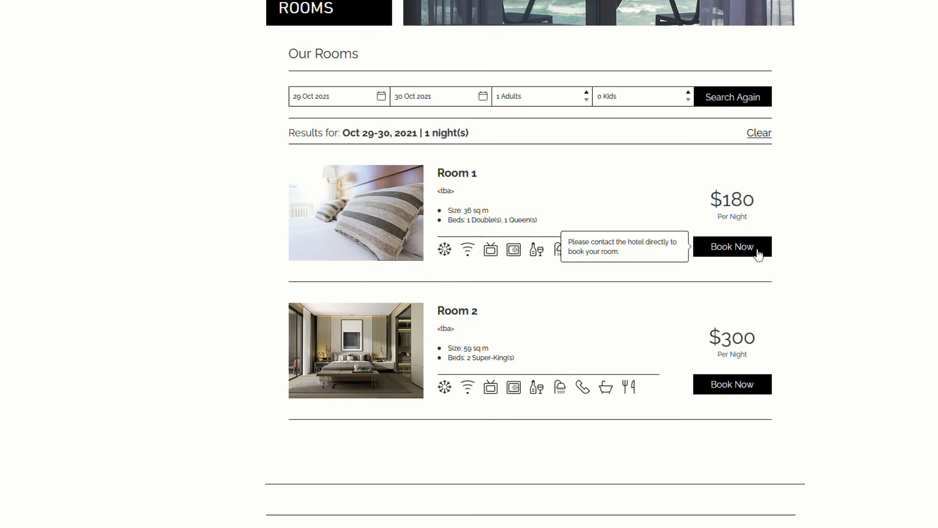